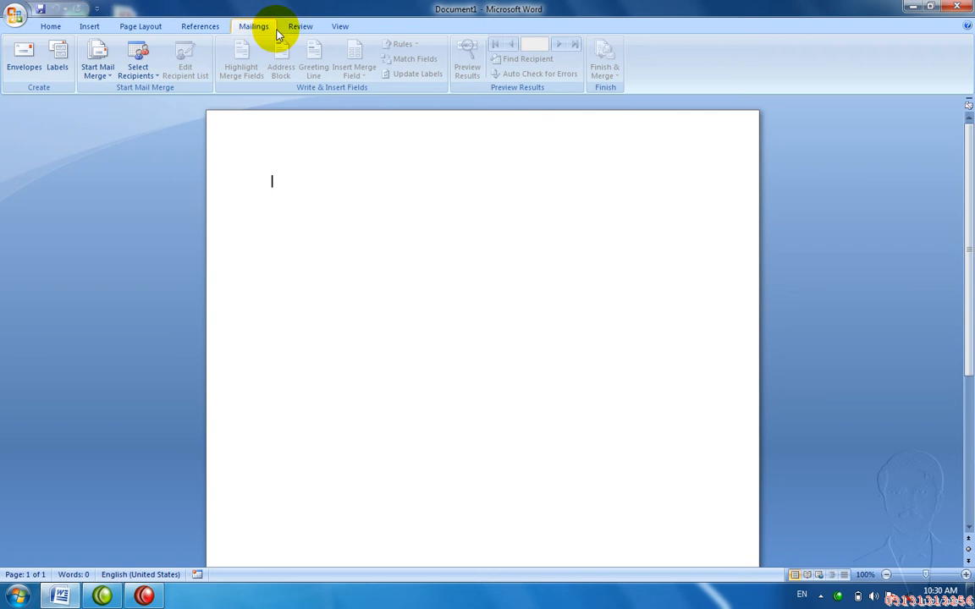
Step: Browse the View, Home, Insert, References, Page Layout and Mailings tabs, ending on View
left_click(334, 27)
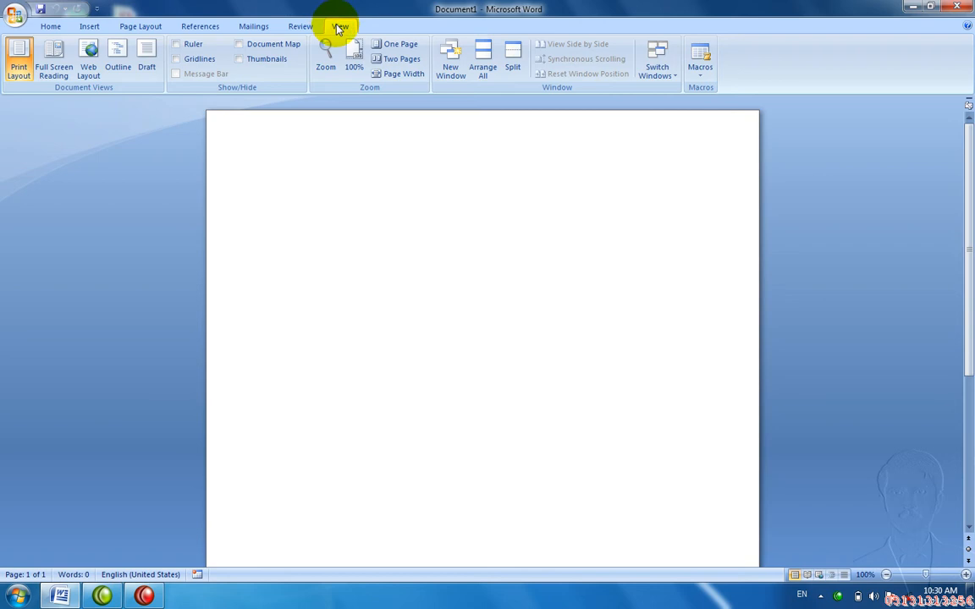
left_click(49, 25)
left_click(93, 27)
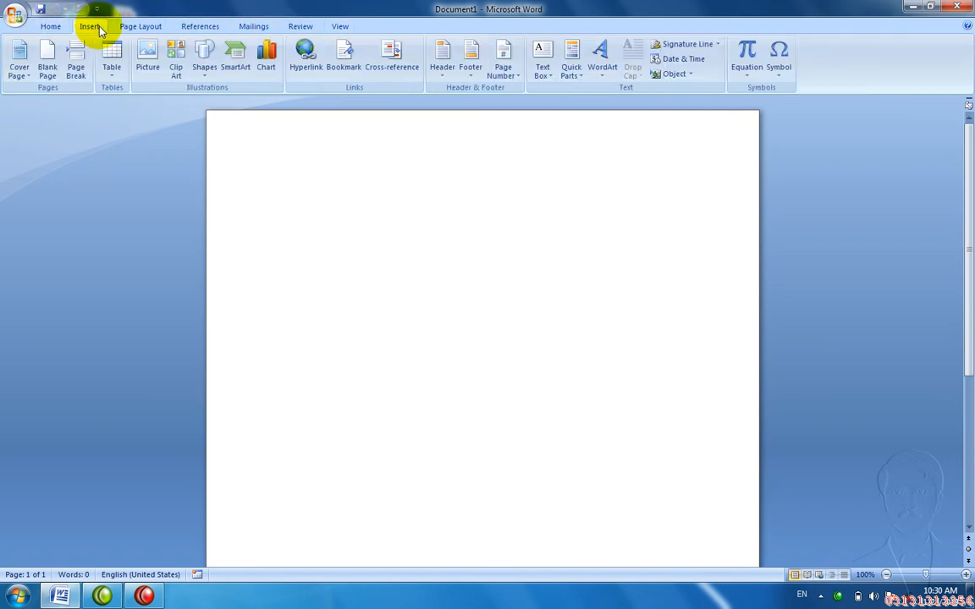
left_click(188, 28)
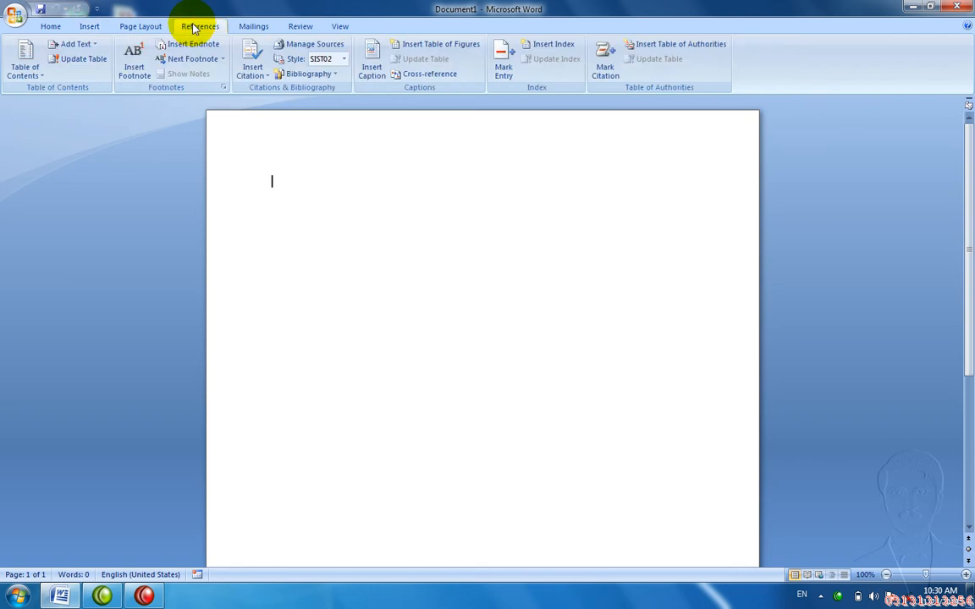
left_click(137, 25)
left_click(259, 27)
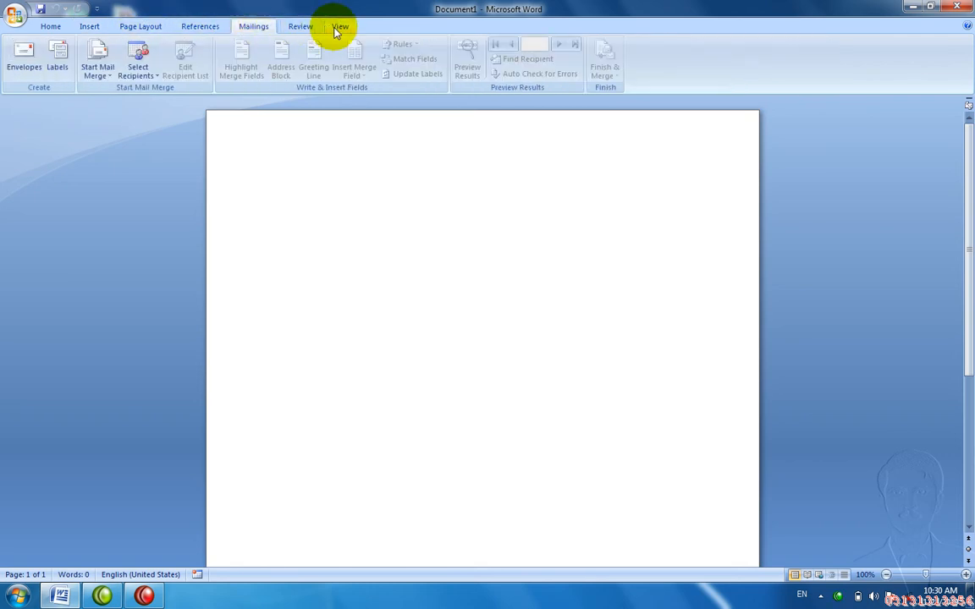
left_click(338, 27)
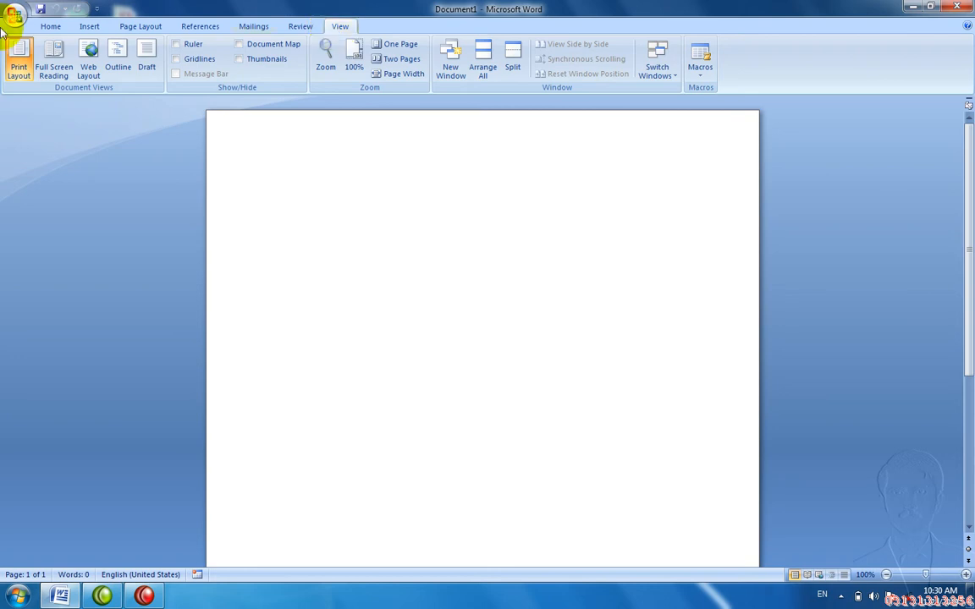
left_click(91, 28)
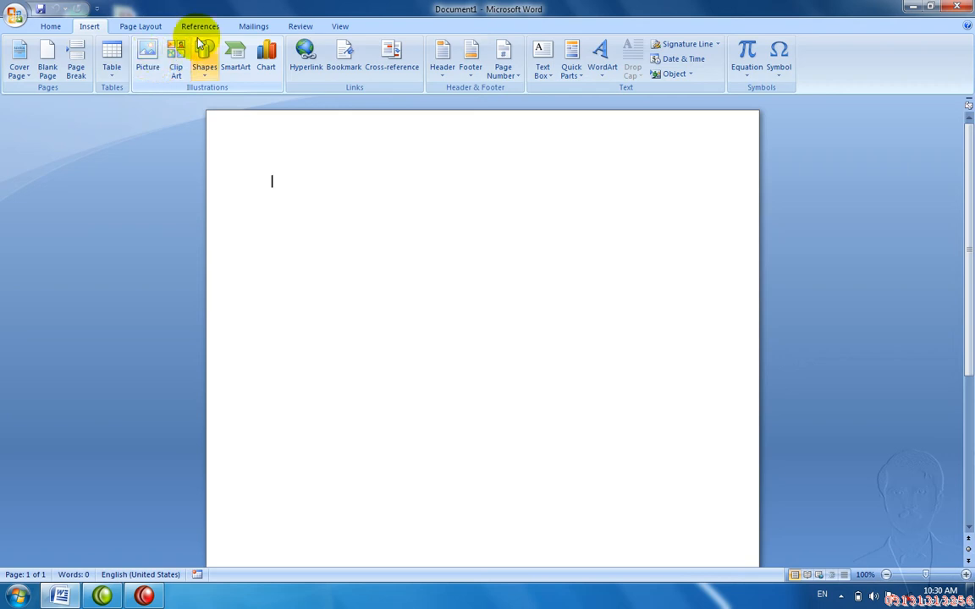
left_click(332, 28)
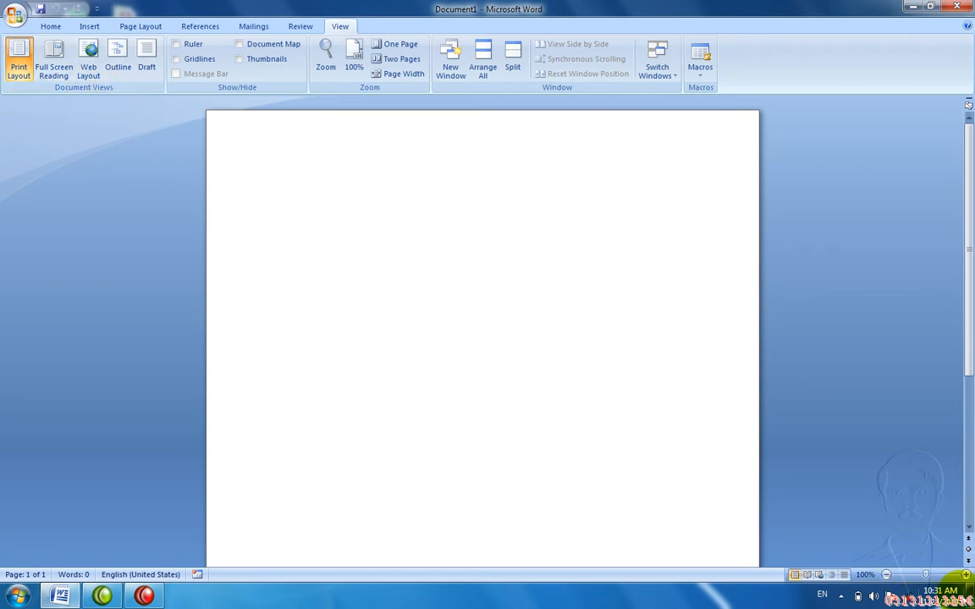
Step: Zoom out to 26% and add page breaks until the document has seven pages
left_click_drag(926, 577, 903, 577)
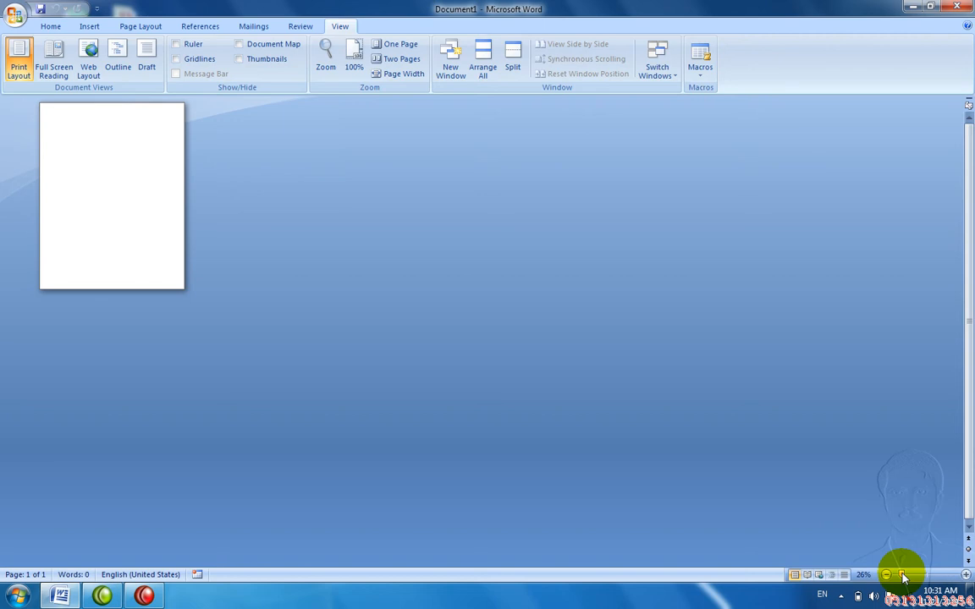
key("ctrl+Return")
key("ctrl+Return")
key("ctrl+Return")
key("ctrl+Return")
key("ctrl+Return")
key("ctrl+Return")
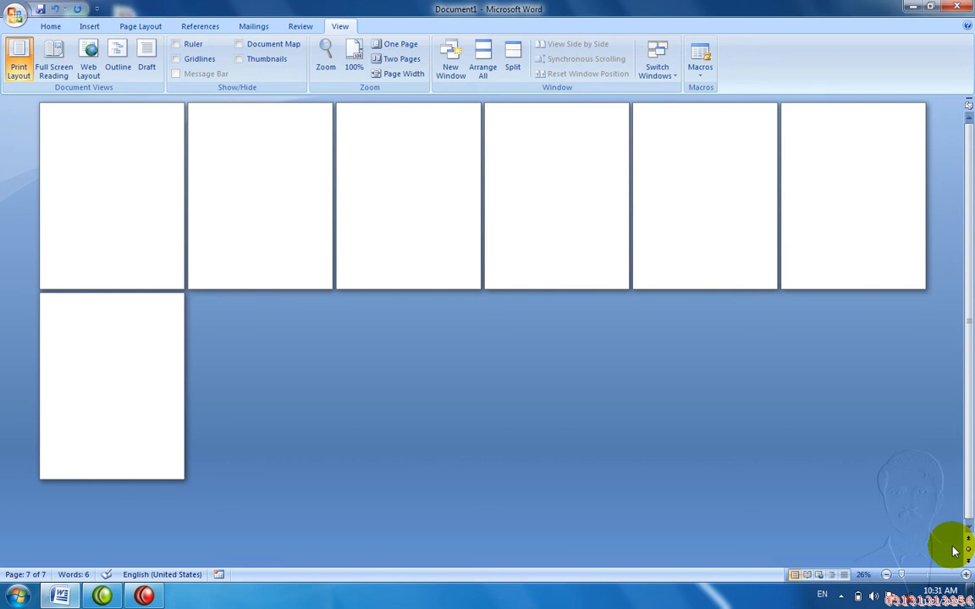
Step: At 116% zoom, select all content on page 1 and delete it, then reset zoom to 100%
left_click(930, 576)
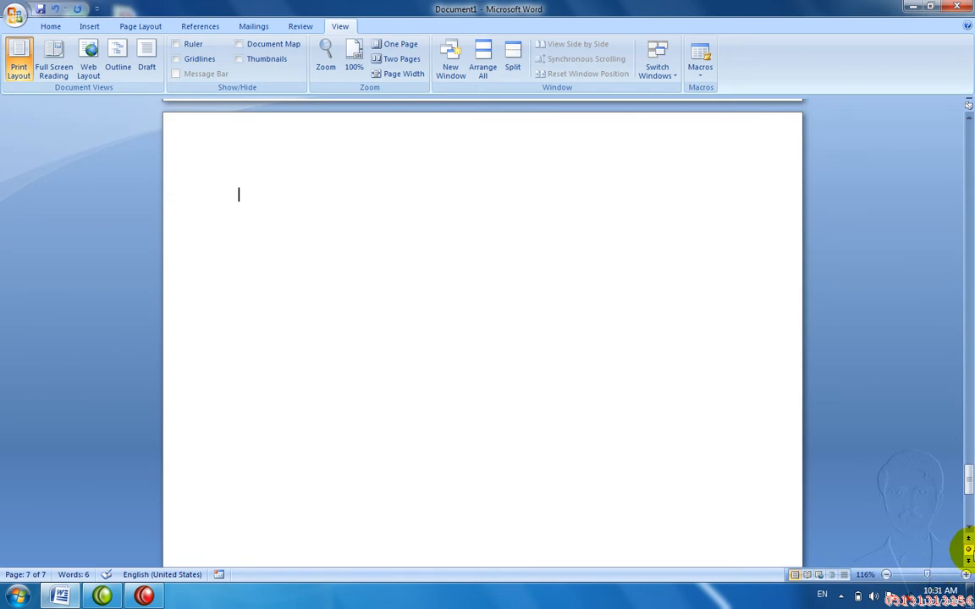
left_click_drag(963, 481, 914, 125)
left_click(659, 219)
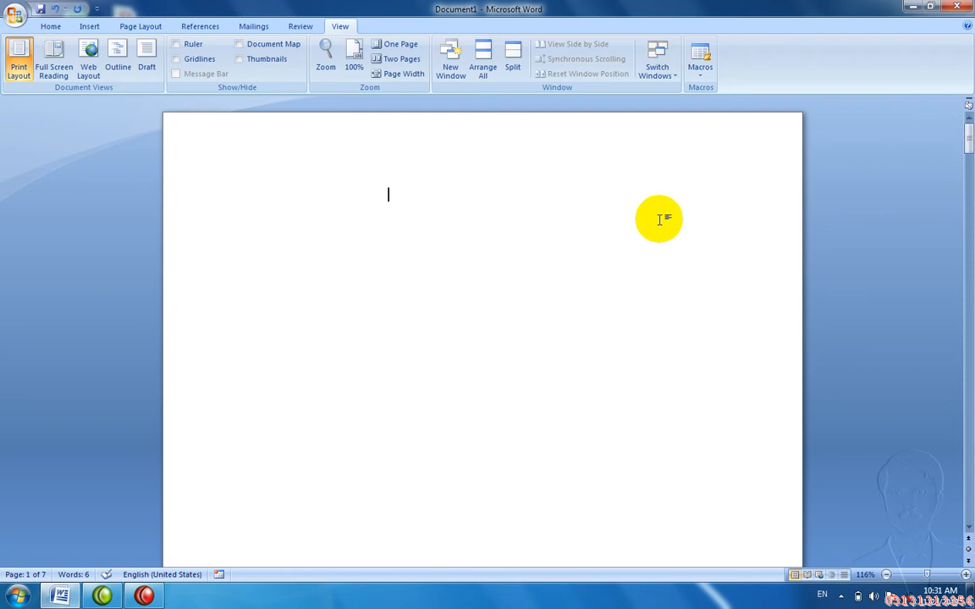
key("ctrl+a")
key("Delete")
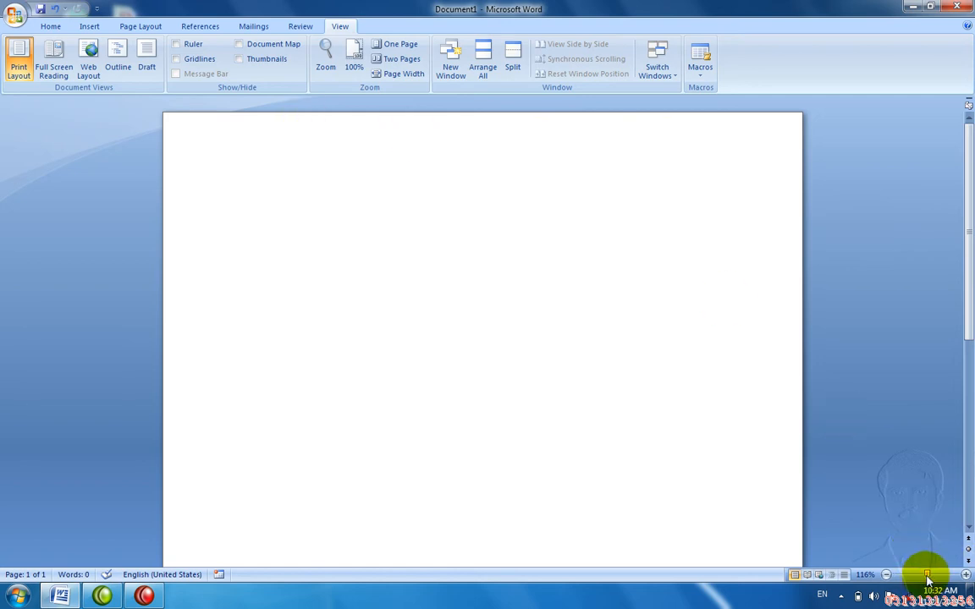
left_click_drag(927, 576, 927, 583)
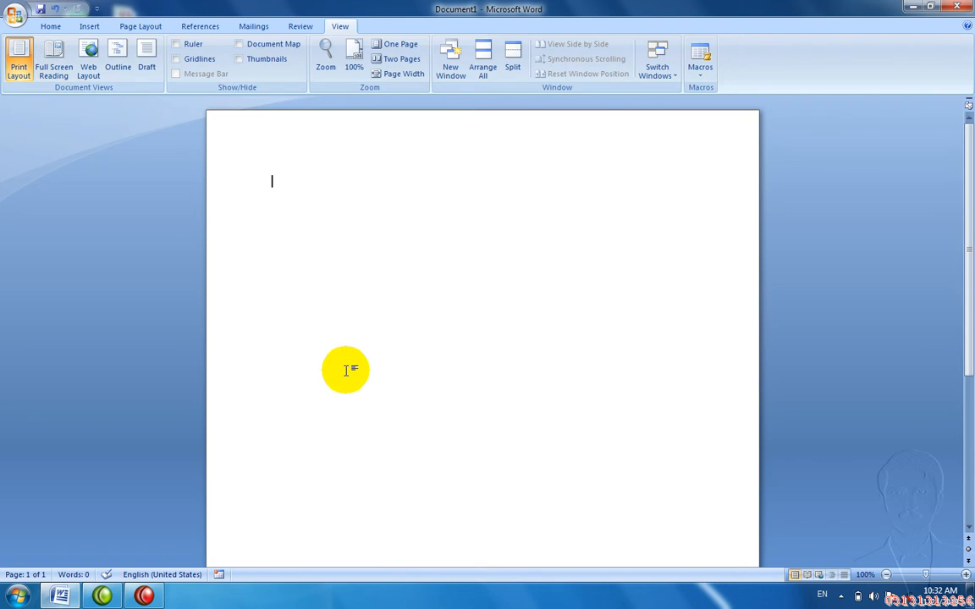
Step: Generate three sample paragraphs with =rand(3) and paste in another copy of them
type("=rand(3)")
key("Return")
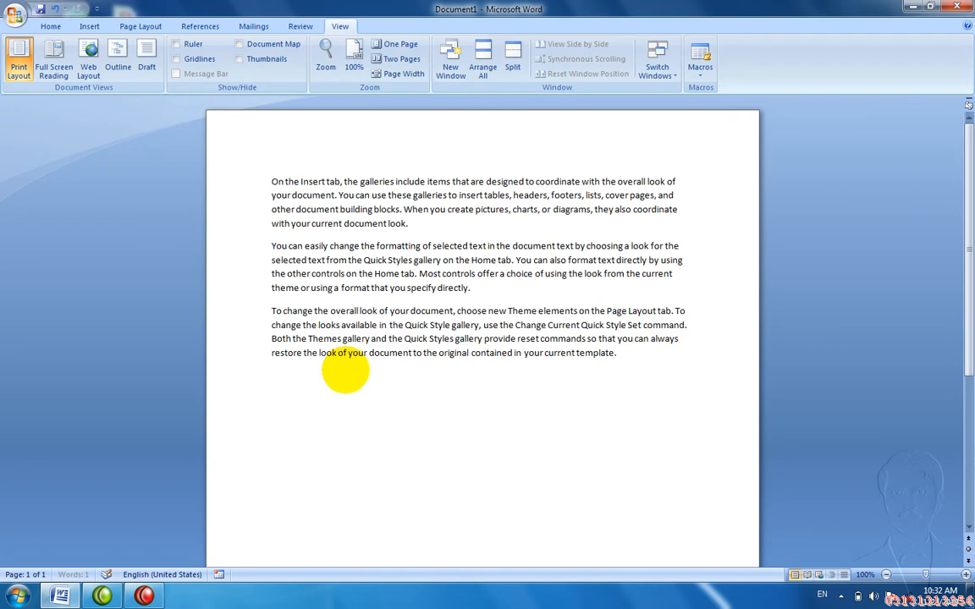
key("ctrl+v")
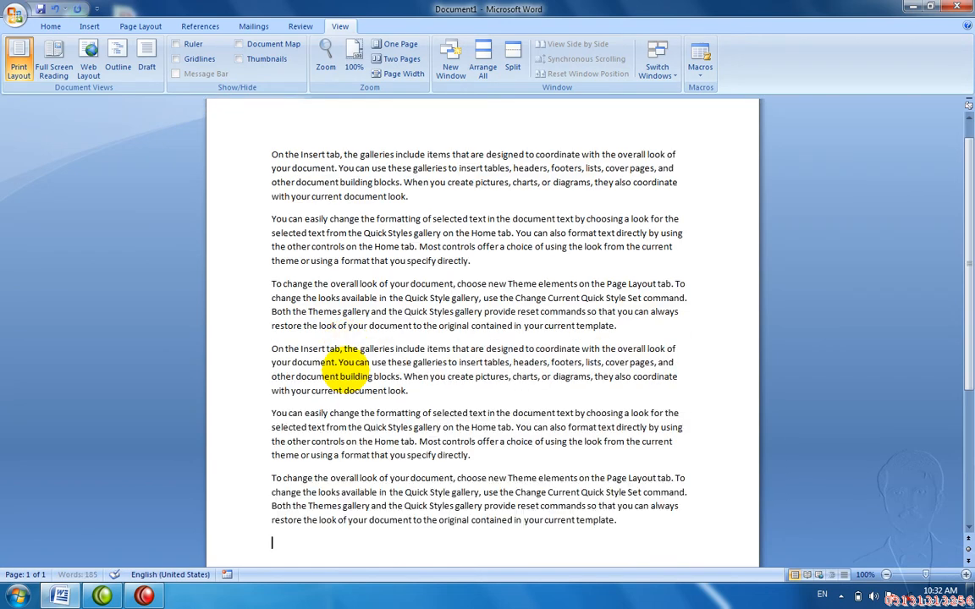
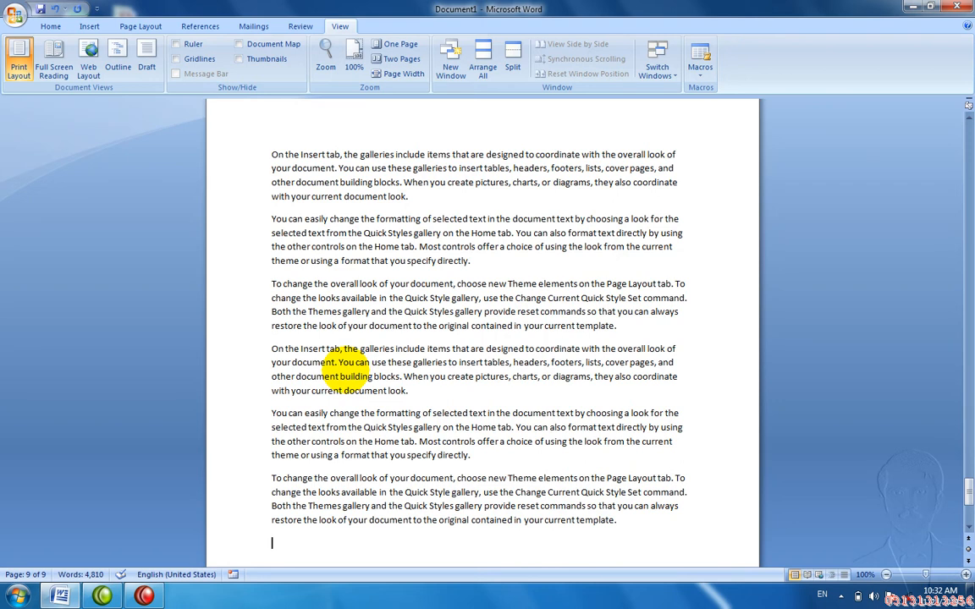
Step: Jump to the top of page 1 of the nine-page sample document with Ctrl+Home
key("ctrl+Home")
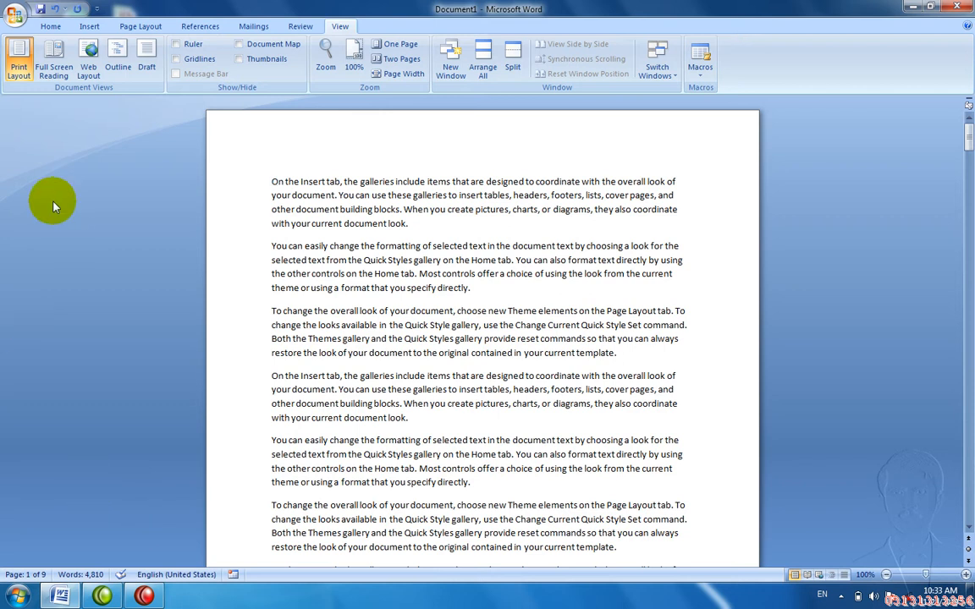
Step: Page through Full Screen Reading view to Screen 11-12 of 12, then exit to Print Layout
left_click(51, 61)
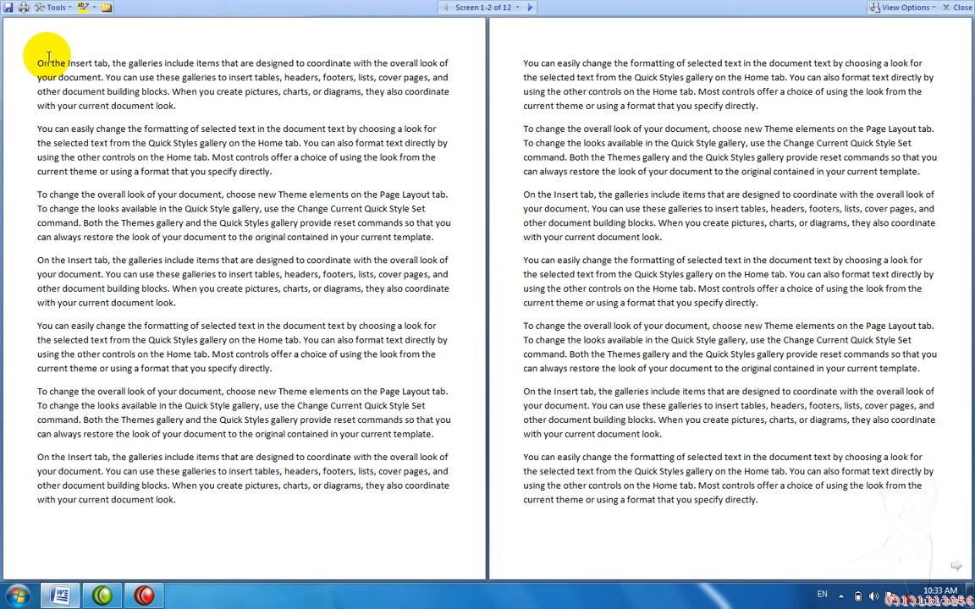
key("Escape")
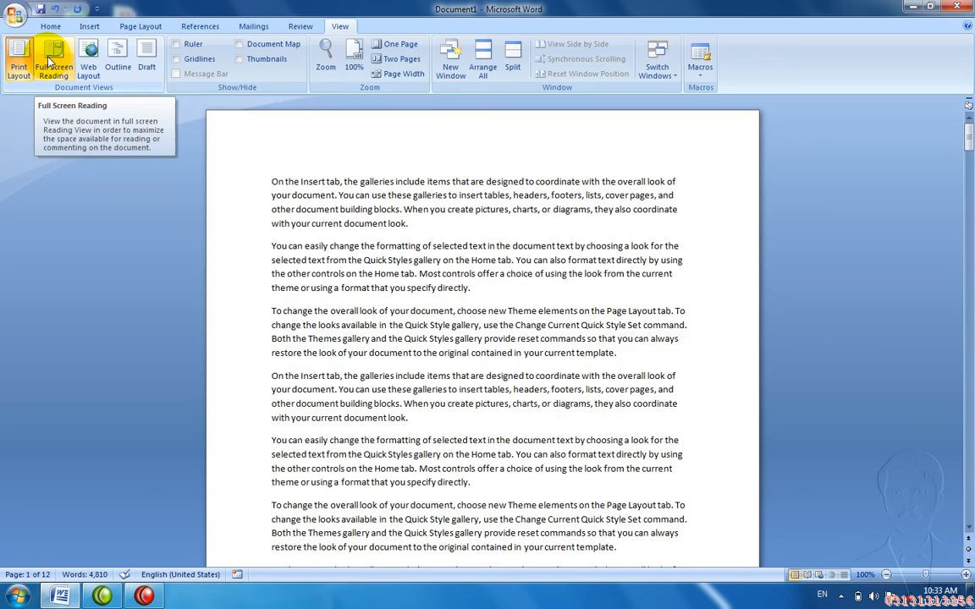
left_click(48, 58)
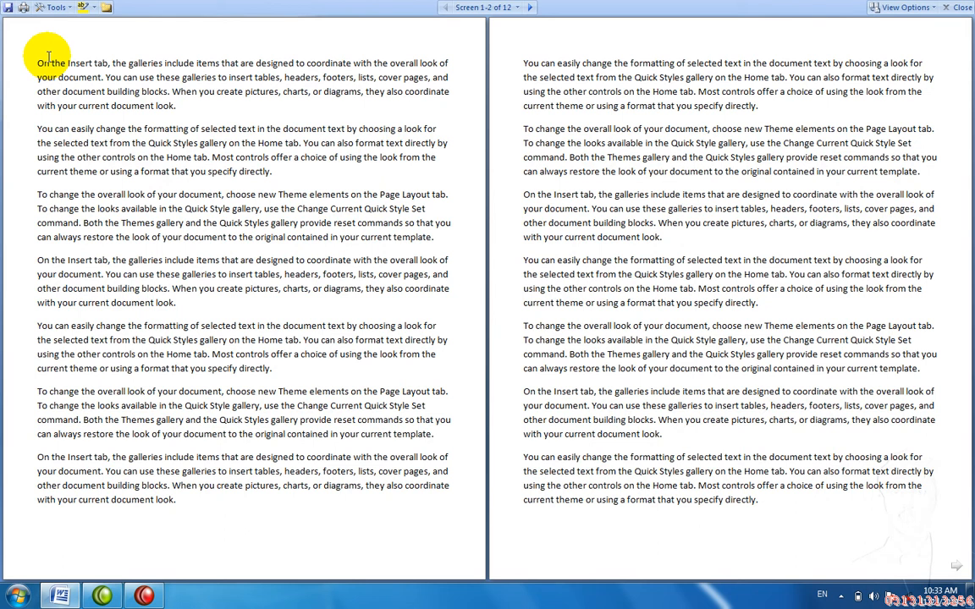
left_click(528, 9)
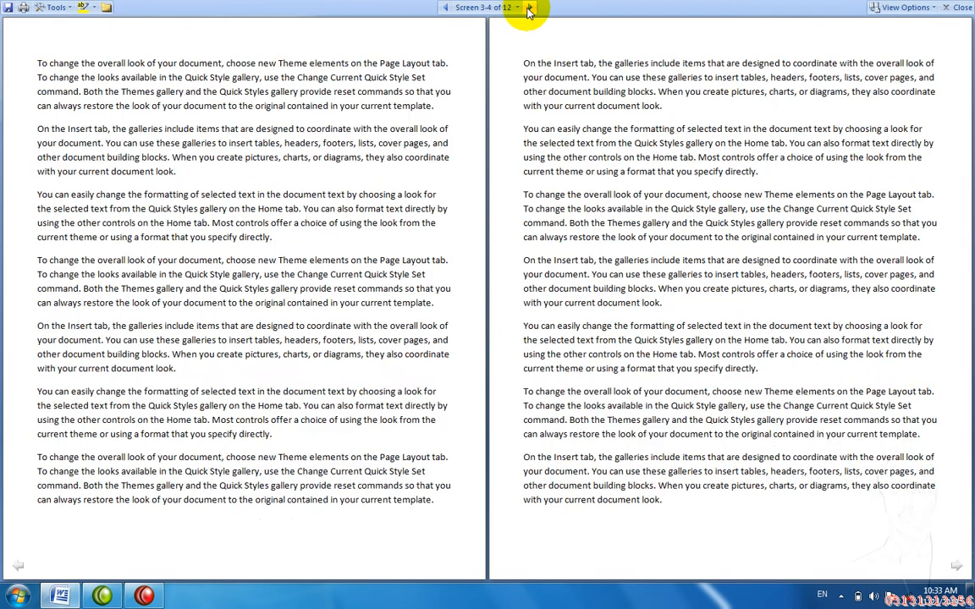
left_click(528, 8)
left_click(528, 9)
left_click(528, 9)
left_click(528, 9)
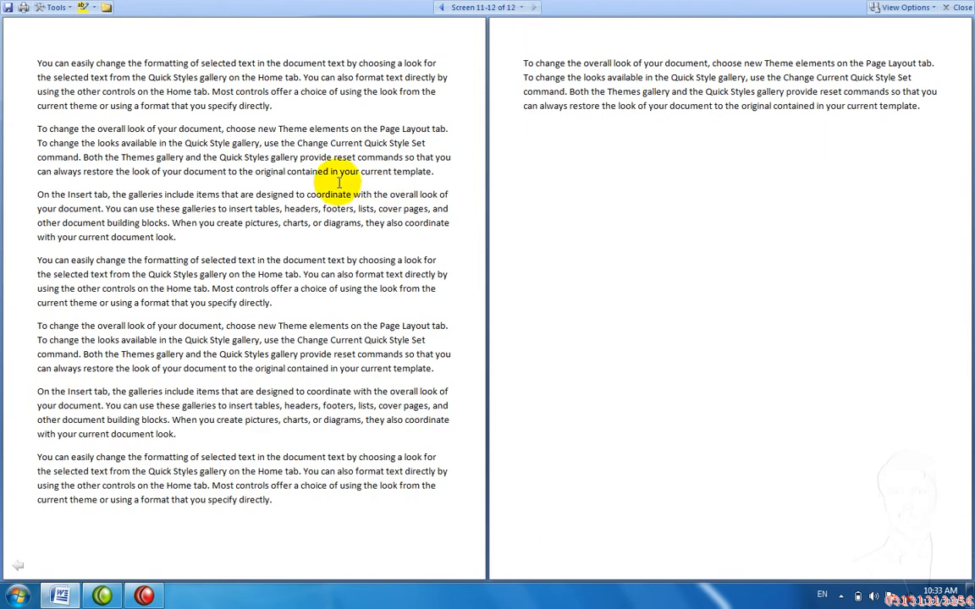
key("Escape")
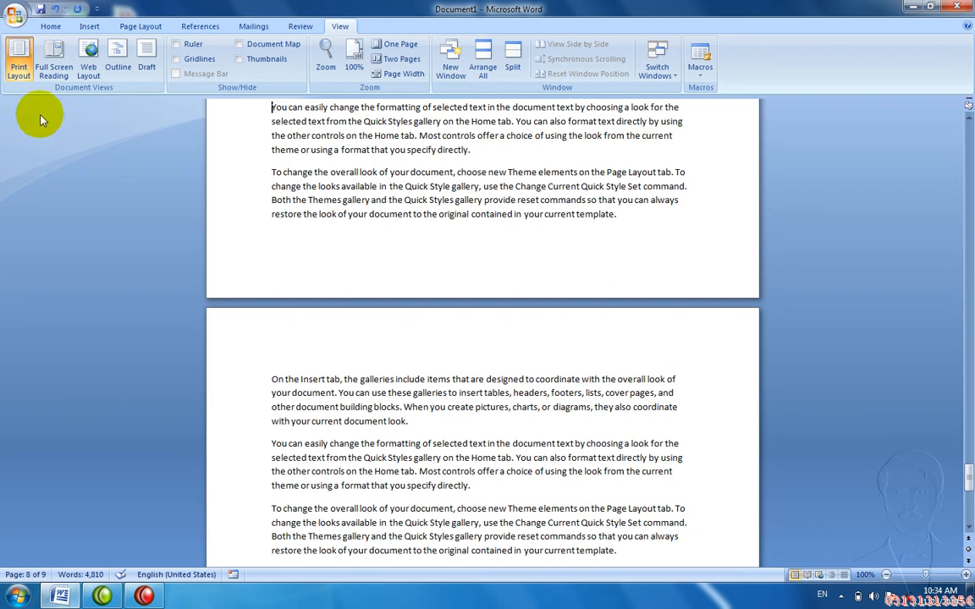
Step: In Full Screen Reading, go back to Screen 1-2, forward to screens 3-4, then exit
left_click(58, 71)
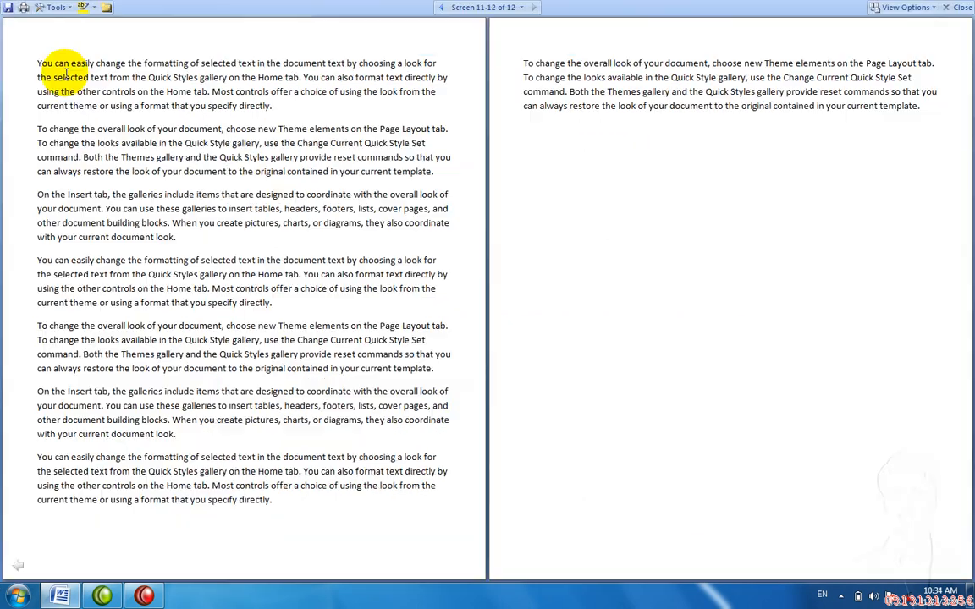
mouse_move(284, 175)
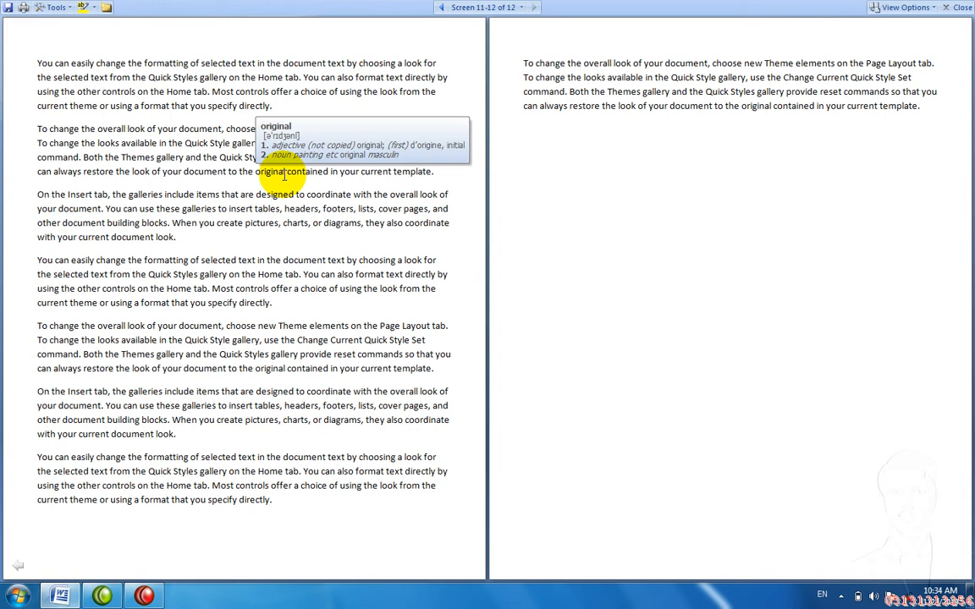
left_click(439, 9)
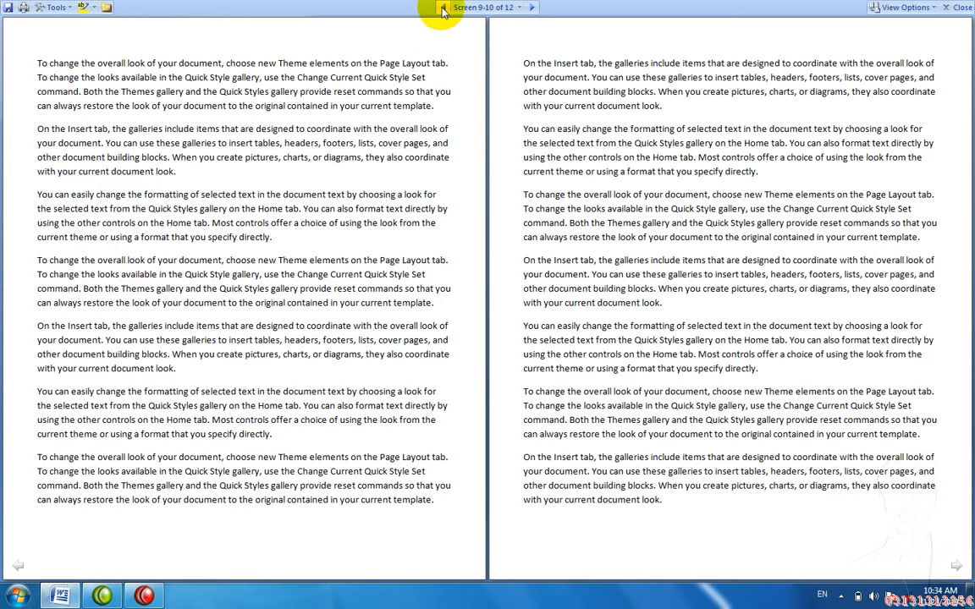
left_click(441, 9)
left_click(441, 9)
left_click(441, 9)
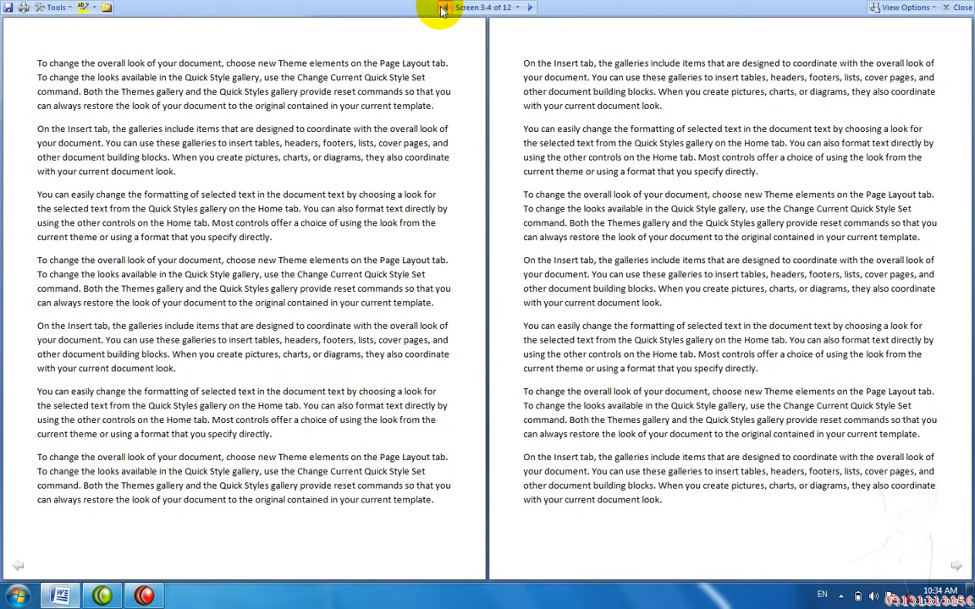
left_click(440, 9)
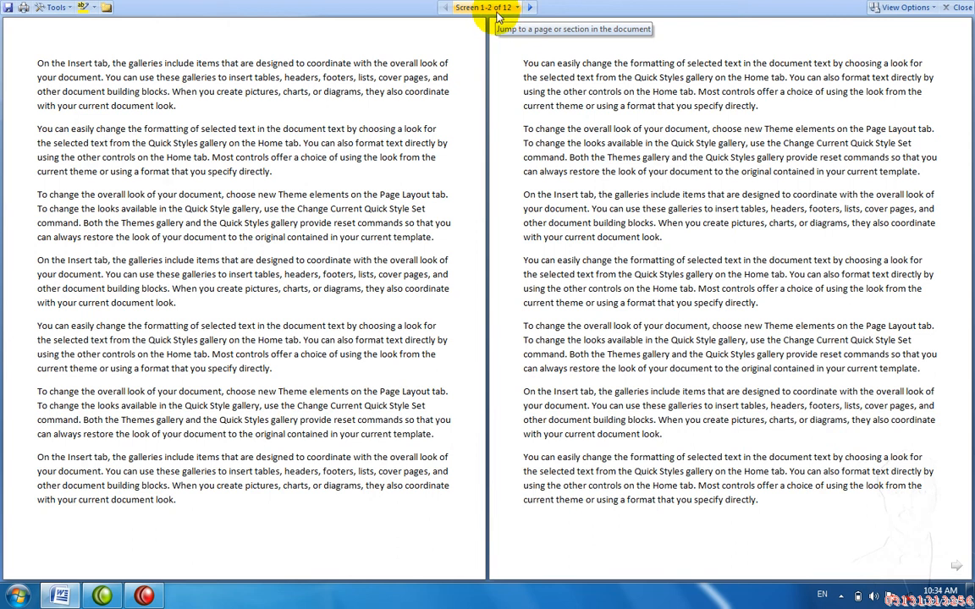
left_click(529, 7)
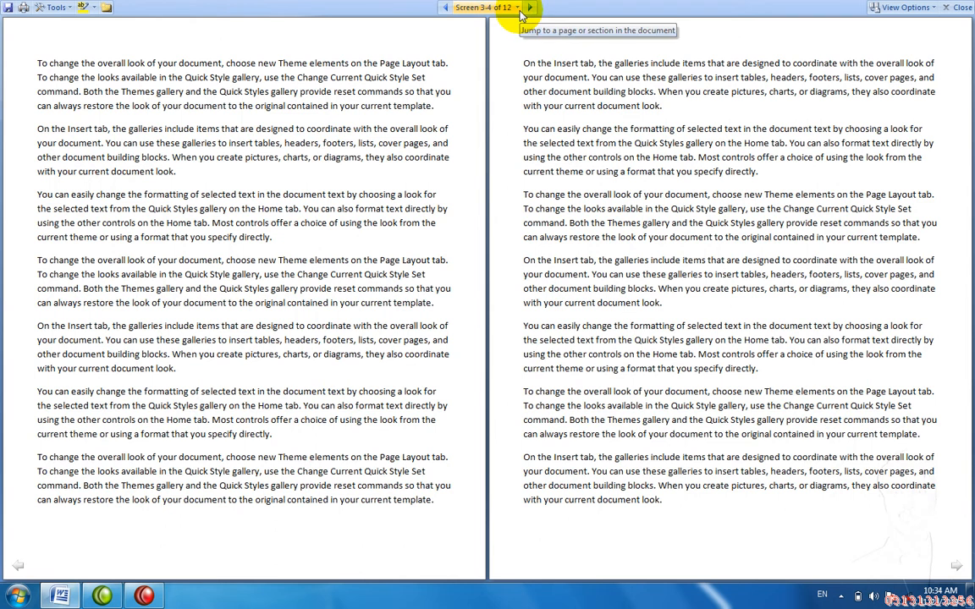
key("Escape")
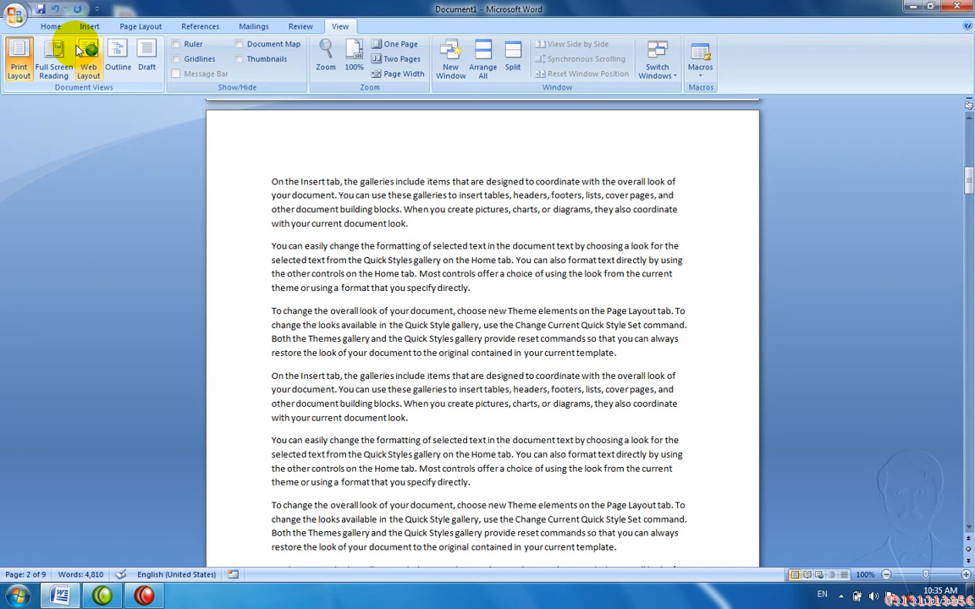
Step: View the document in Web Layout, move down to the end of the text, then return to Print Layout
left_click(88, 53)
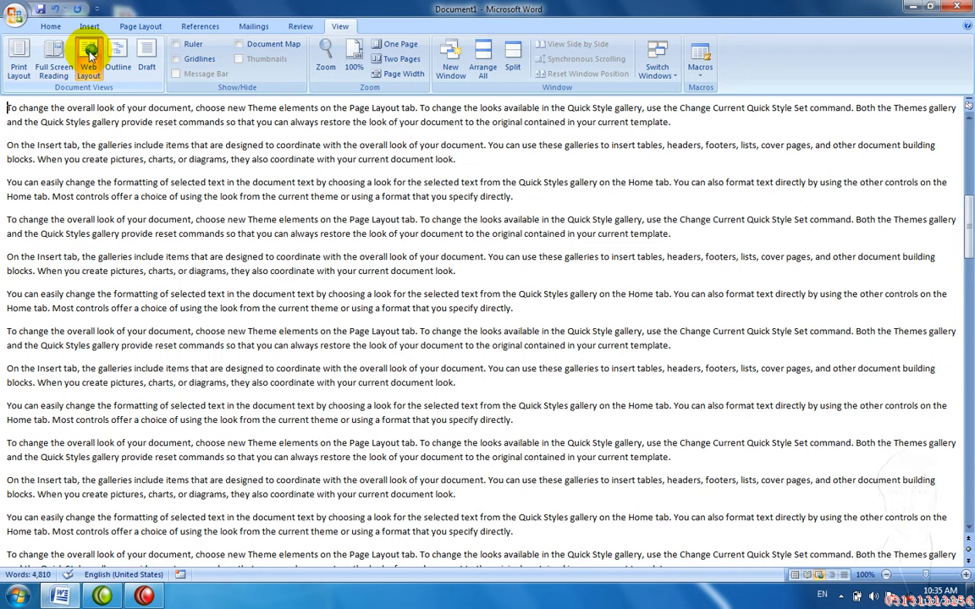
key("Down")
key("Down")
key("Down")
key("Down")
key("Down")
key("Down")
key("Down")
key("Down")
key("Down")
key("Down")
key("Down")
key("Down")
key("Down")
key("Down")
key("Down")
key("Down")
key("Down")
key("Down")
key("Down")
key("Down")
key("Down")
key("Down")
key("Down")
key("Down")
key("Down")
key("Down")
key("Down")
key("Down")
key("Down")
key("Down")
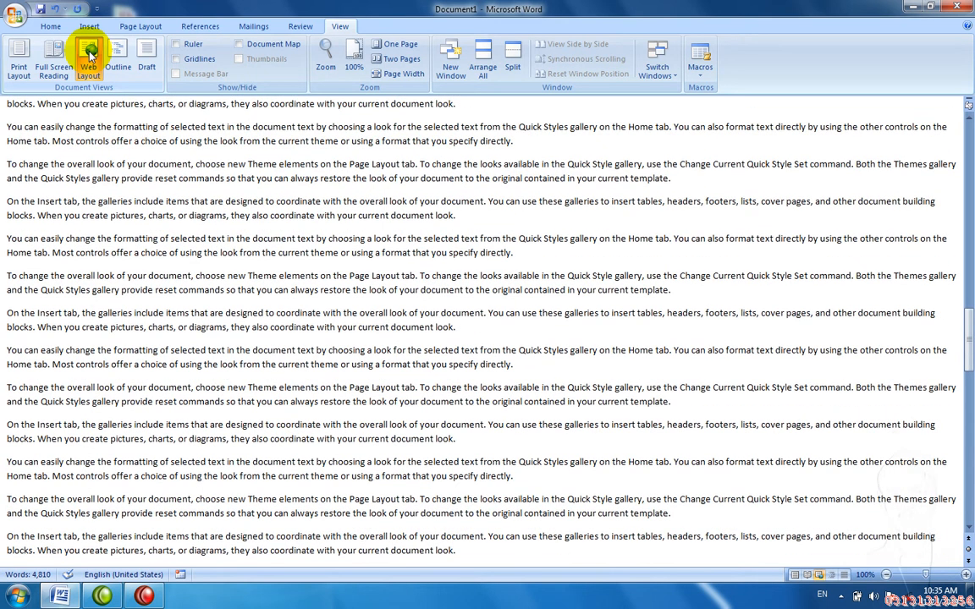
key("Down")
key("Down")
key("Down")
key("Down")
key("Down")
key("Down")
key("Down")
key("Down")
key("Down")
key("Down")
key("Down")
key("Down")
key("Down")
key("Down")
key("Down")
key("Down")
key("Down")
key("Down")
key("Down")
key("Down")
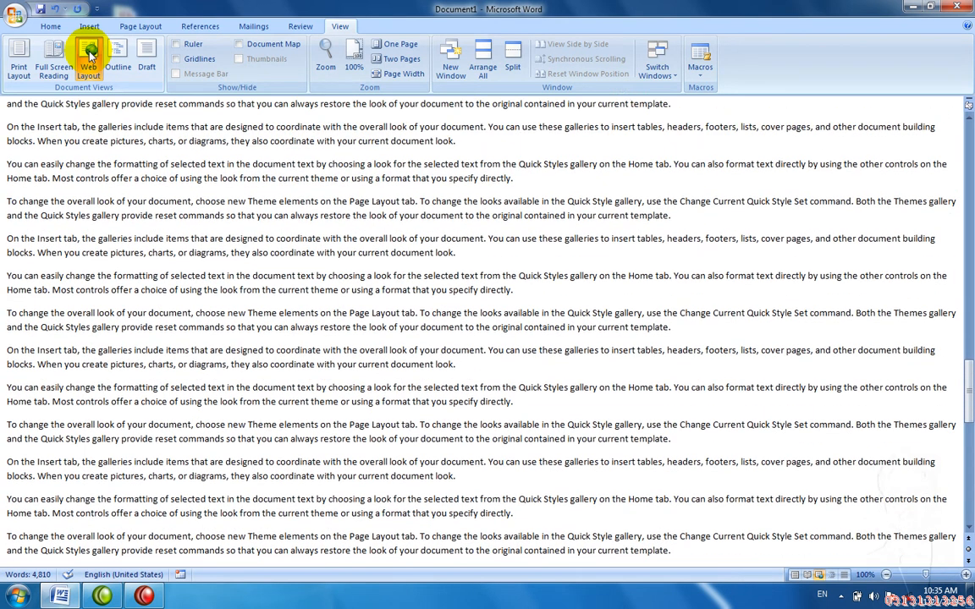
key("Down")
key("Down")
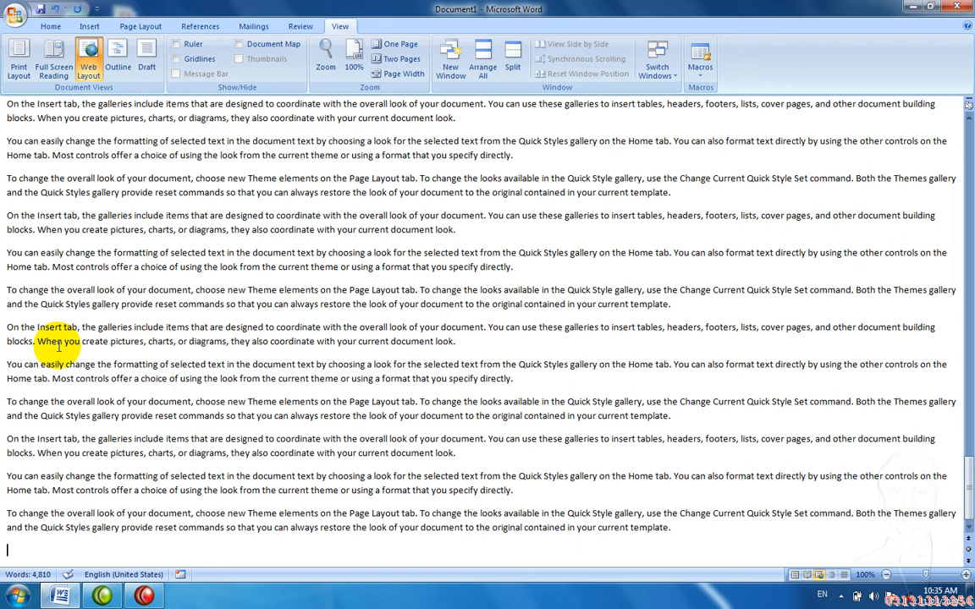
left_click(19, 52)
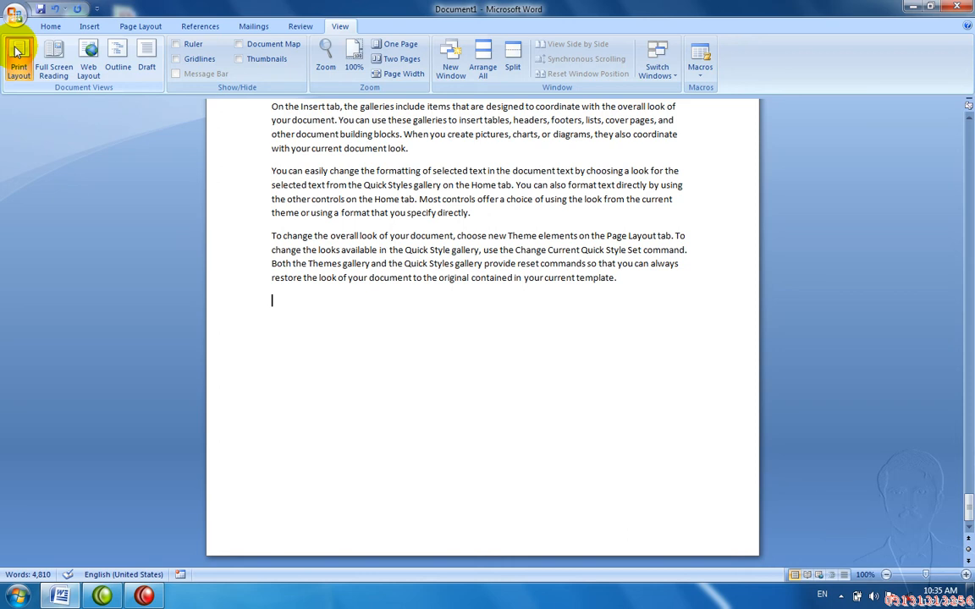
Step: Close the sample document without saving changes
key("ctrl+Home")
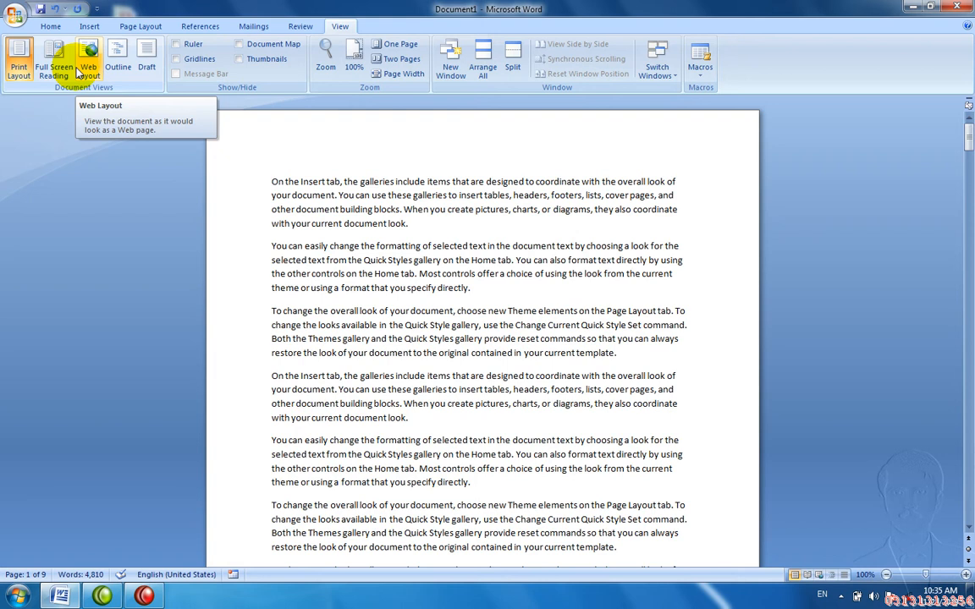
key("ctrl+w")
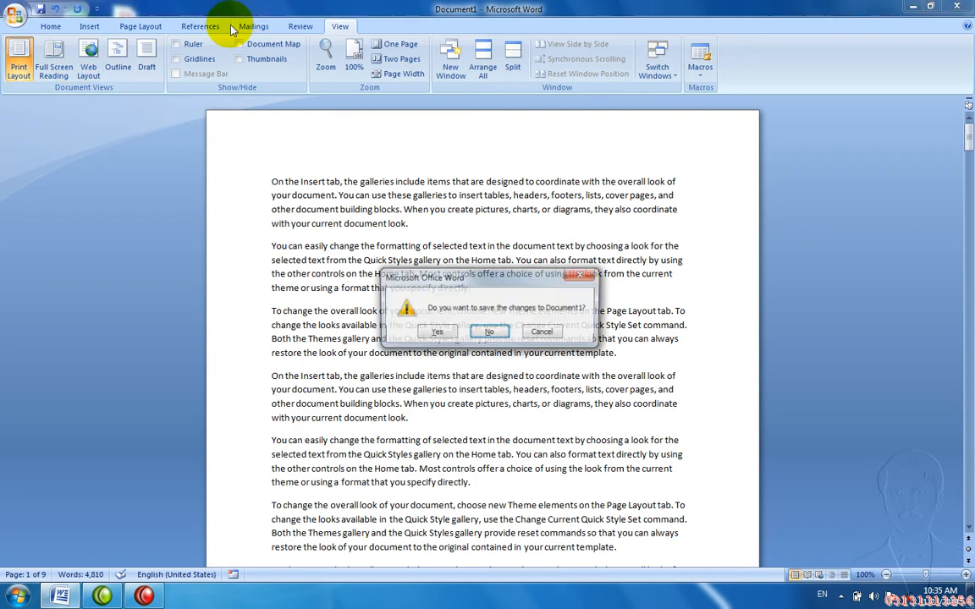
key("n")
Step: Create a new blank document and switch it to Outline view
key("ctrl+n")
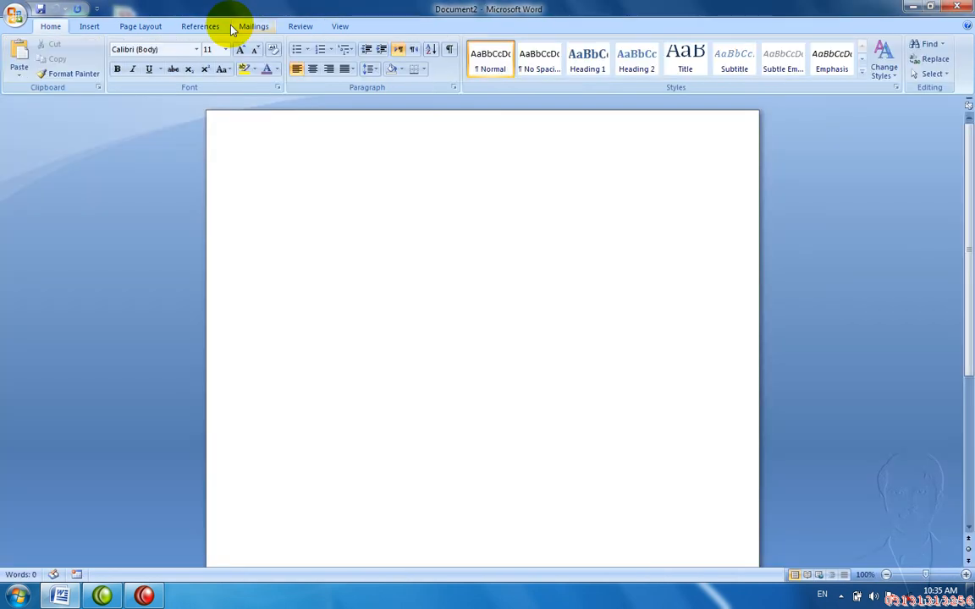
left_click(339, 26)
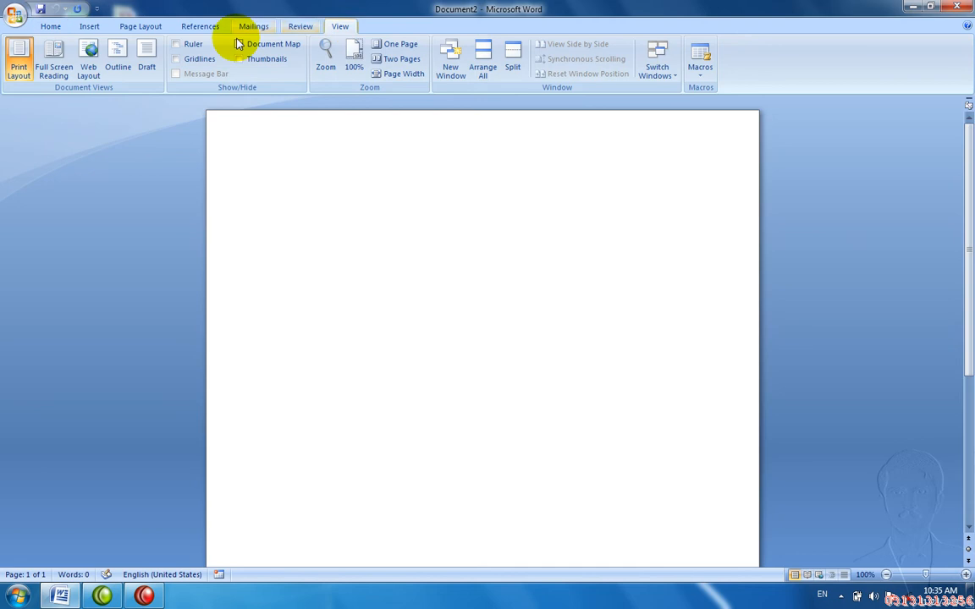
left_click(119, 54)
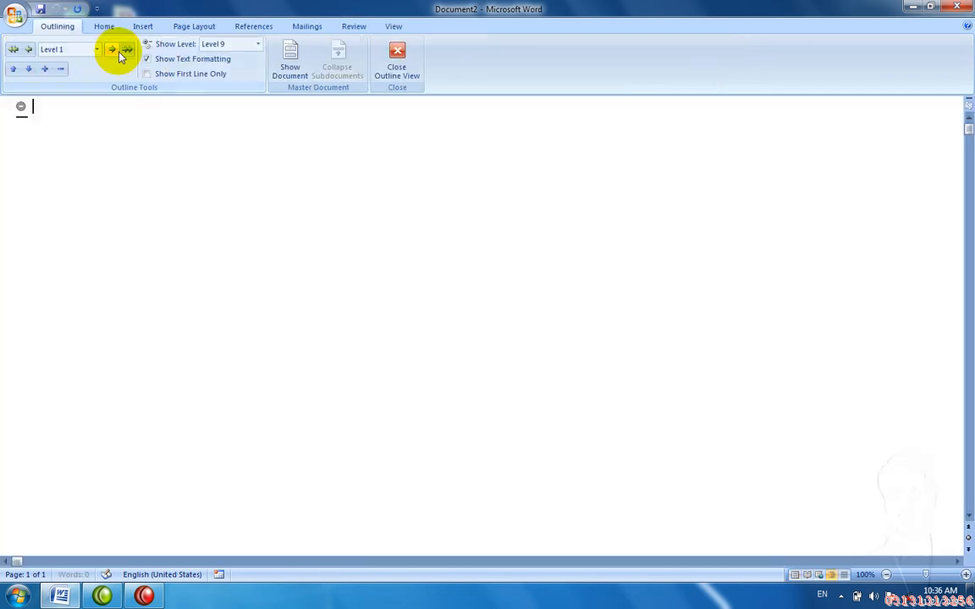
Step: Enter Pakistan as the level-1 heading and demote the next line to level 2
type("Pakistan")
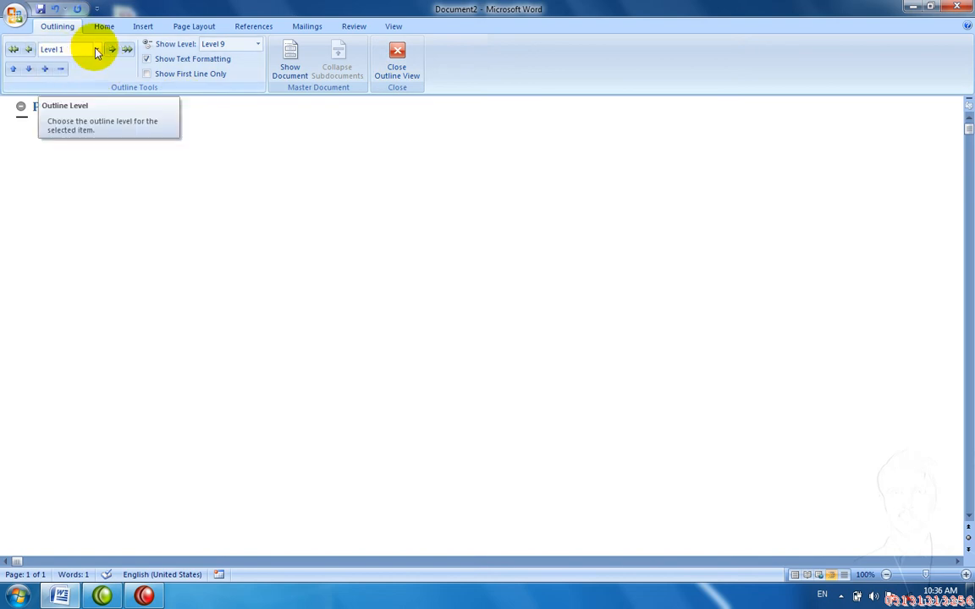
left_click(50, 73)
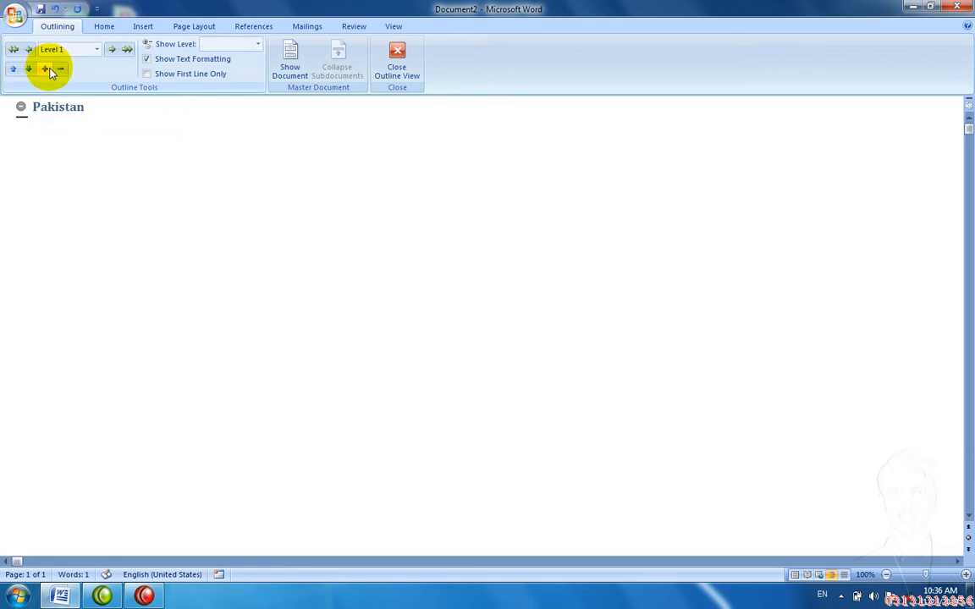
key("Return")
left_click(110, 49)
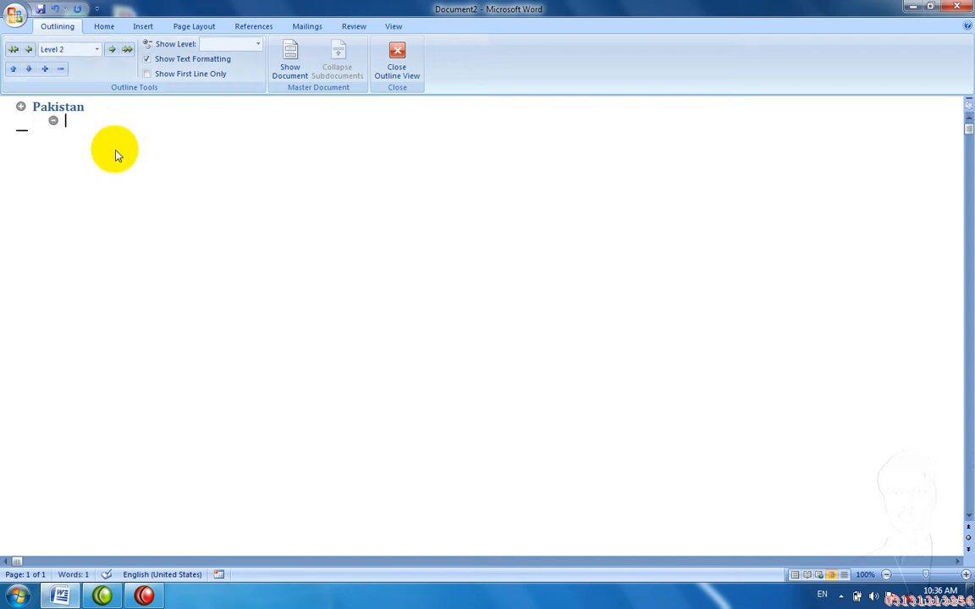
Step: List Kpk, Punjab, Sindh, Bloch and Gilgit as level-2 subheadings under Pakistan
type("Kpk")
key("Return")
type("Punjab")
key("Return")
type("Sin")
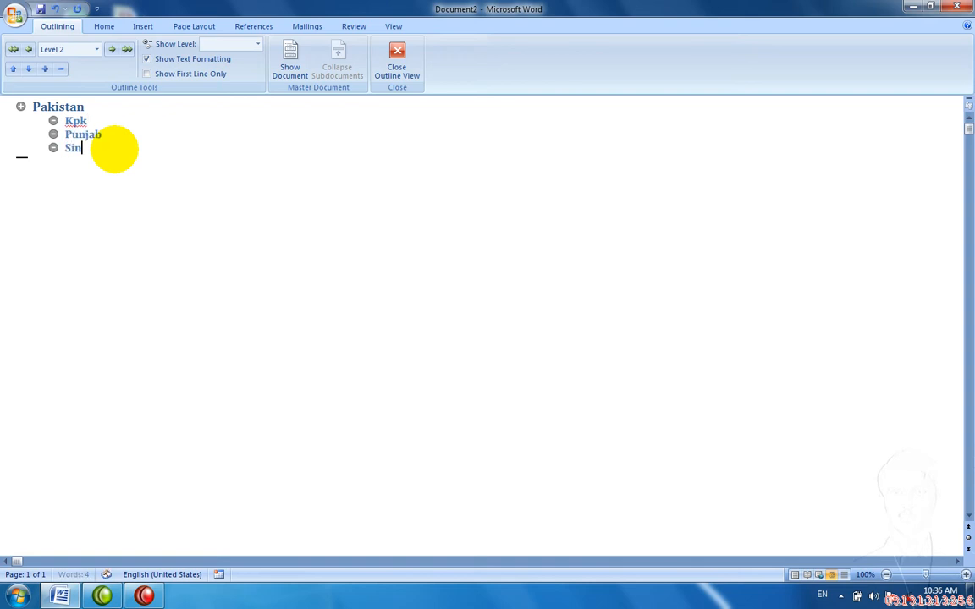
type("dh")
key("Return")
type("Bloch")
key("Return")
type("Gilgit")
key("Return")
Step: Remove the stray characters and leave a new empty item below Gilgit
type("\\")
key("BackSpace")
key("BackSpace")
key("BackSpace")
type("t")
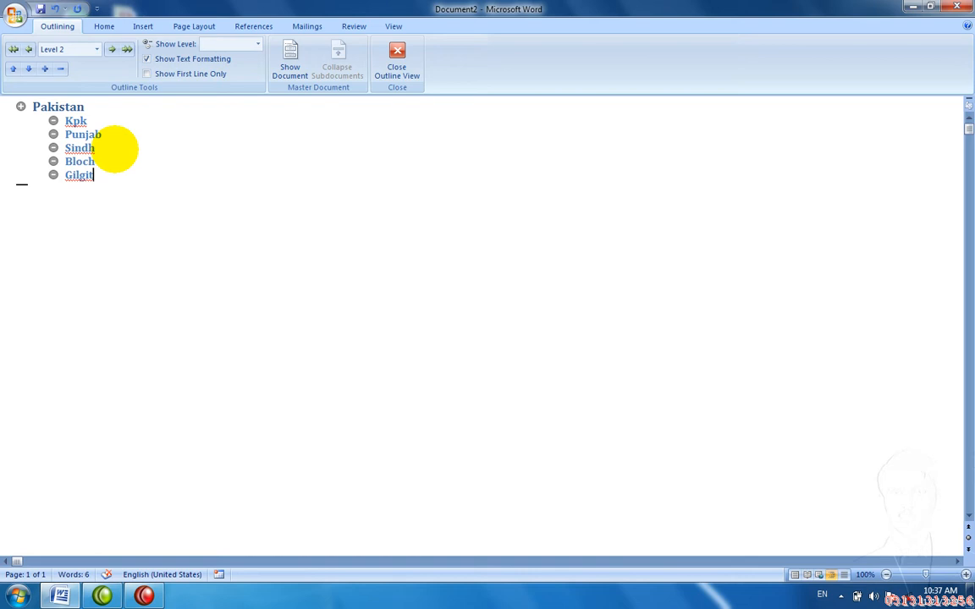
left_click(21, 106)
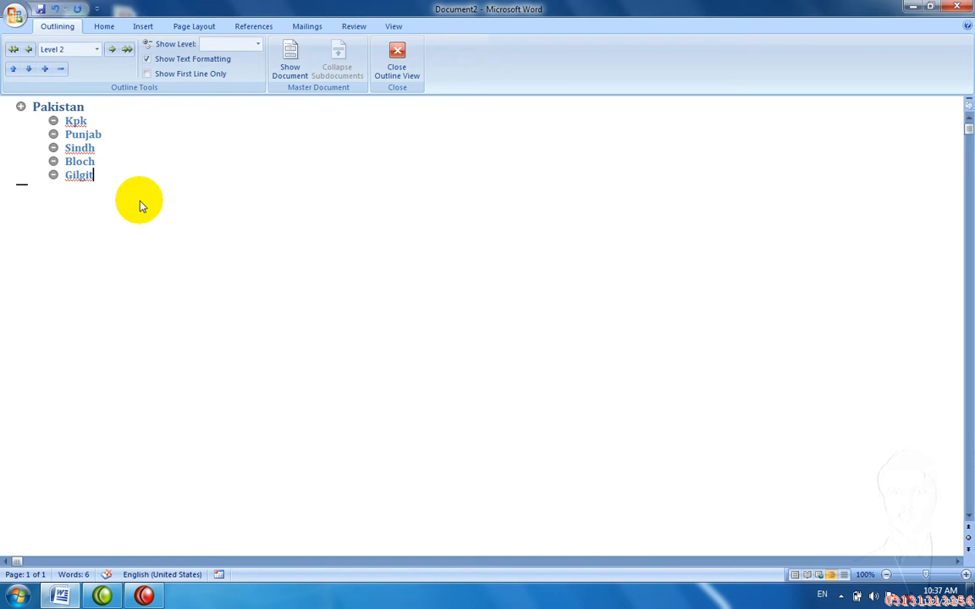
key("Return")
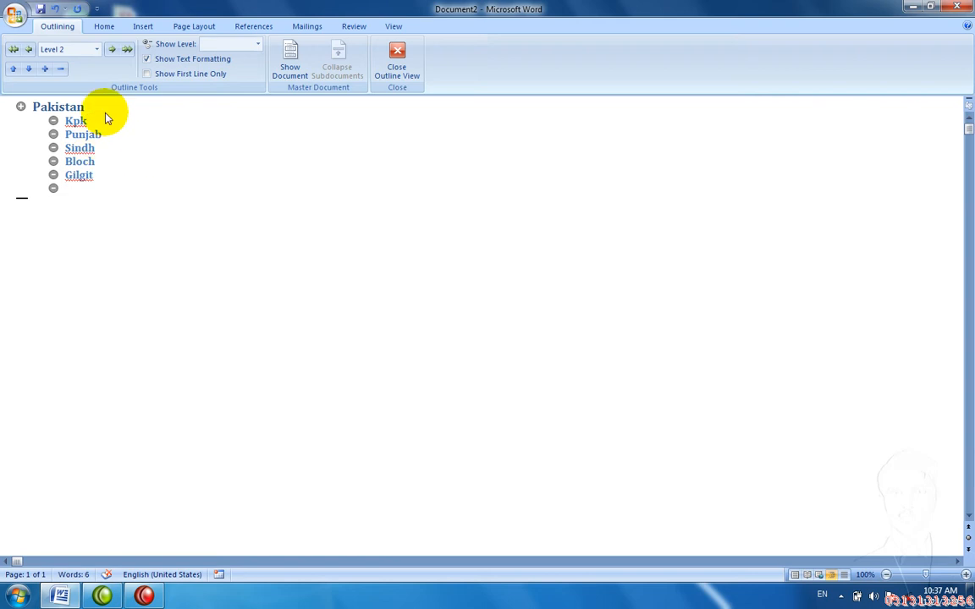
Step: Add Chatiral as a level-3 sub-item under Gilgit
left_click(110, 51)
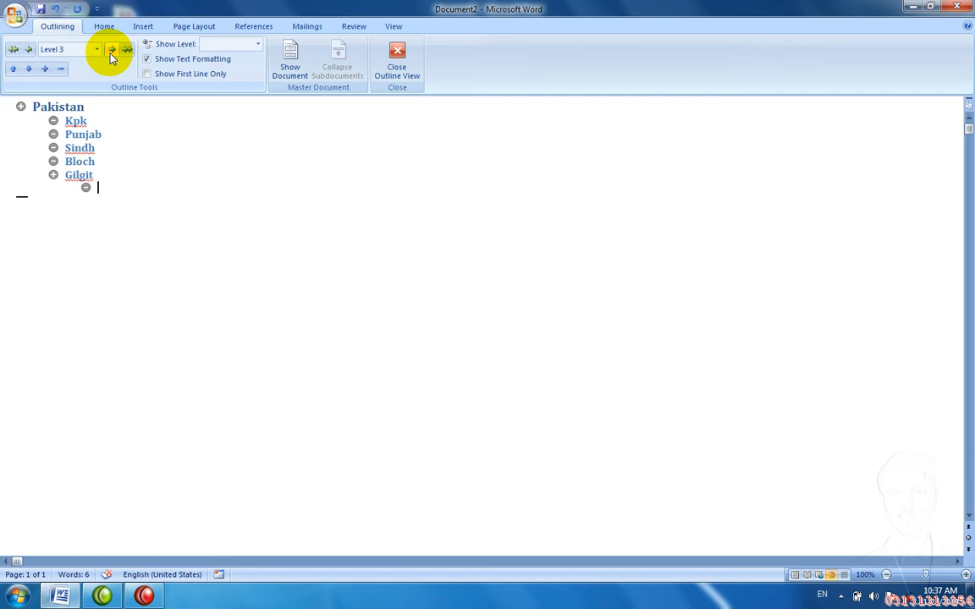
type("K")
key("BackSpace")
type("Chatiral")
key("Return")
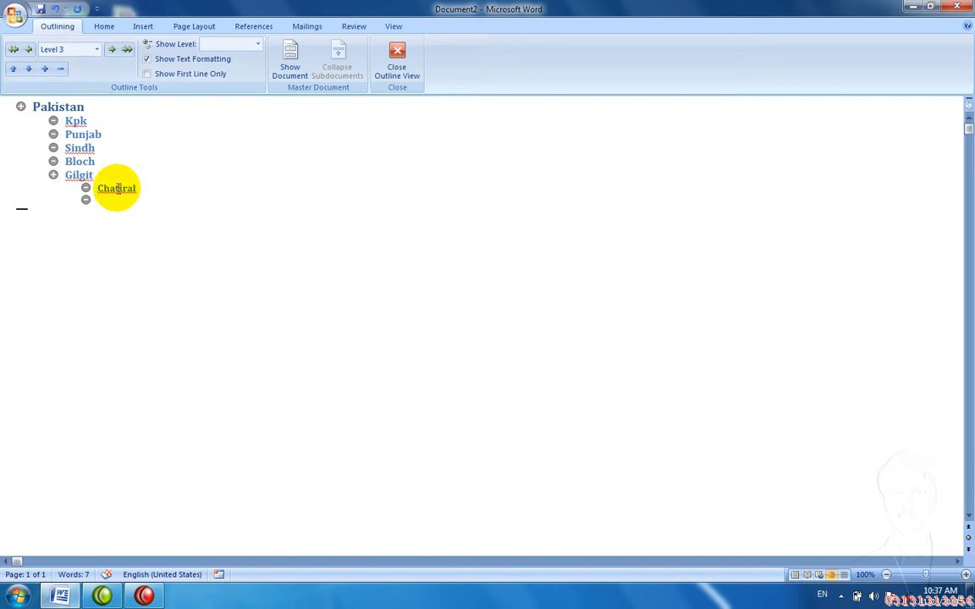
Step: Add Charsadda and Hunza below Chatiral, then promote the empty item to level 2
right_click(118, 188)
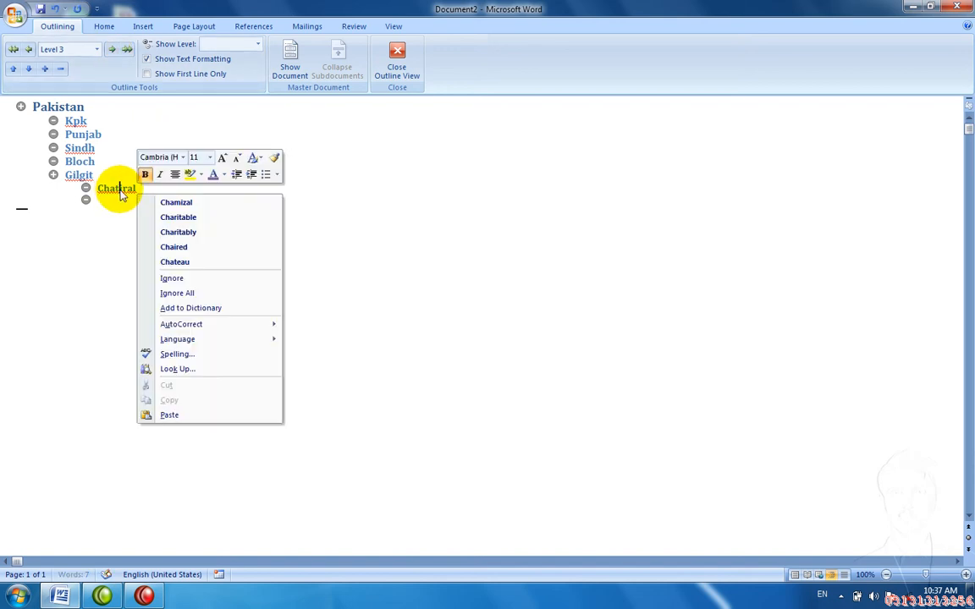
left_click(110, 209)
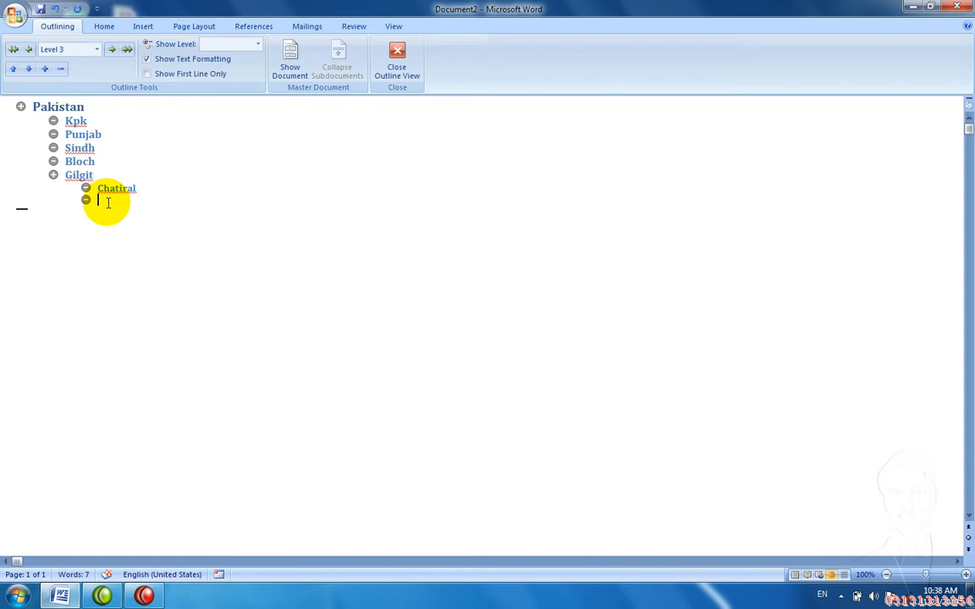
type("Charsadda")
key("Return")
type("Hunza")
key("Return")
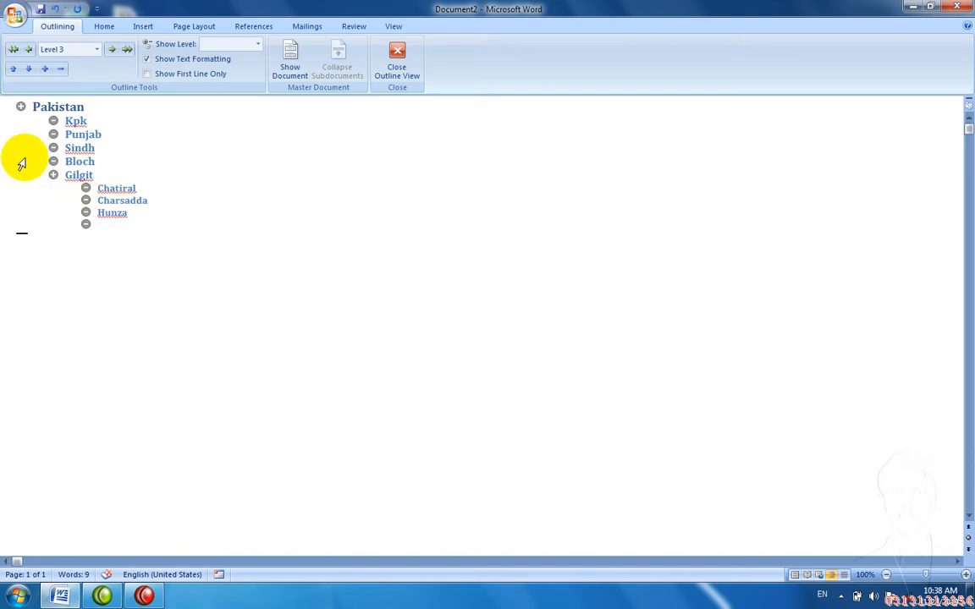
left_click(28, 51)
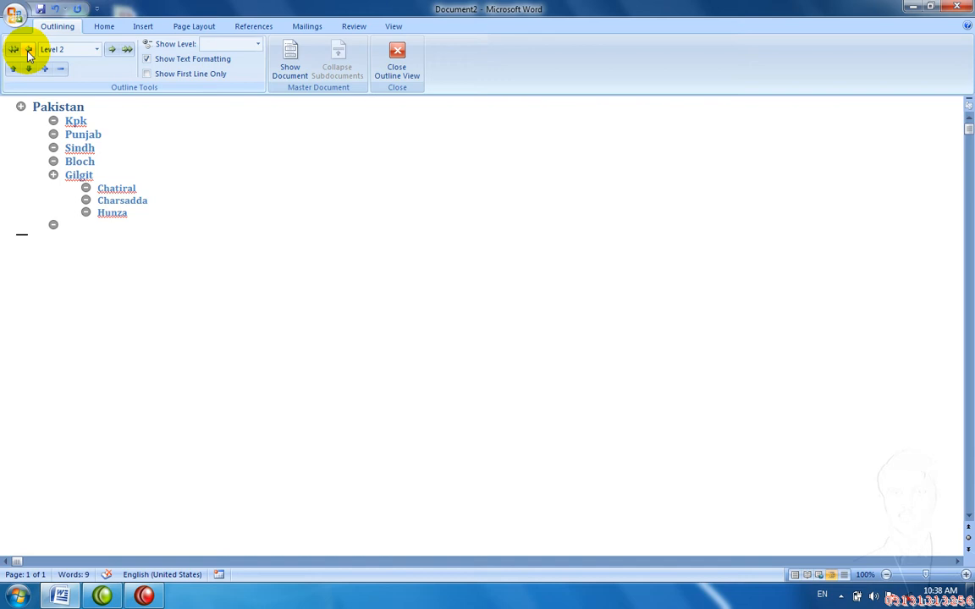
Step: Add KPK at level 2 with Peshawar as its first level-3 sub-item
type("KPK")
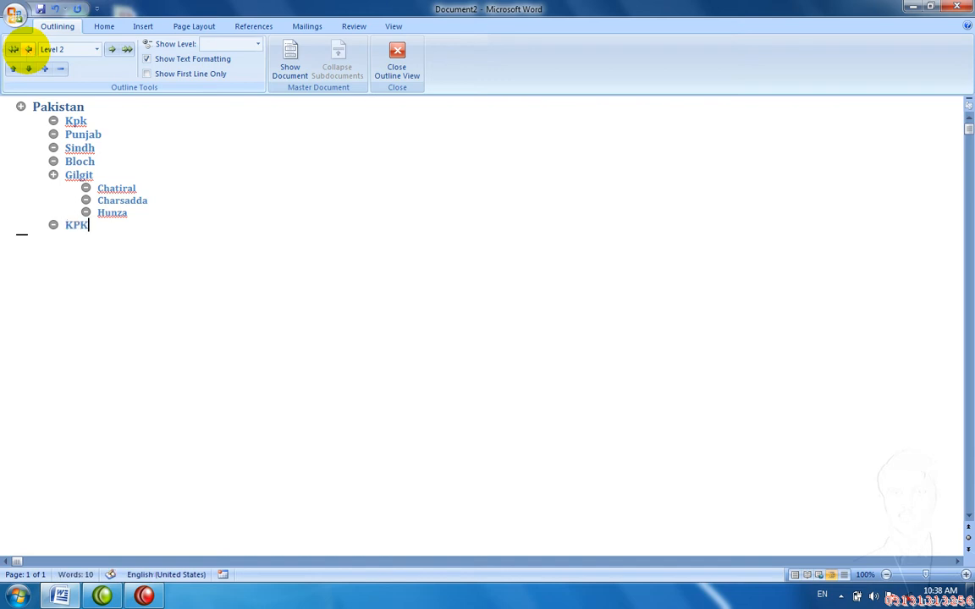
key("Return")
left_click(111, 52)
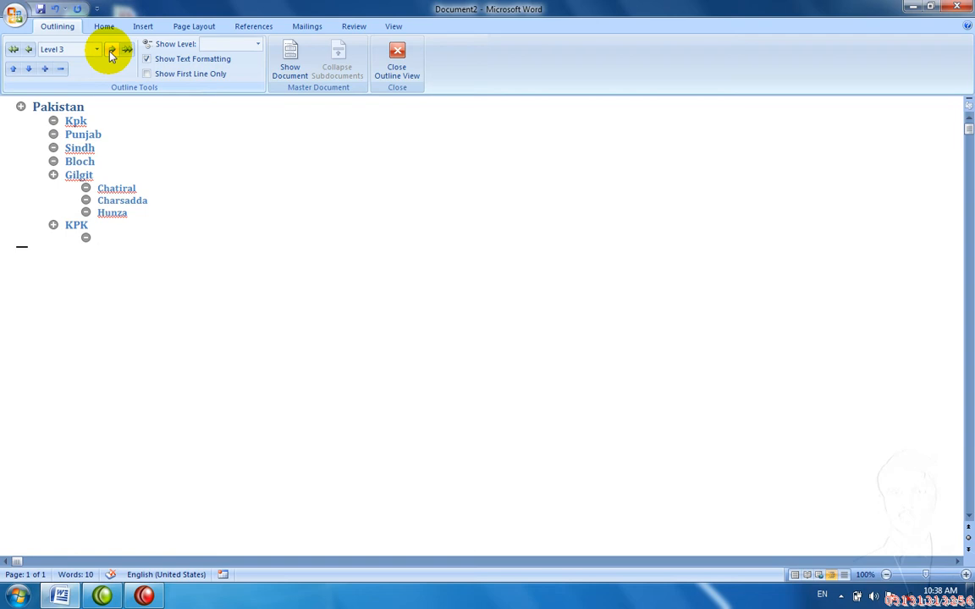
type("Peshawar")
key("Return")
Step: List Charsadda, Mardadn and Sawabi under KPK
type("Charsadd")
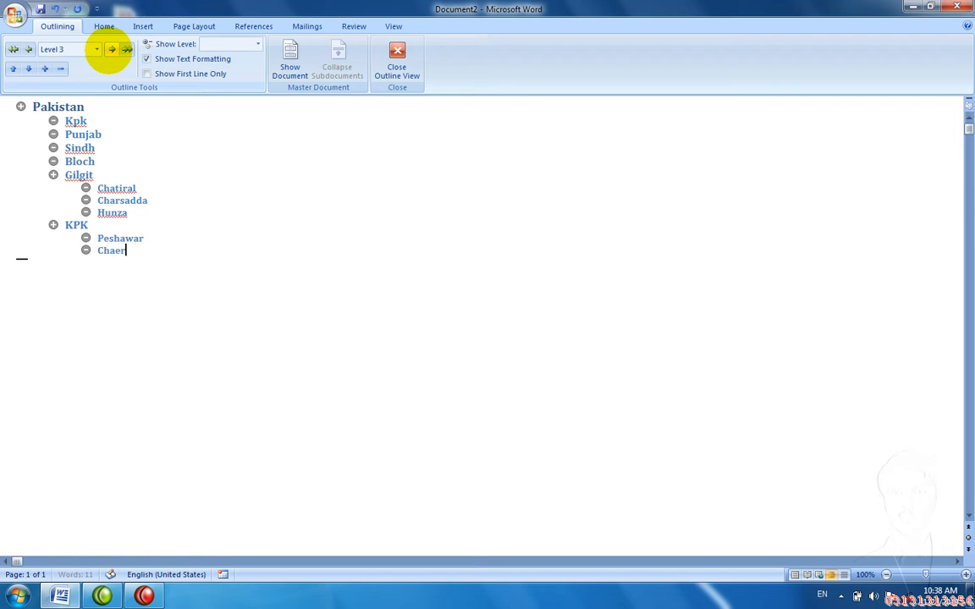
type("a")
key("Return")
type("Mardadn")
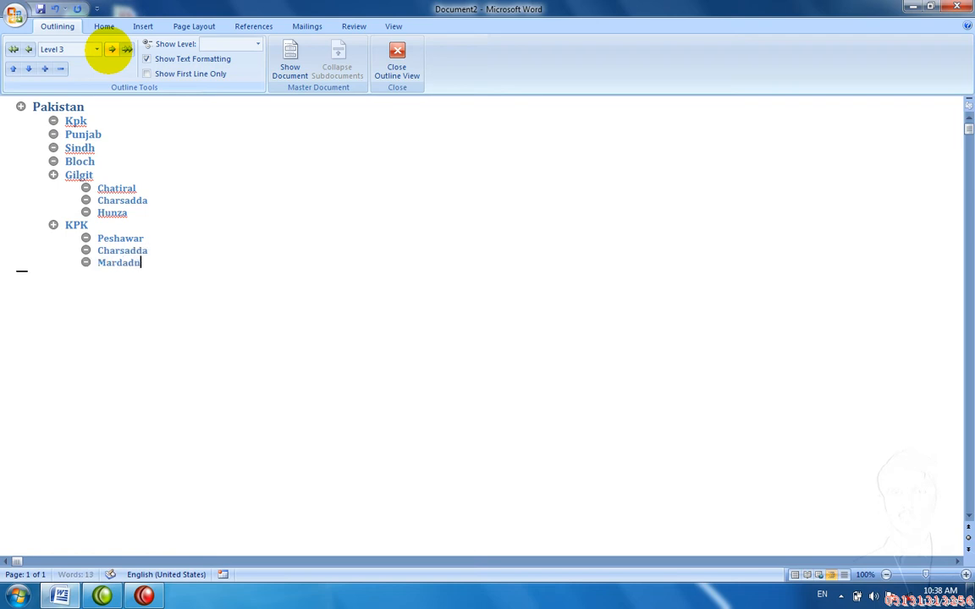
key("Return")
type("Sawabi")
key("Return")
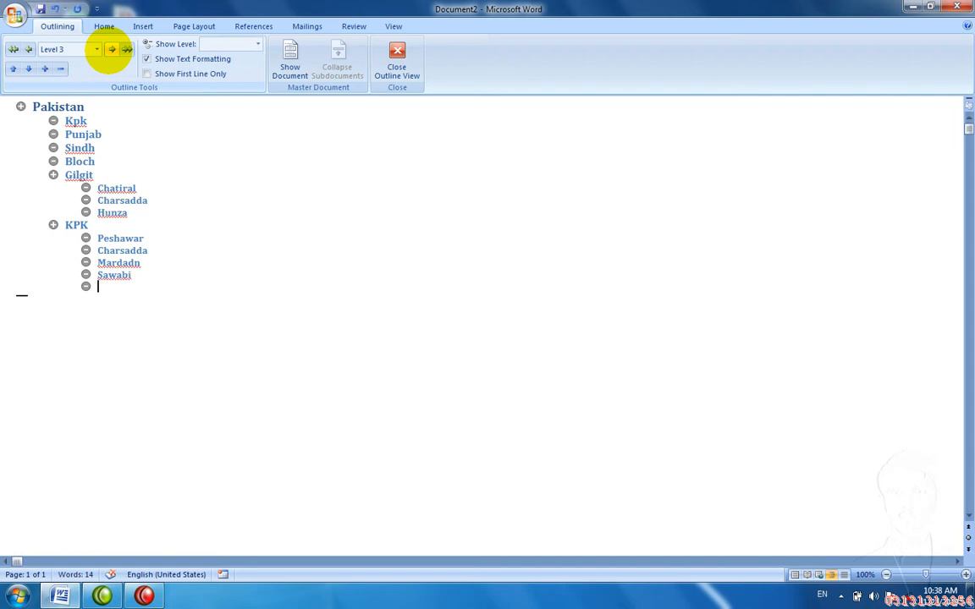
Step: Add Nohar, correct it to Nohaar, and start a new item below it
type("Nohar")
key("Return")
key("BackSpace")
key("BackSpace")
type("ar")
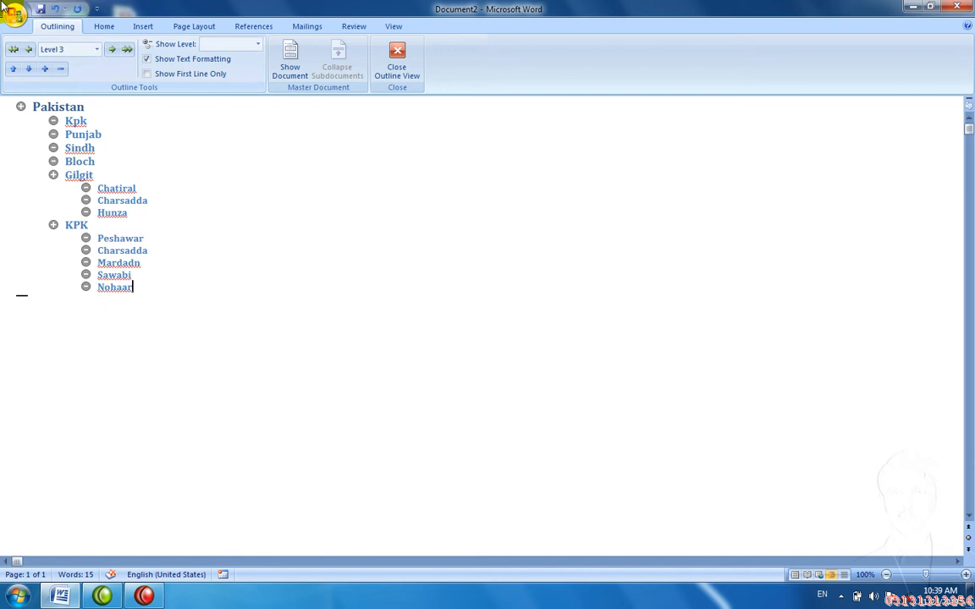
left_click(34, 74)
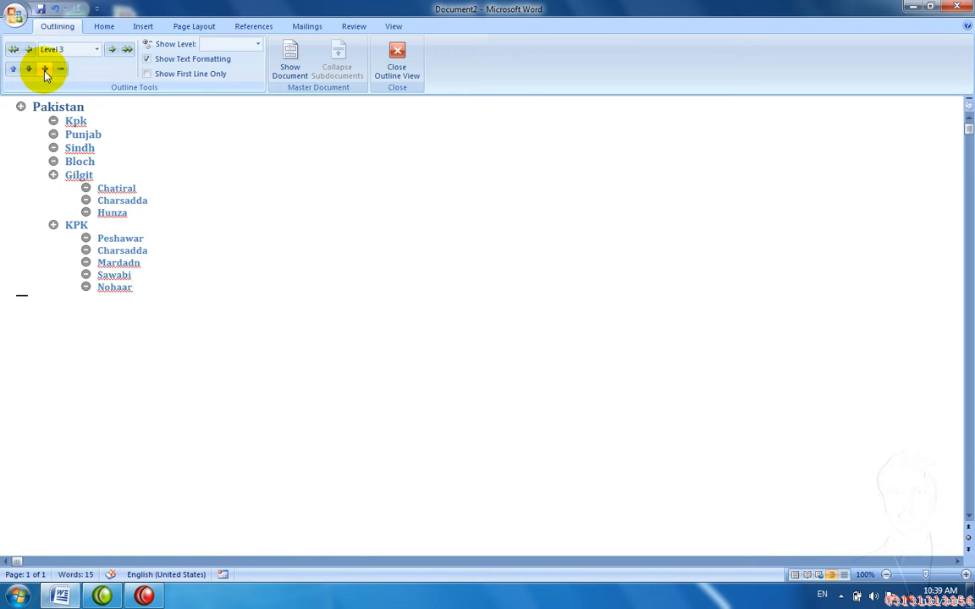
left_click(45, 71)
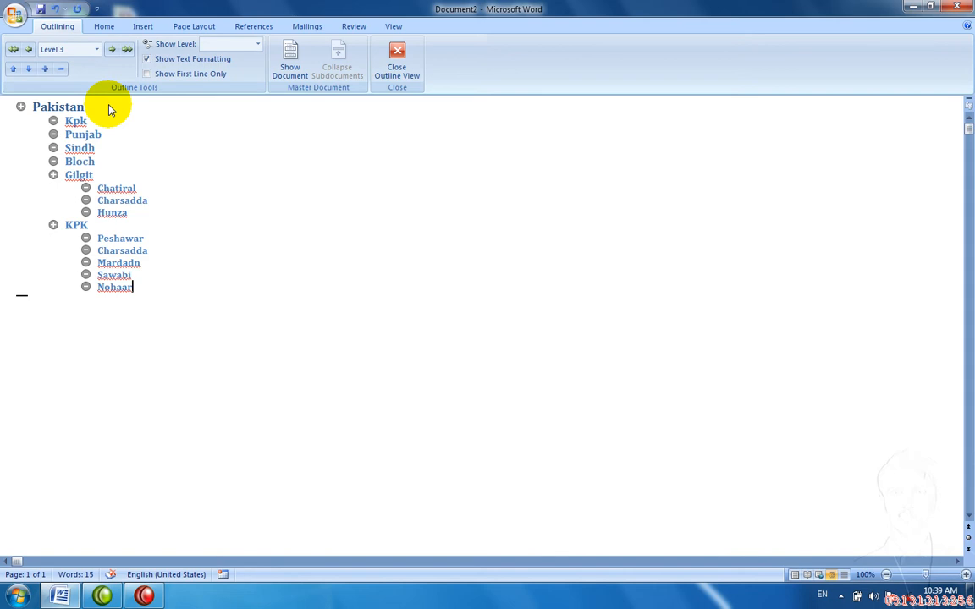
key("Return")
Step: Add Punjab as a level-2 heading and demote the next line beneath it
left_click(29, 50)
left_click(30, 51)
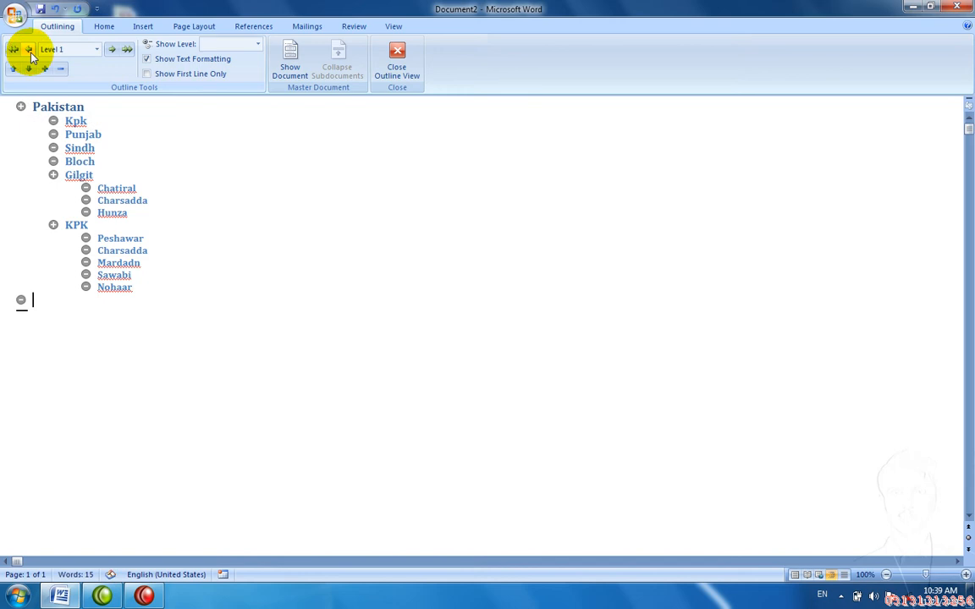
left_click(112, 52)
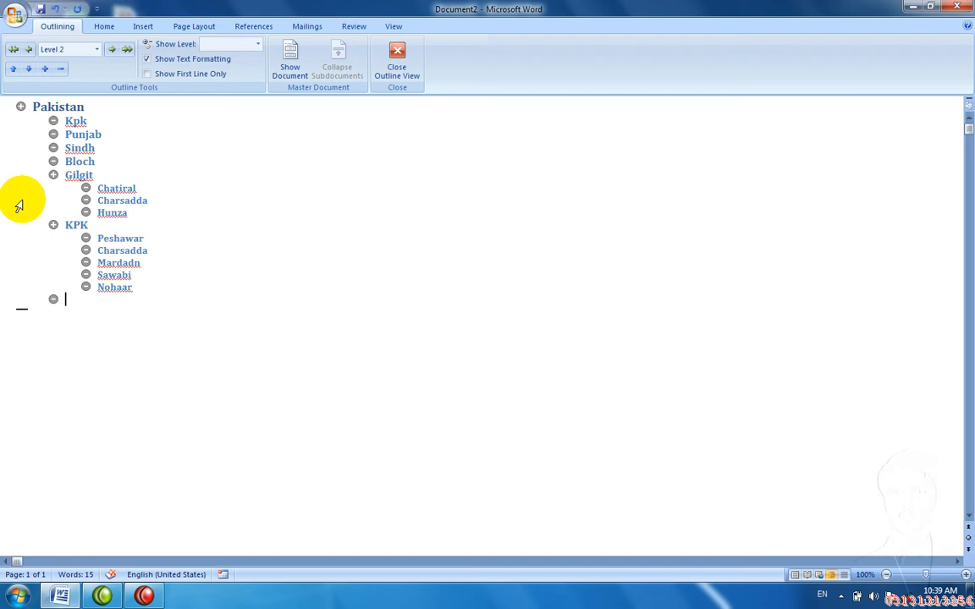
type("Punjab")
key("Return")
left_click(116, 56)
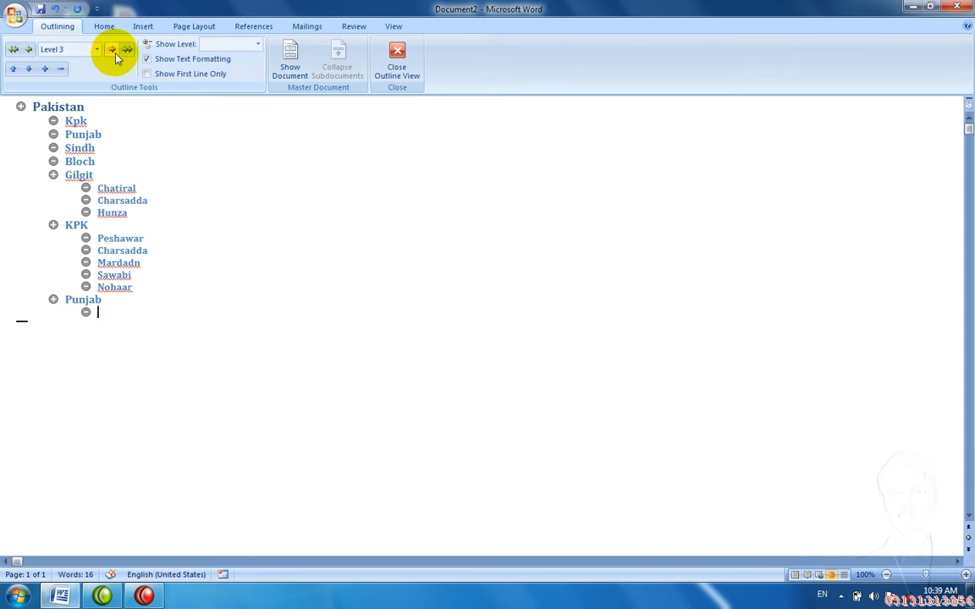
Step: List Pendi, Islambad, Gojar Khan, Jahng, Atock and Lahor as level-3 items under Punjab
type("Pendi")
key("Return")
type("Islambad")
key("Return")
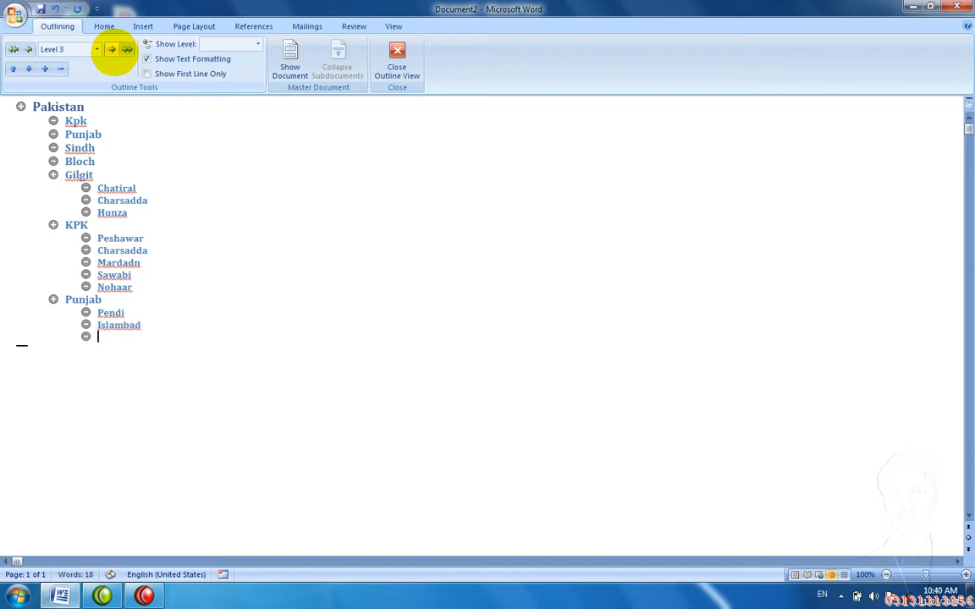
type("Gojar Khan")
key("Return")
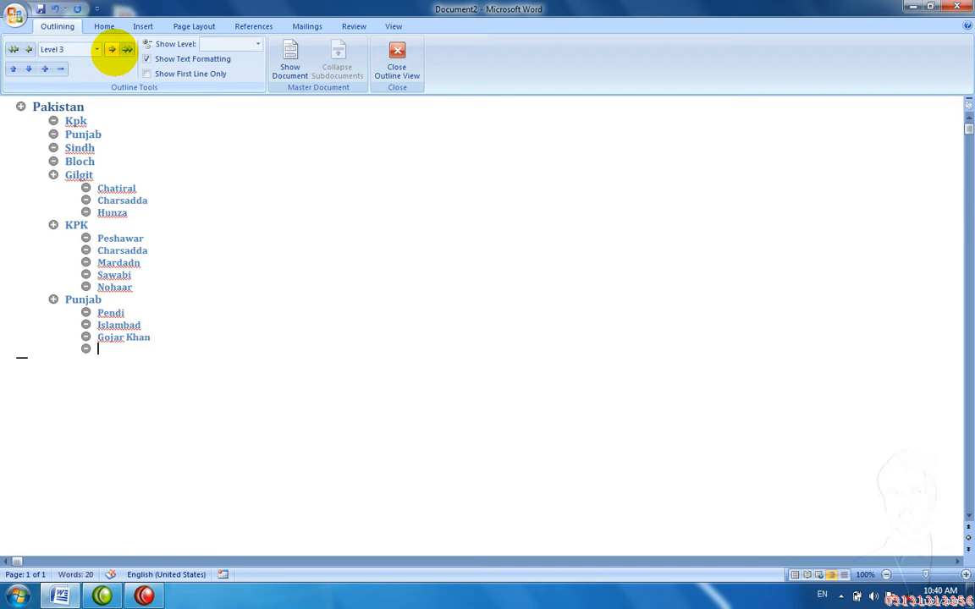
type("Jahng")
key("Return")
type("Atoc")
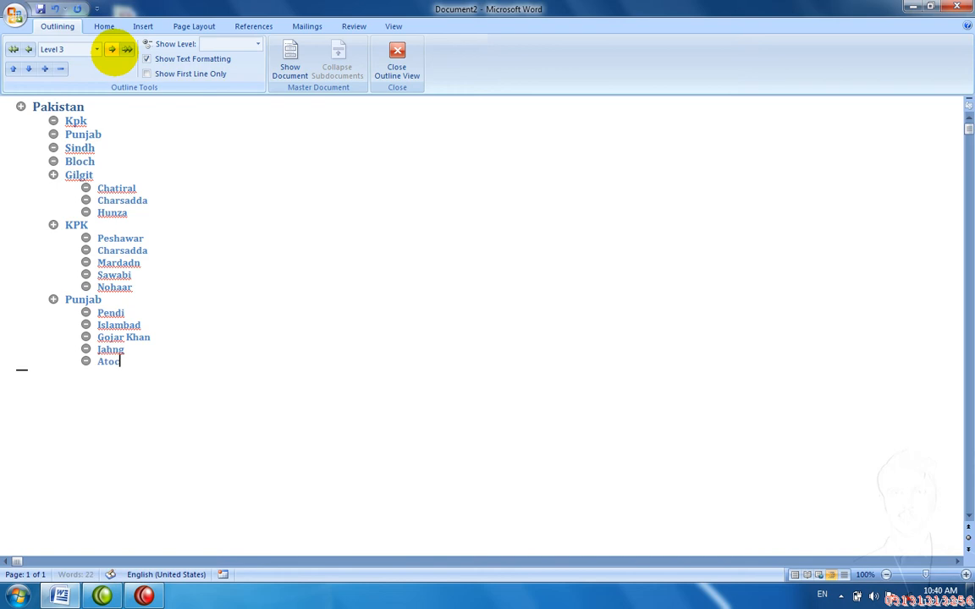
type("k")
key("Return")
type("Lahor")
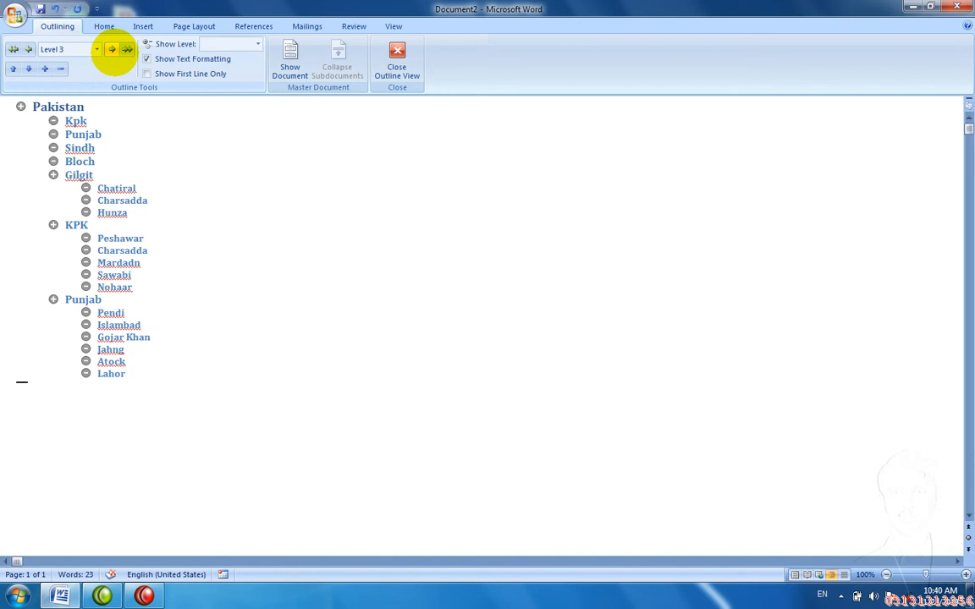
key("Return")
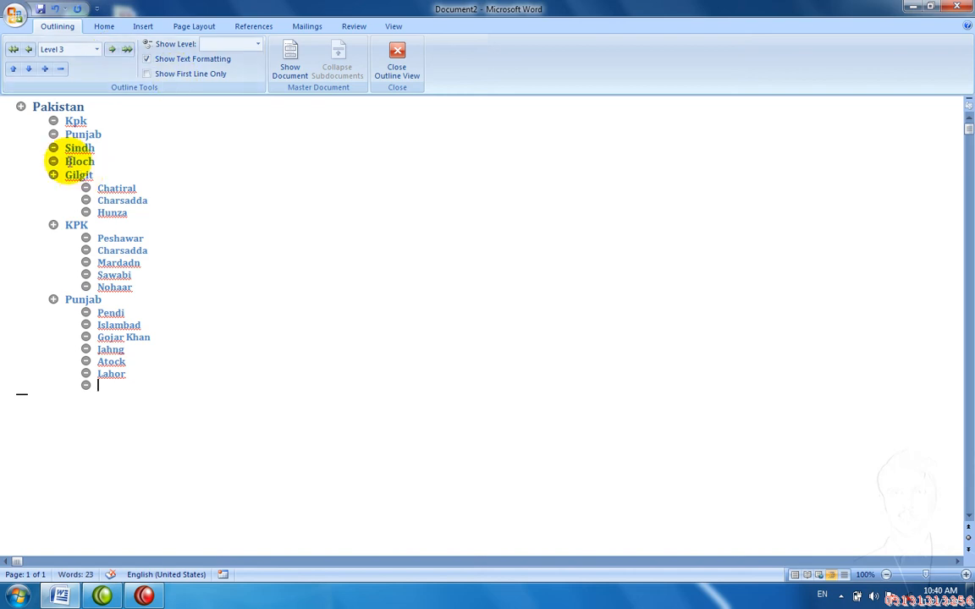
Step: Add Sindh at level 2 with Karchi as its first level-3 sub-item
left_click(30, 50)
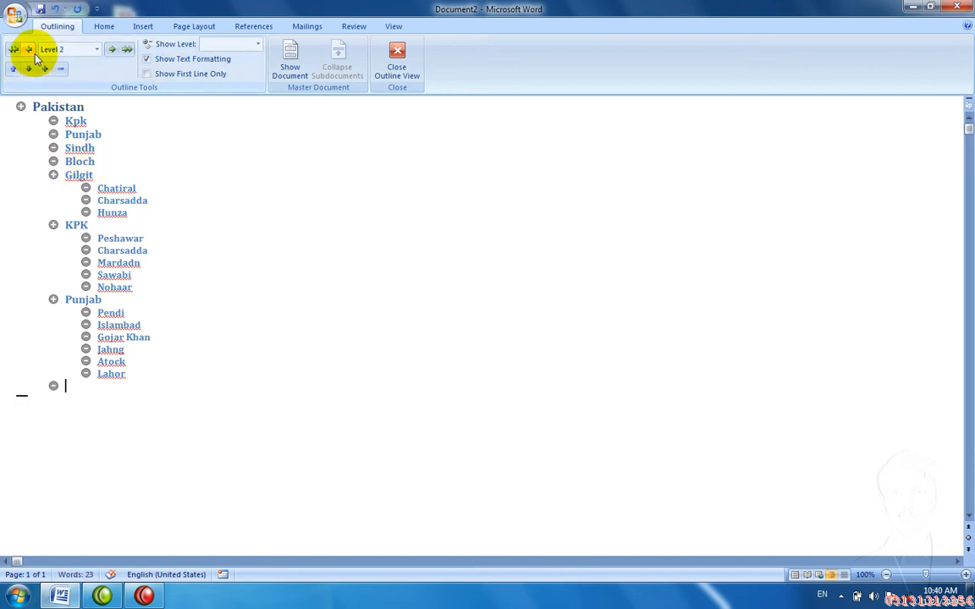
type("Sindh")
key("Return")
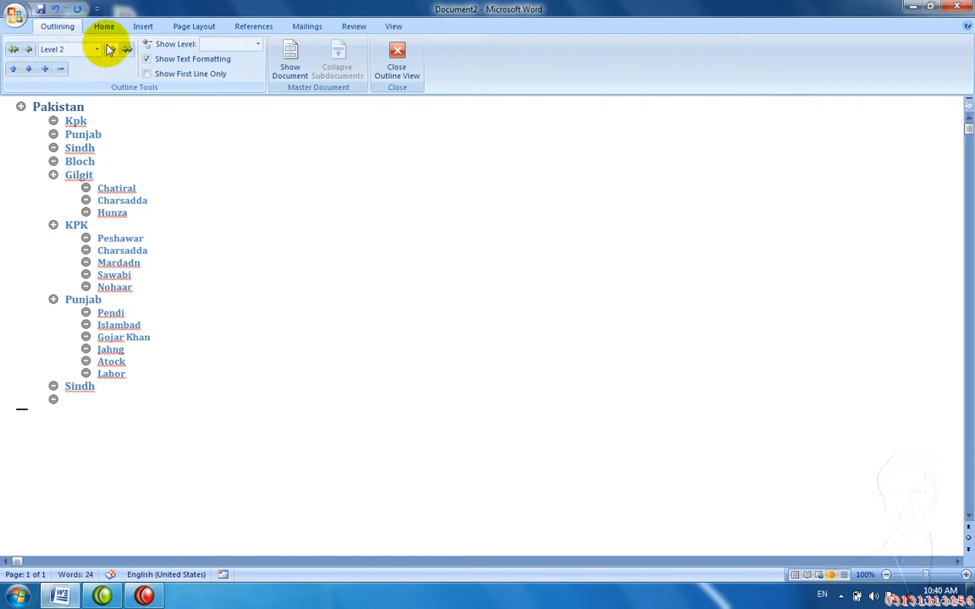
left_click(109, 49)
type("Karchi")
key("Return")
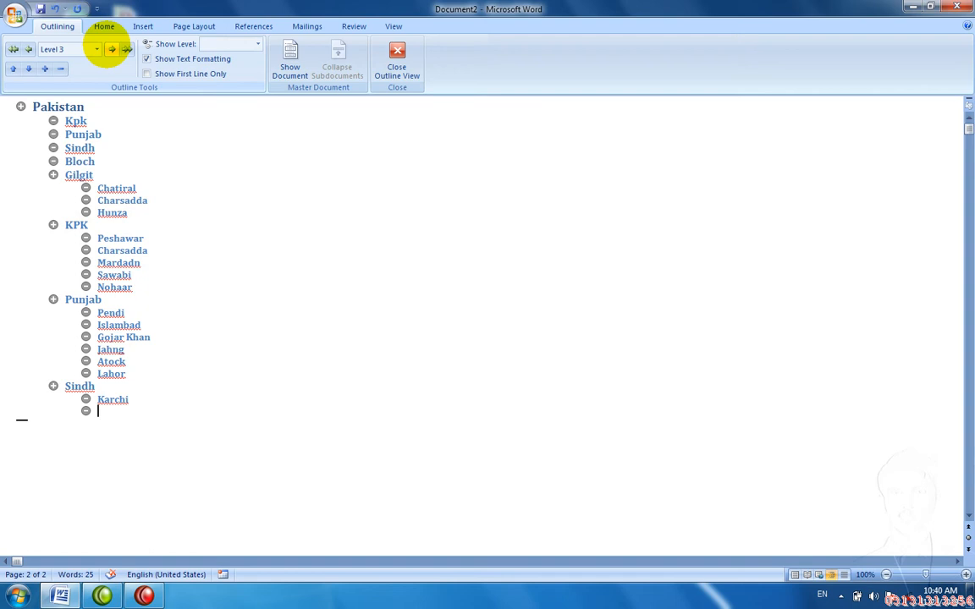
Step: Add Tarparker and Tando Allahyar under Sindh and remove the extra empty items
type("Tarparker")
key("Return")
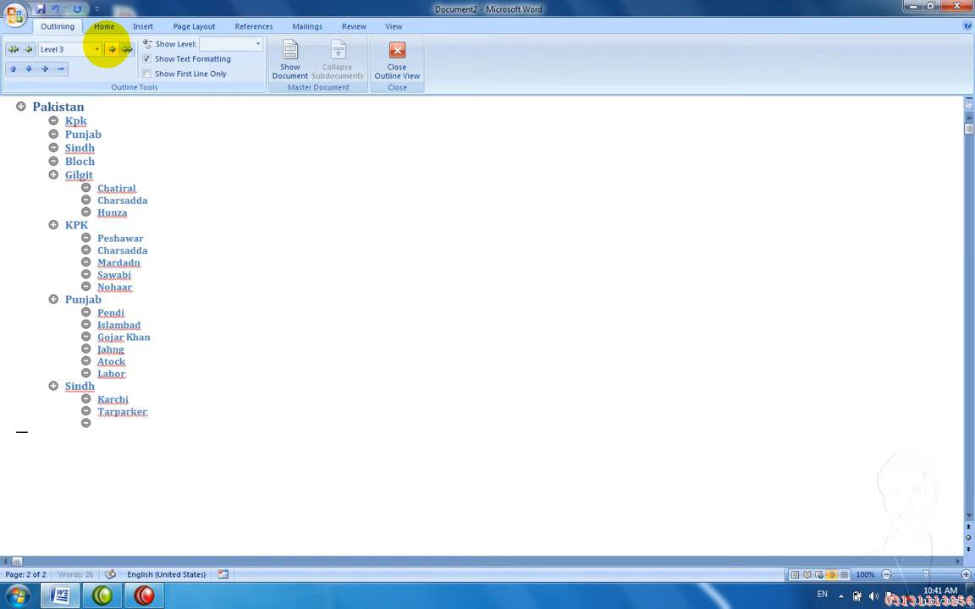
type("Tando Allahyar")
key("Return")
key("BackSpace")
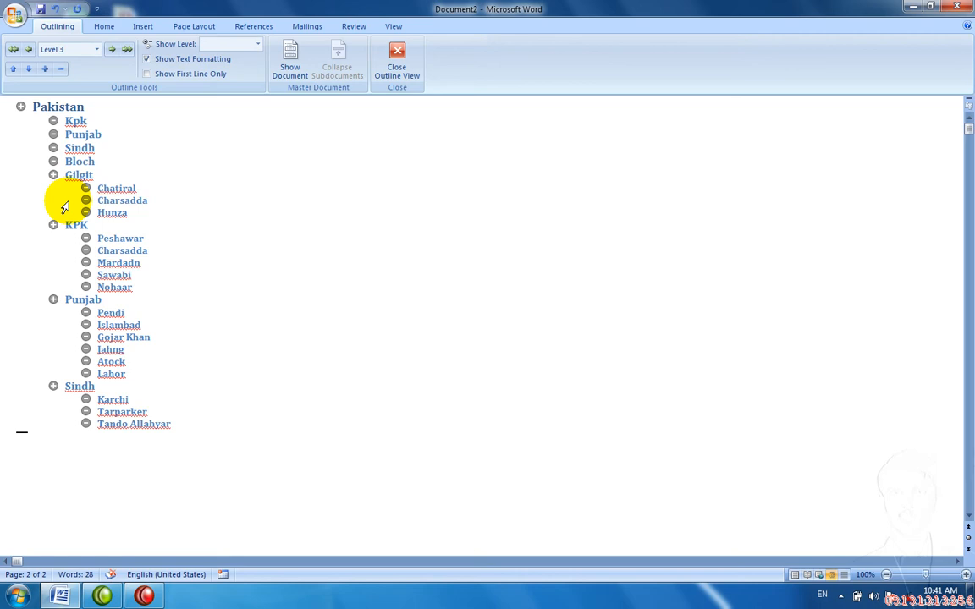
key("Return")
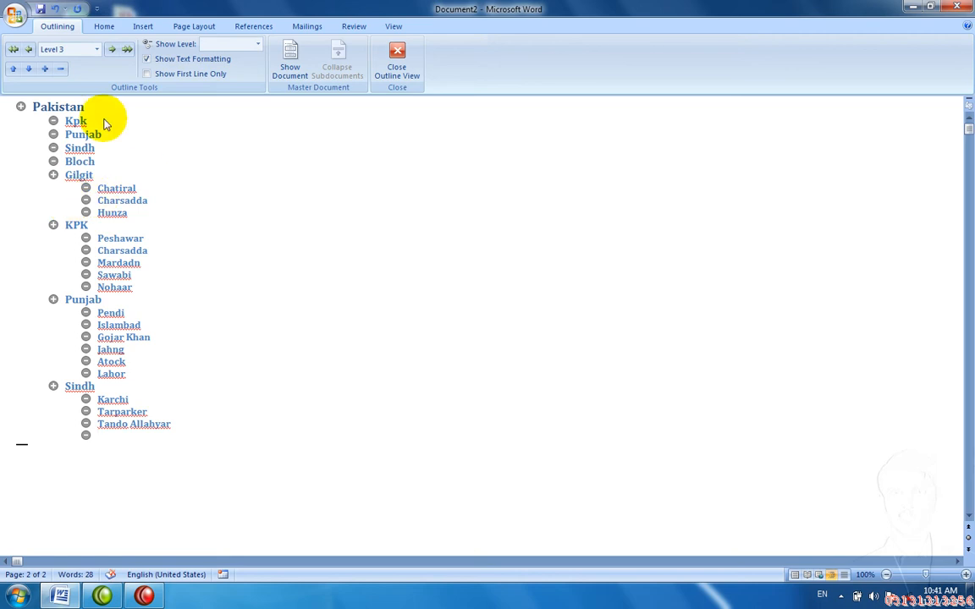
left_click(116, 53)
left_click(116, 54)
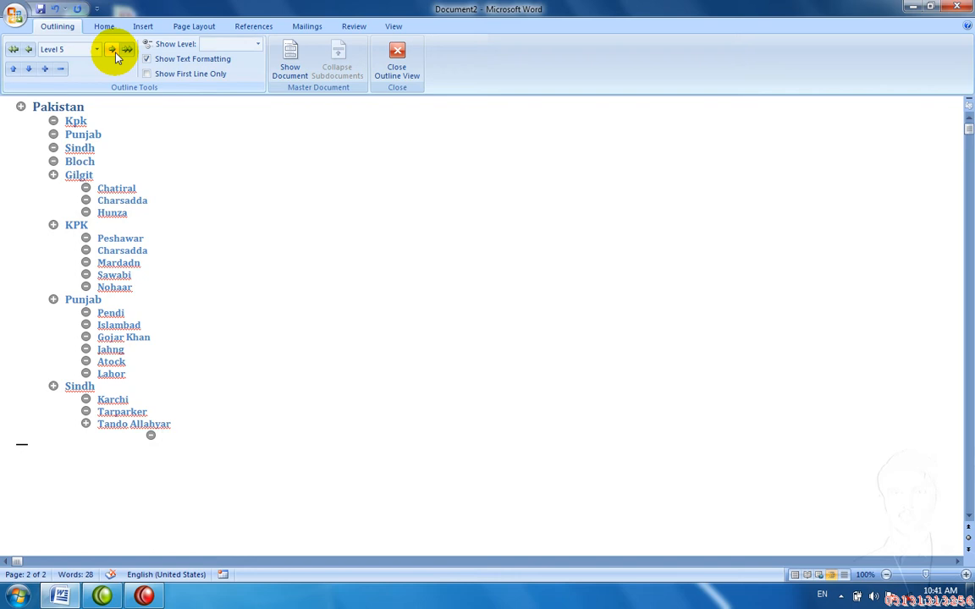
key("BackSpace")
key("BackSpace")
type("r")
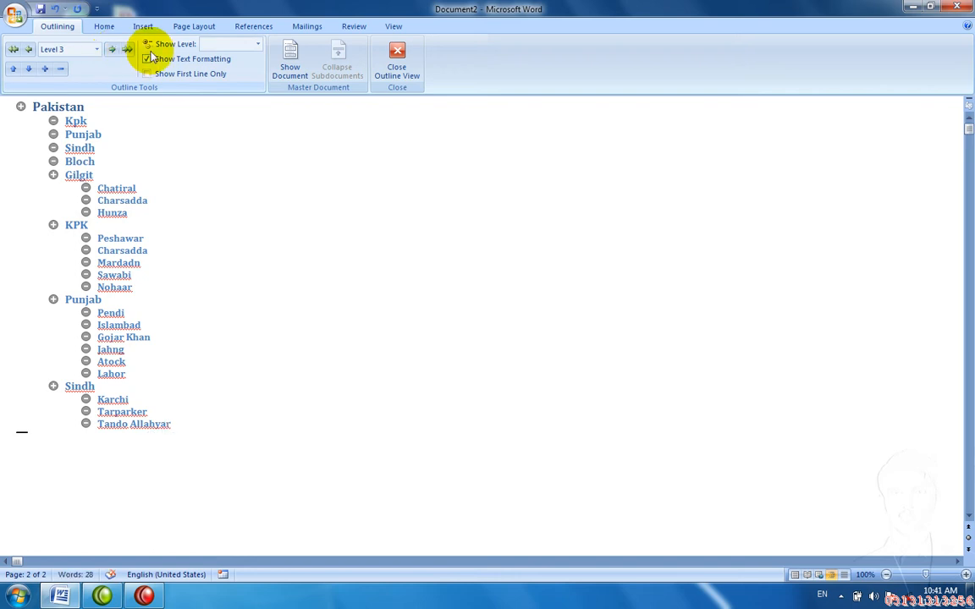
Step: Collapse the Pakistan outline to province level, then move Gilgit down below KPK
left_click(21, 107)
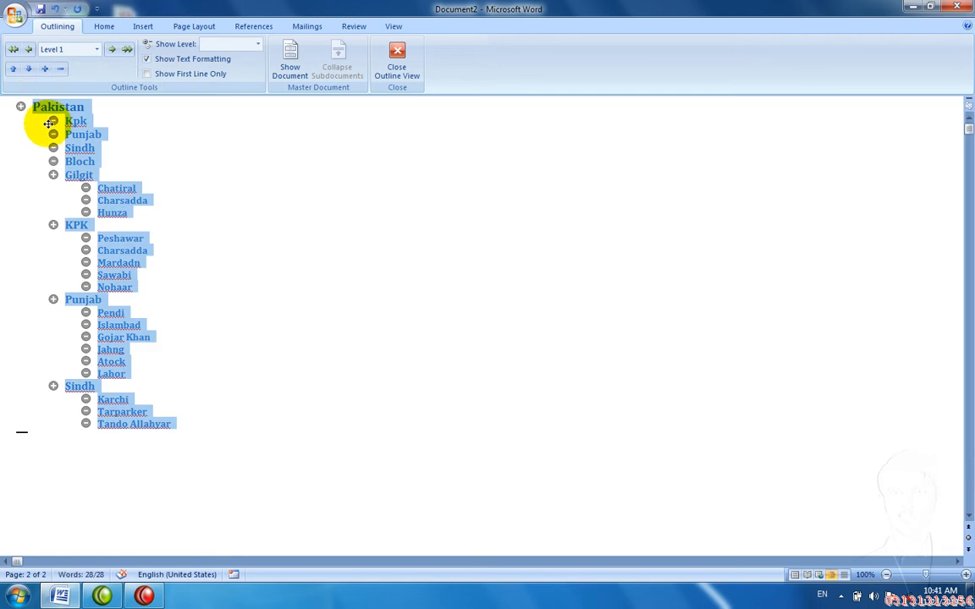
left_click(58, 73)
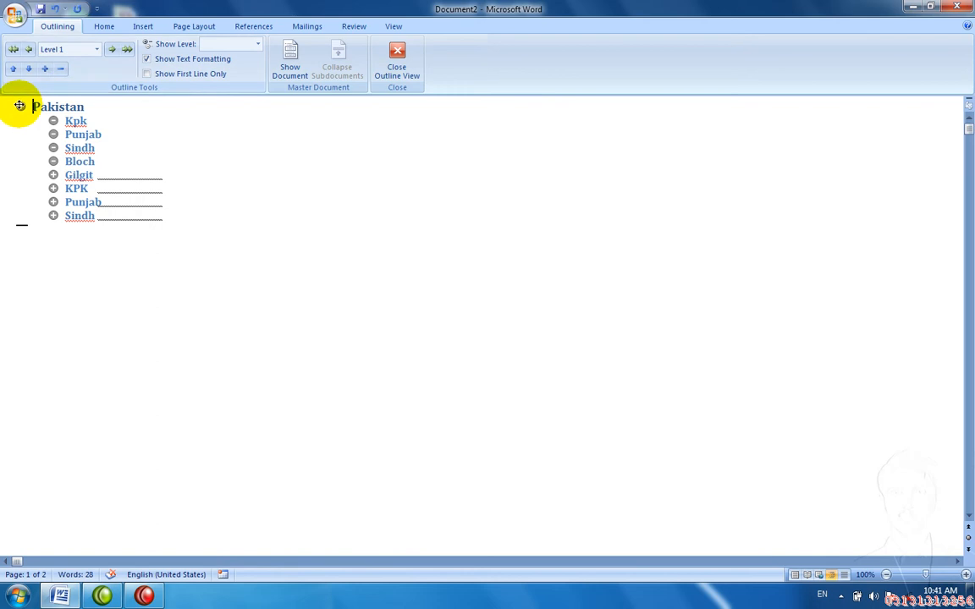
left_click(20, 107)
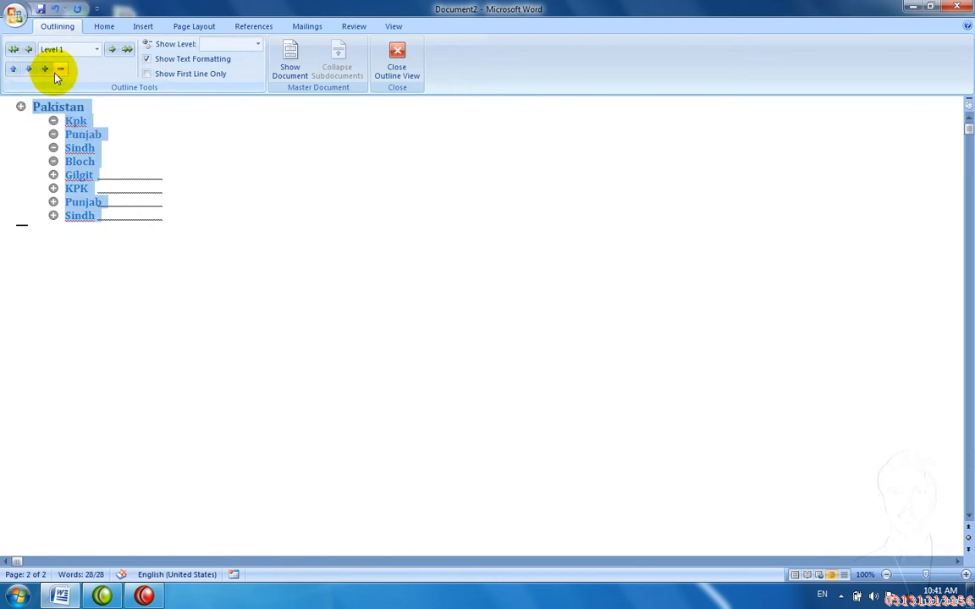
left_click(32, 71)
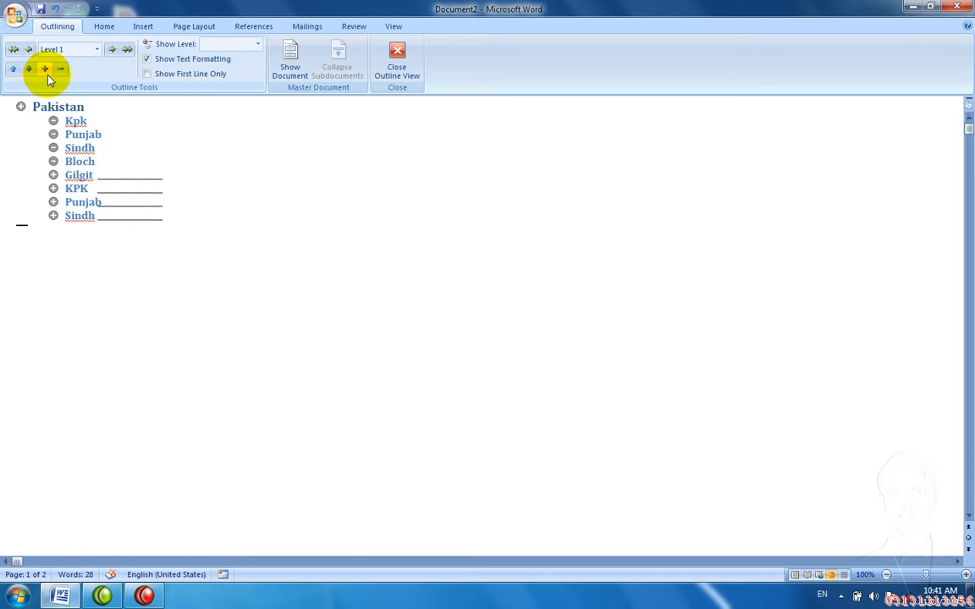
left_click(66, 175)
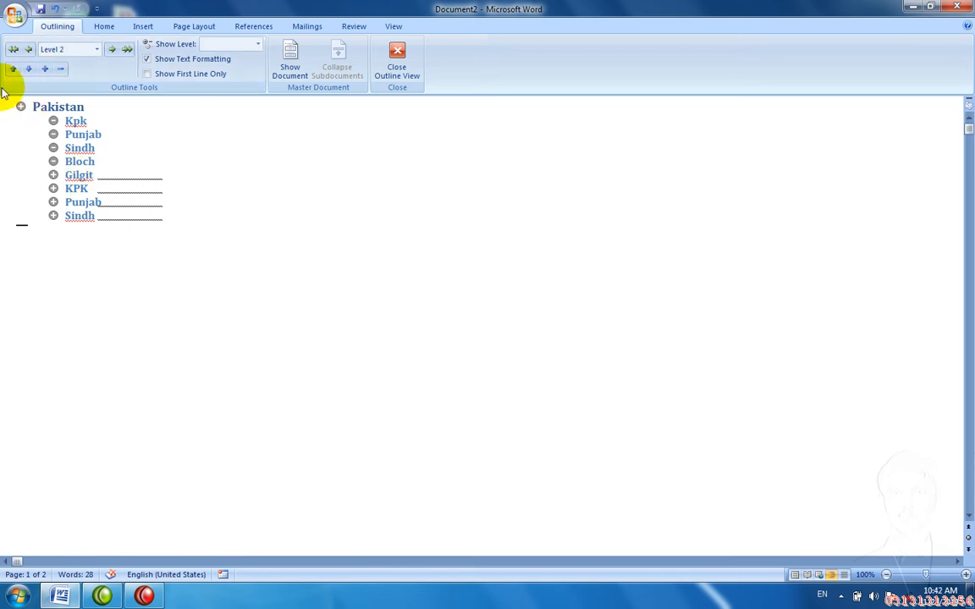
left_click(30, 72)
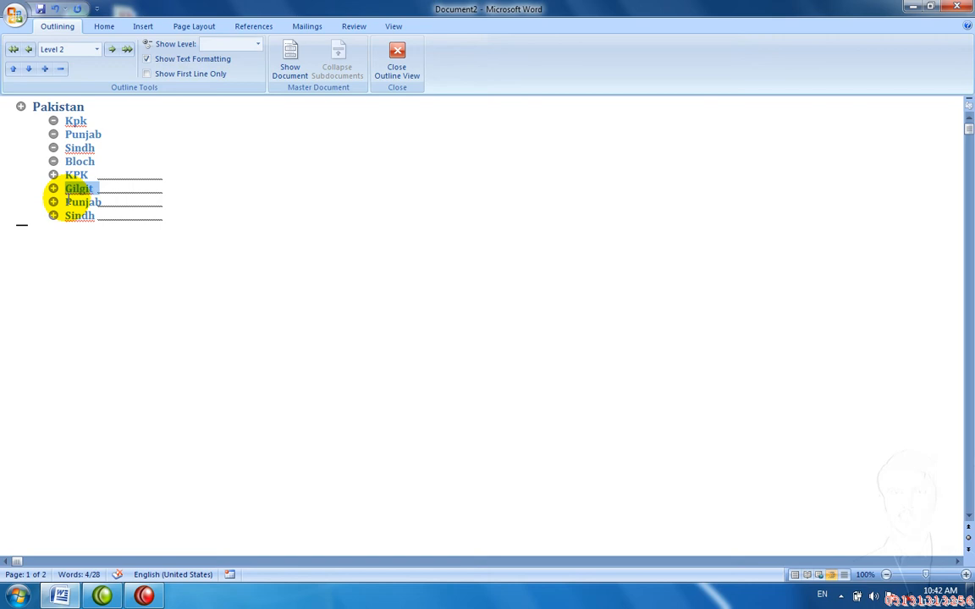
Step: Move Gilgit down to the last province line and Punjab up above KPK
left_click(28, 69)
left_click(28, 70)
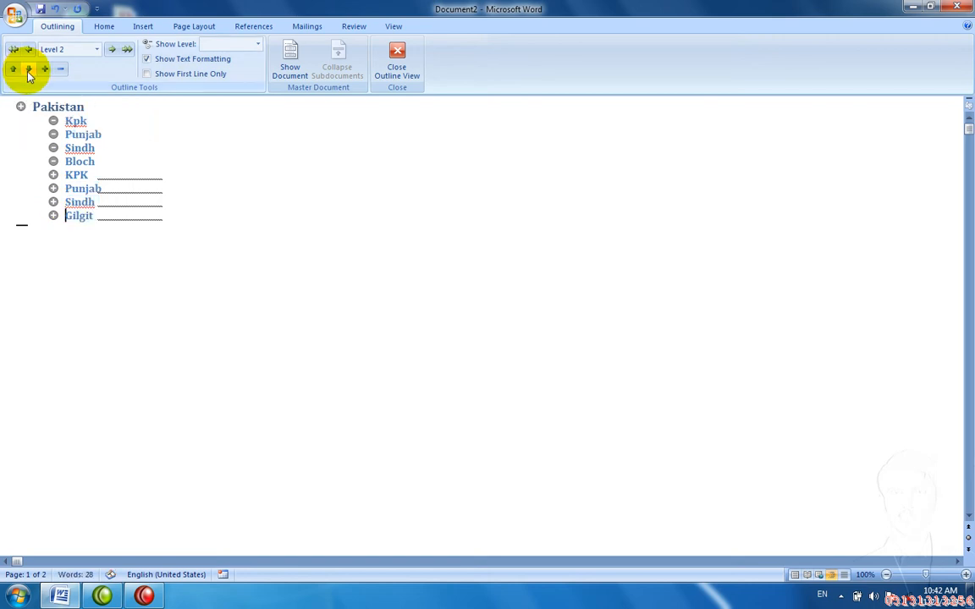
left_click(71, 208)
left_click(71, 203)
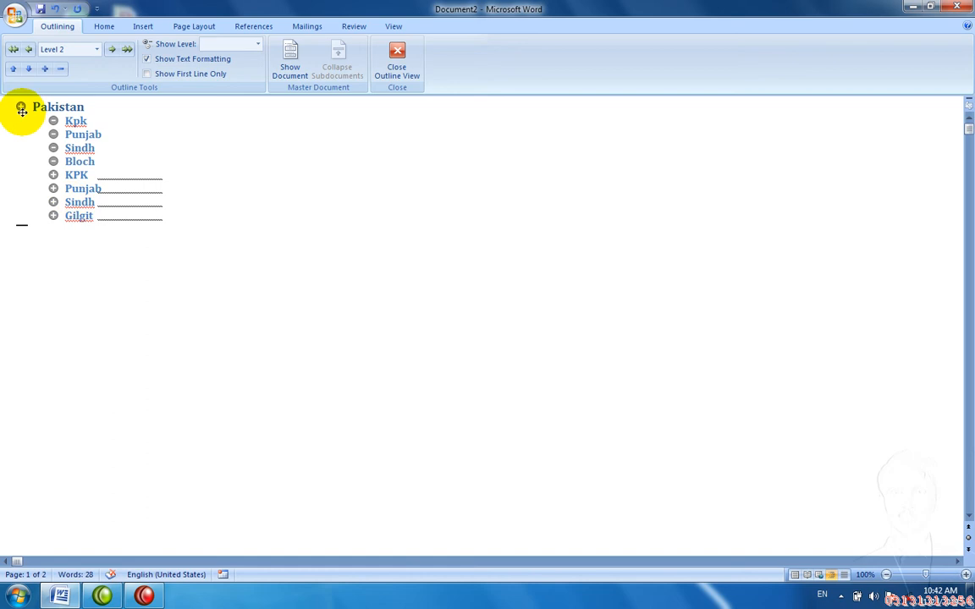
left_click(78, 189)
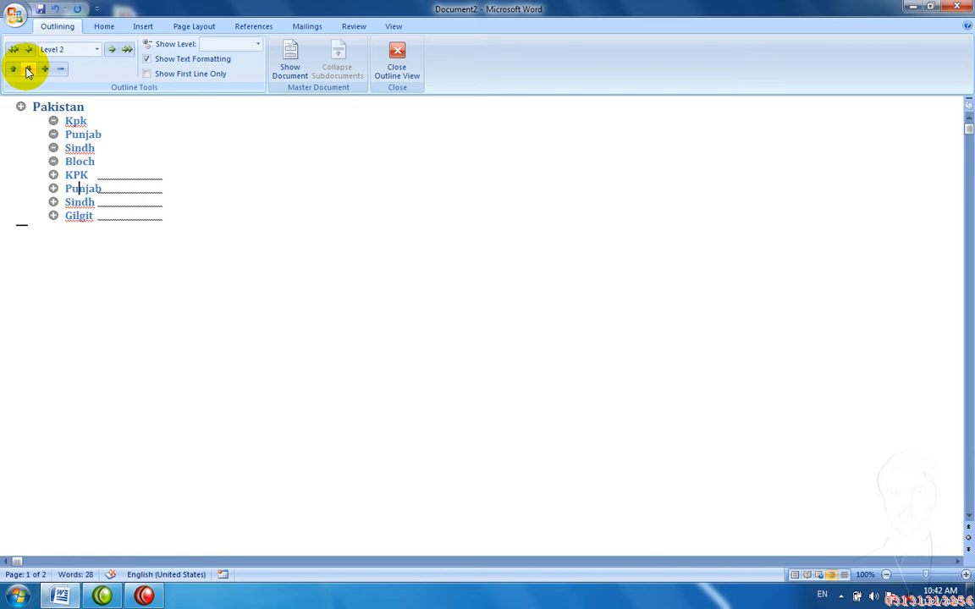
left_click(16, 71)
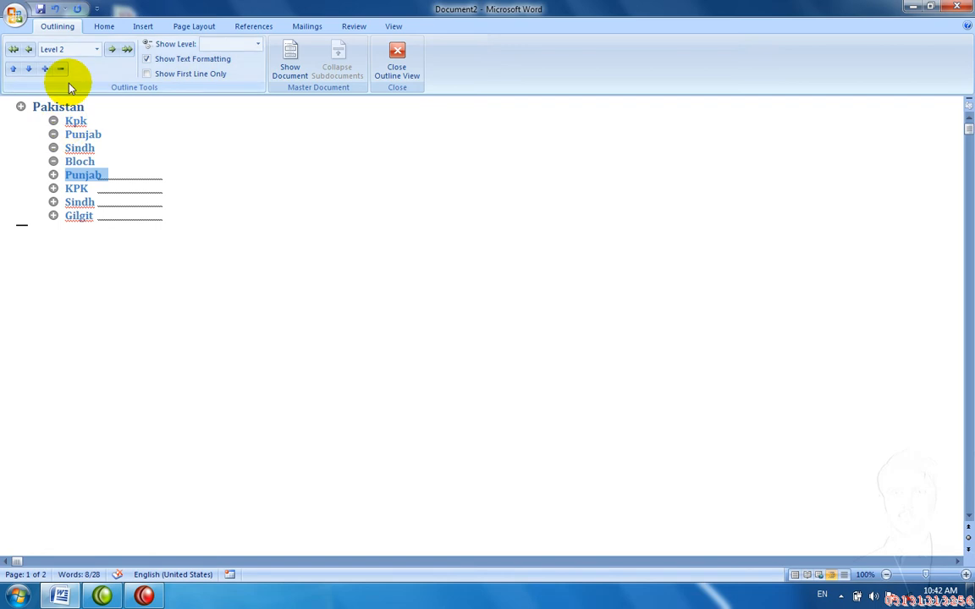
Step: Select Pakistan and expand the outline to show every city, including KPK's five
left_click(21, 107)
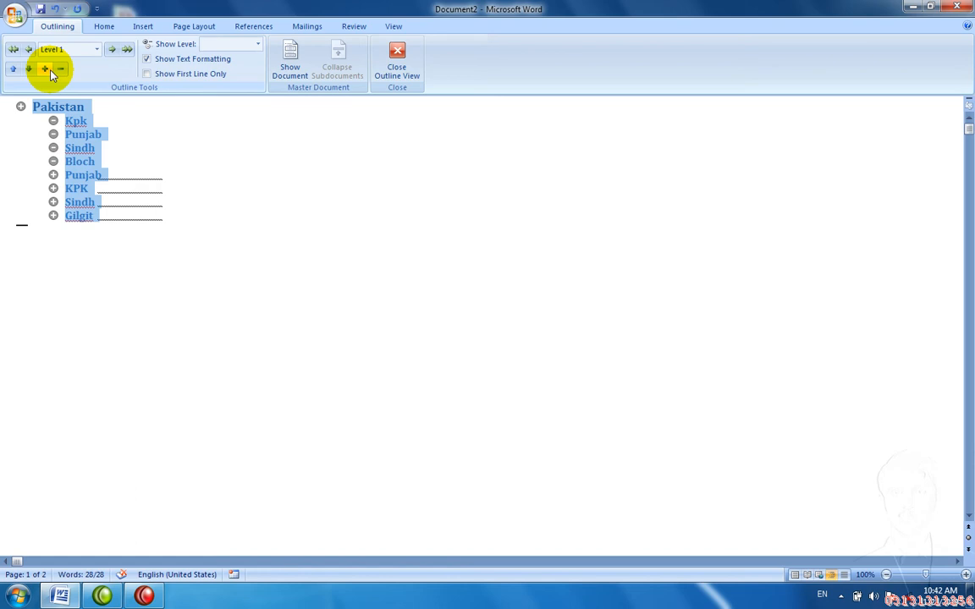
left_click(45, 69)
left_click(56, 68)
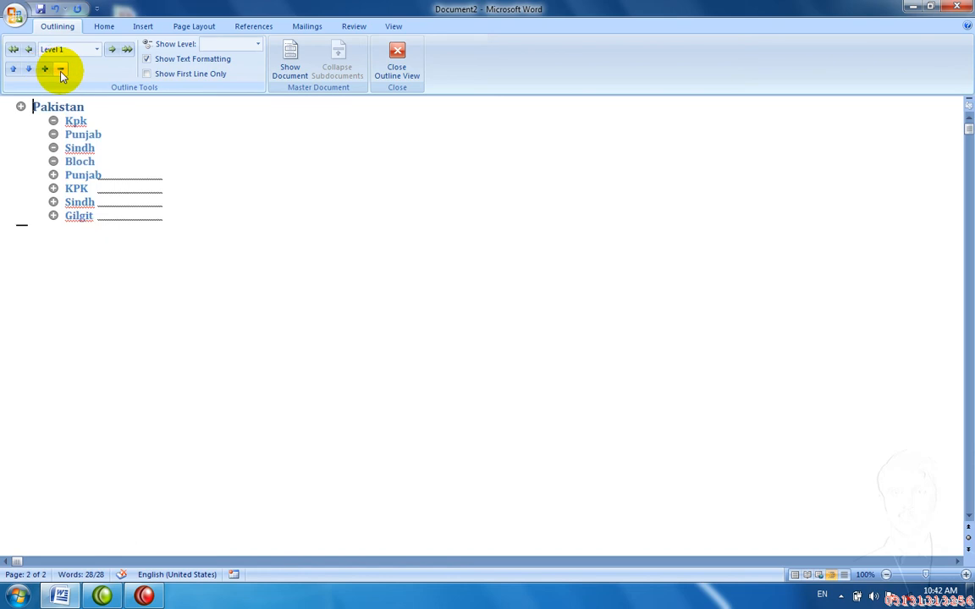
left_click(45, 68)
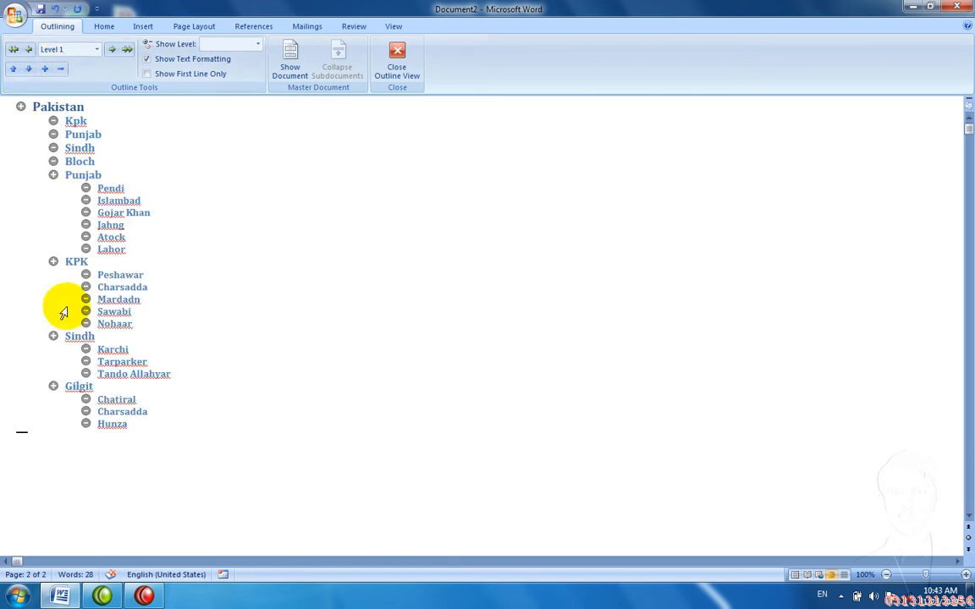
left_click(53, 261)
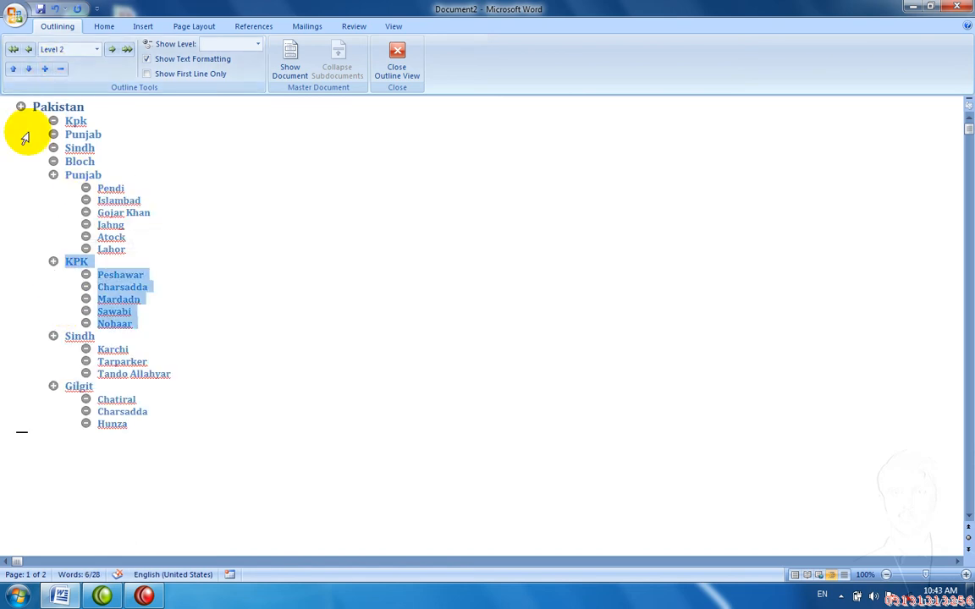
left_click(60, 70)
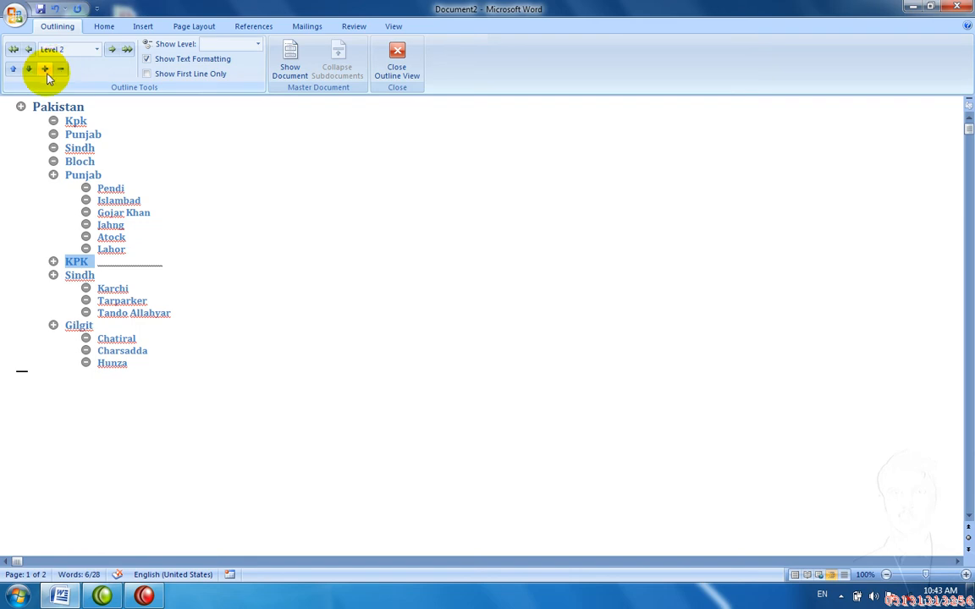
left_click(46, 69)
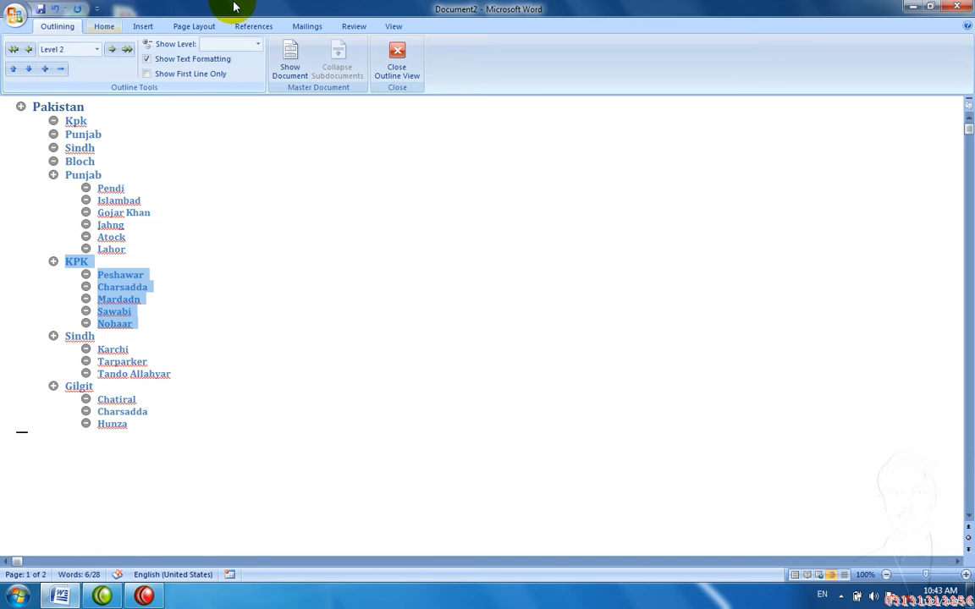
Step: Close Outline View and select the Pakistan heading in Print Layout for bulleting
left_click(398, 68)
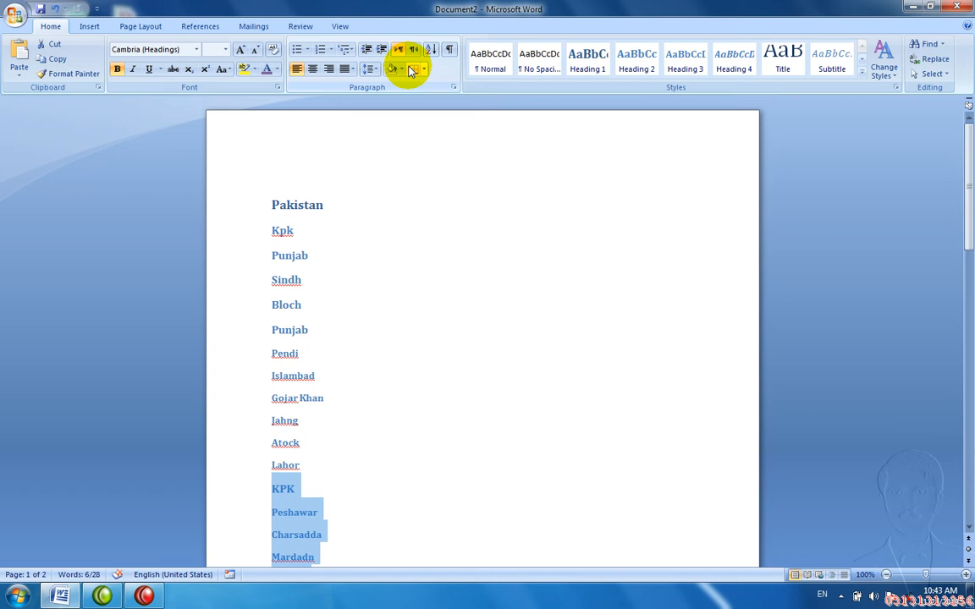
left_click(359, 255)
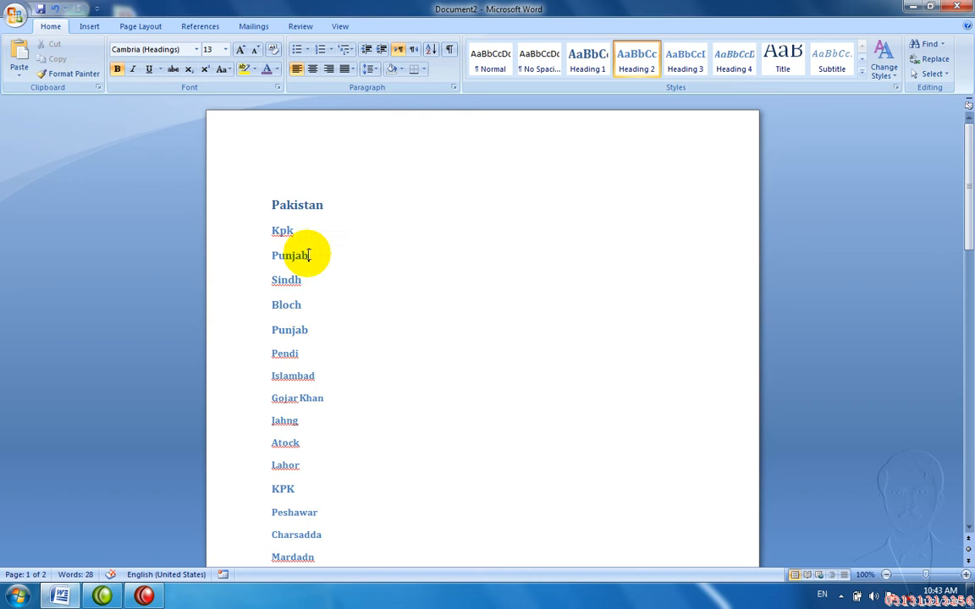
left_click_drag(327, 327, 275, 230)
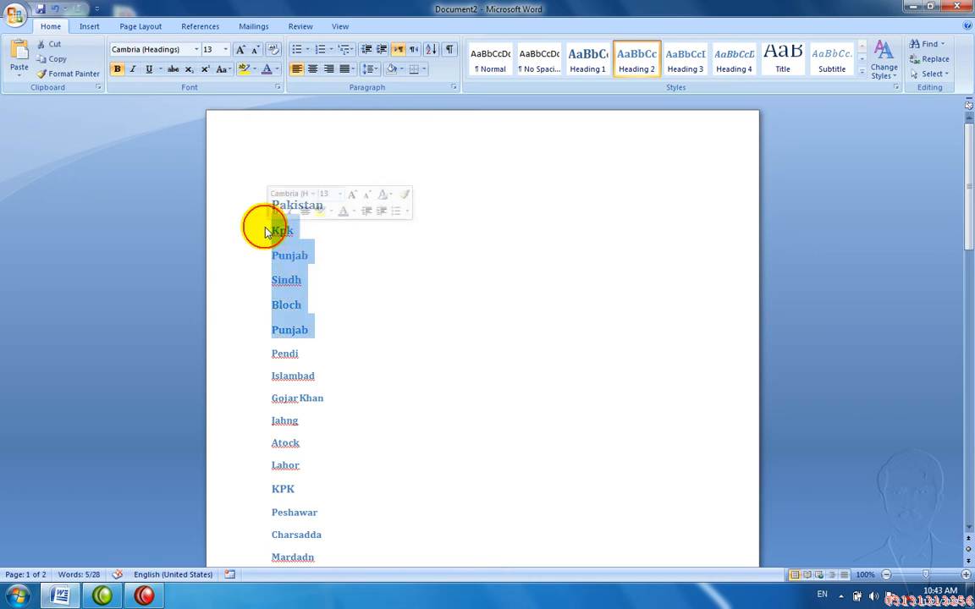
left_click(265, 231)
left_click(276, 207)
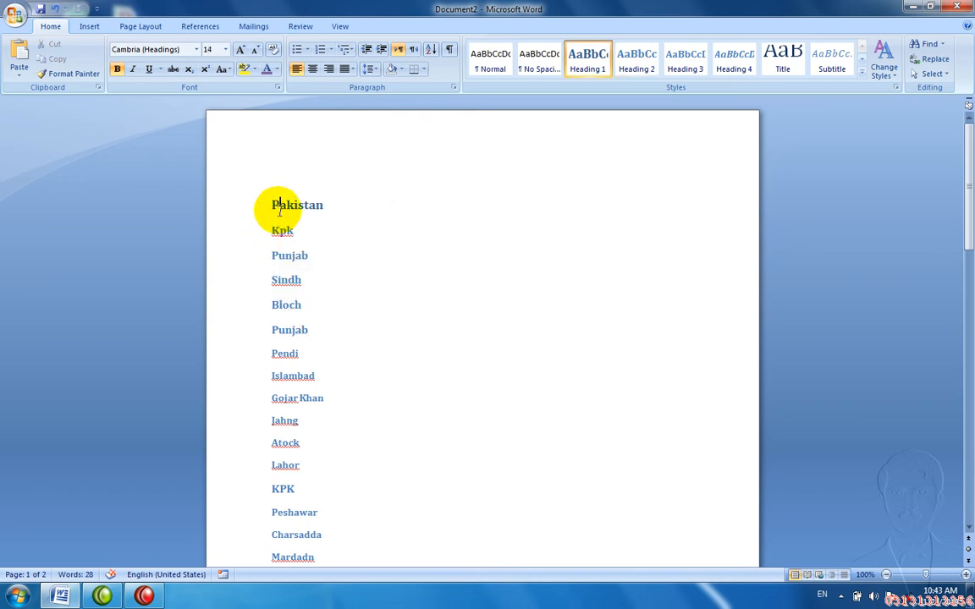
left_click_drag(322, 207, 272, 201)
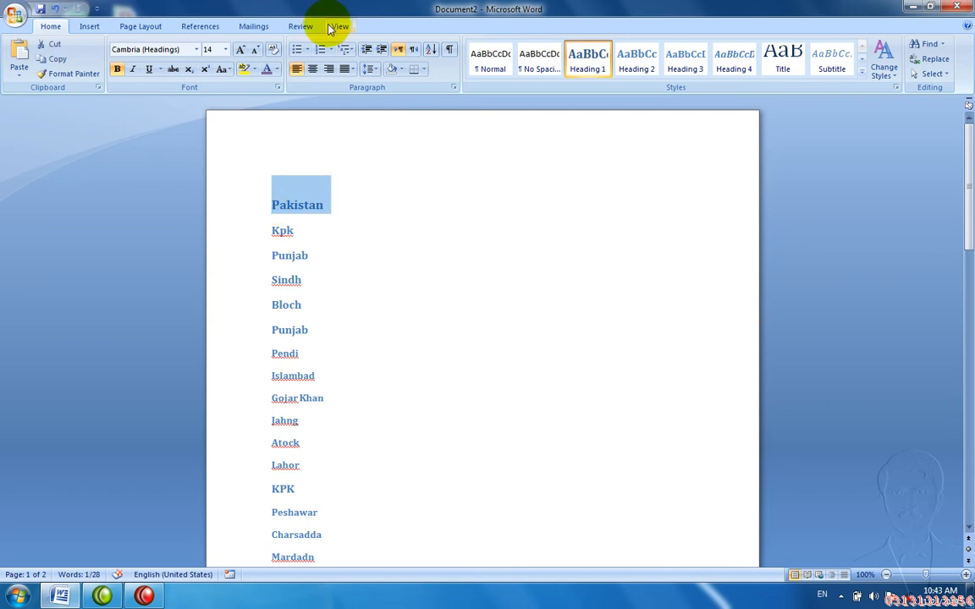
left_click(306, 50)
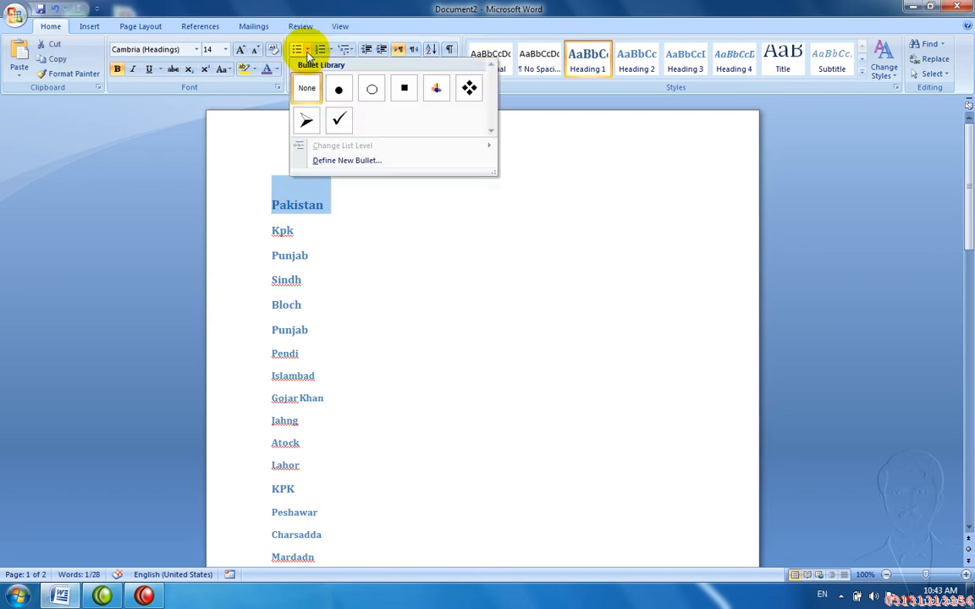
Step: Give Pakistan a solid dot bullet and indent the Kpk line
left_click(339, 90)
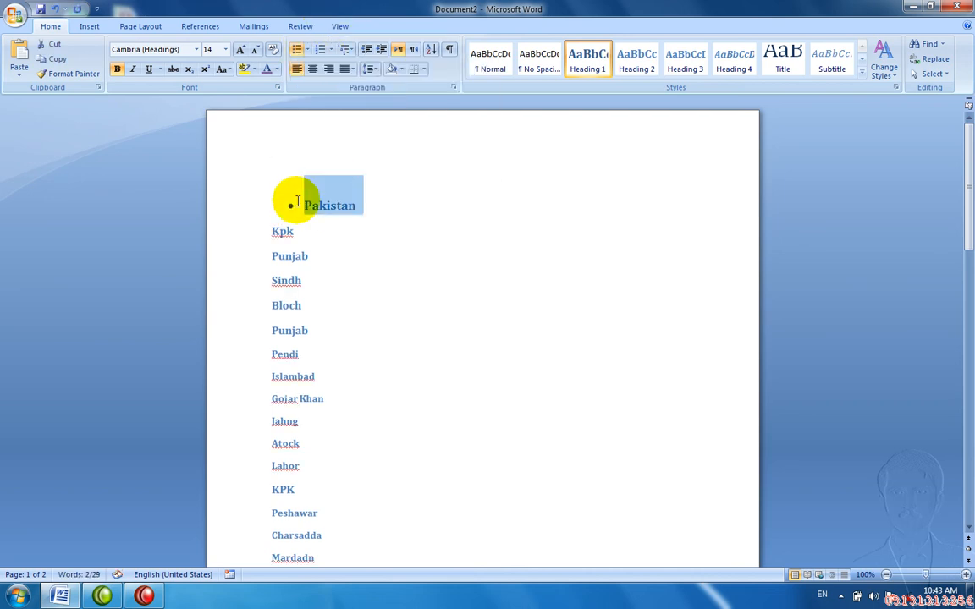
left_click(272, 231)
key("Tab")
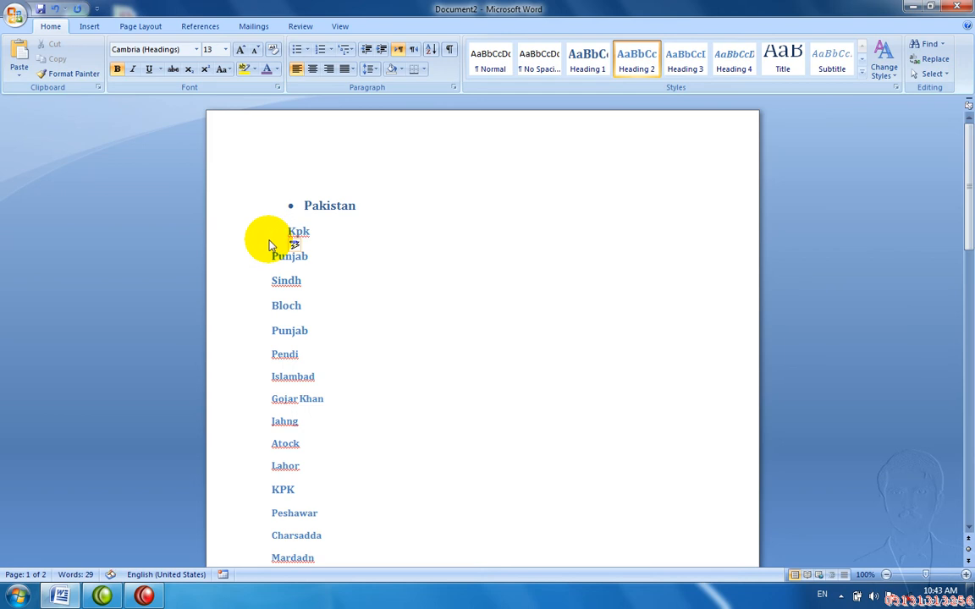
key("Tab")
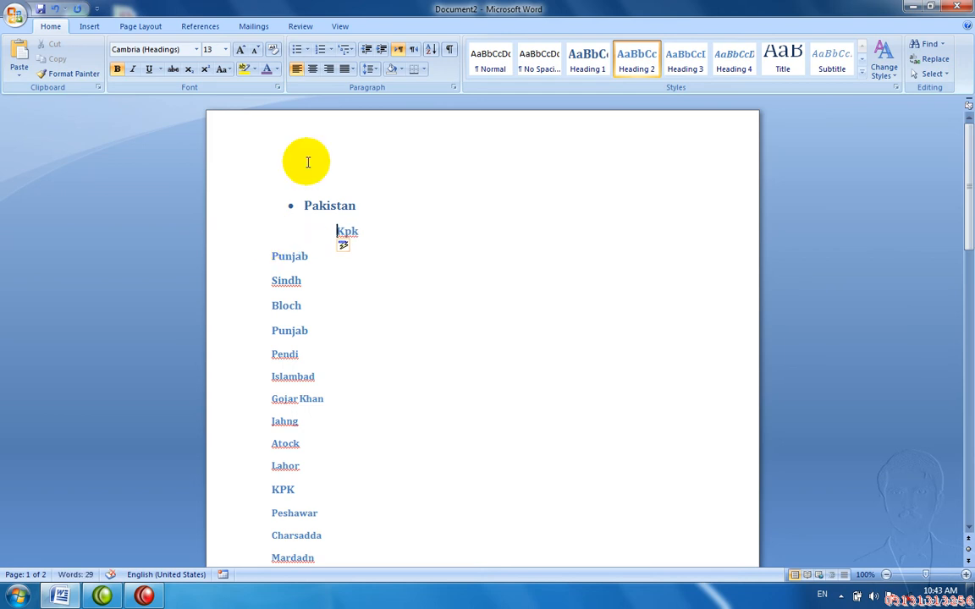
Step: Give Kpk a dot bullet and demote it to a second-level hollow-circle sub-bullet
left_click(306, 50)
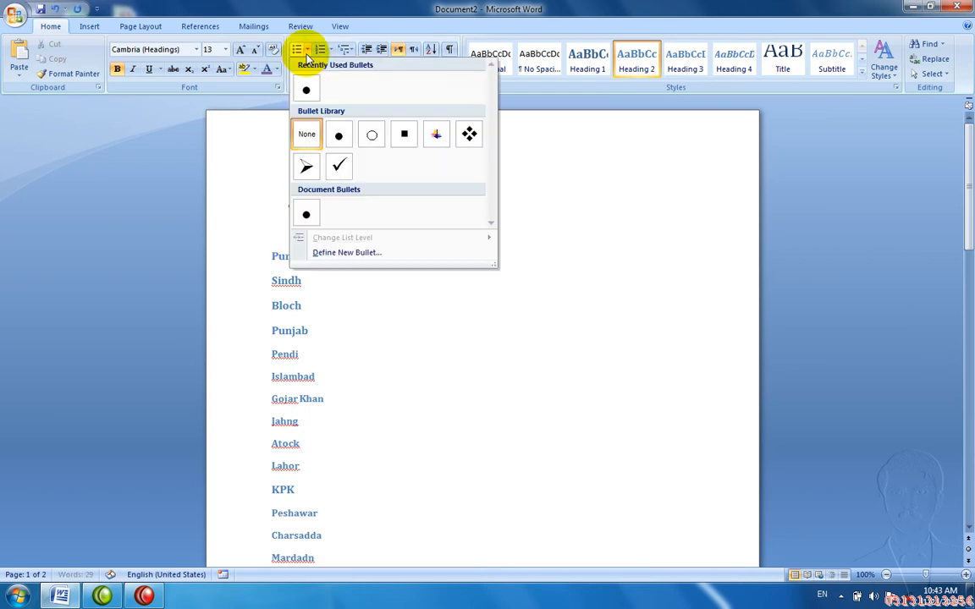
left_click(339, 135)
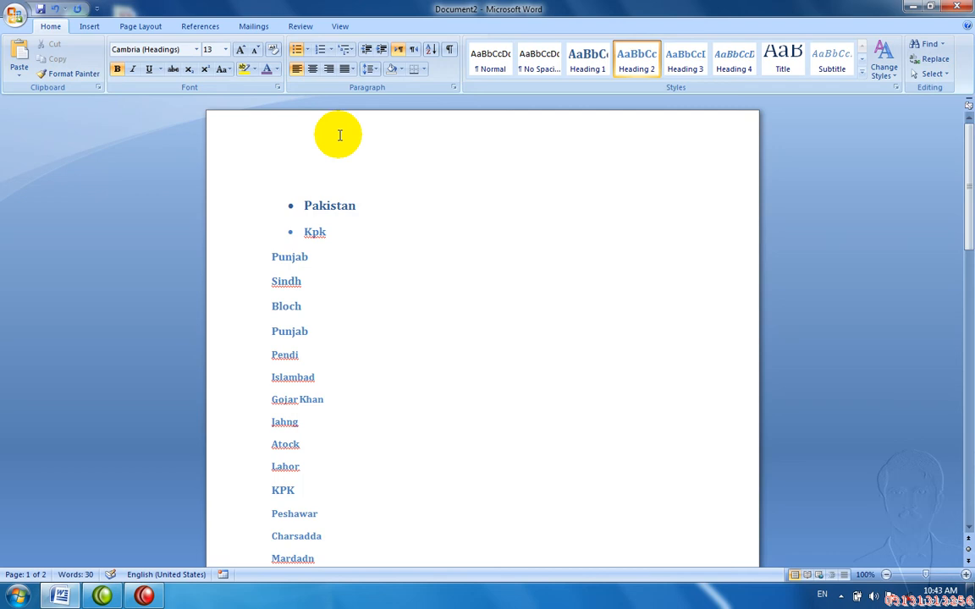
key("Tab")
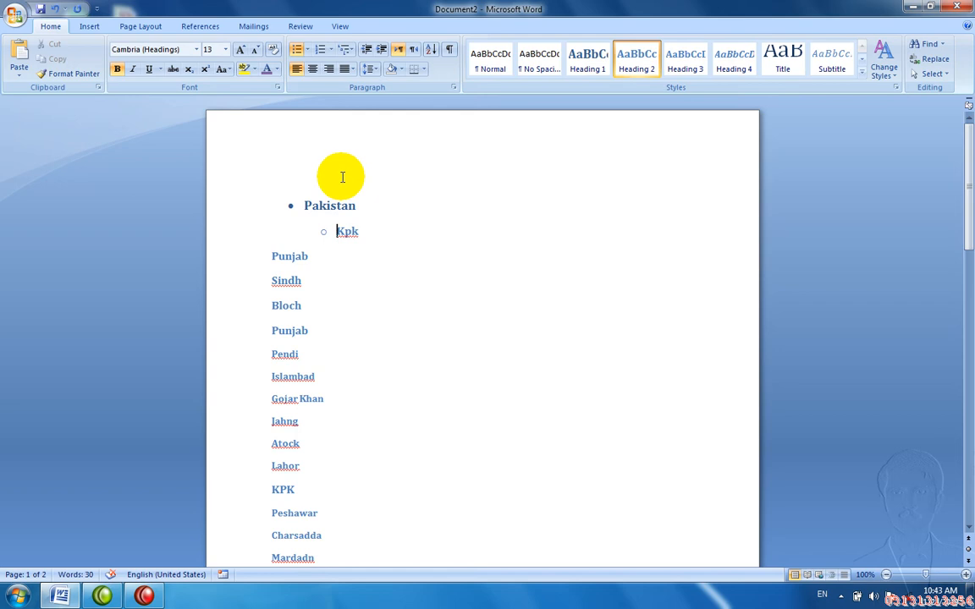
left_click(338, 24)
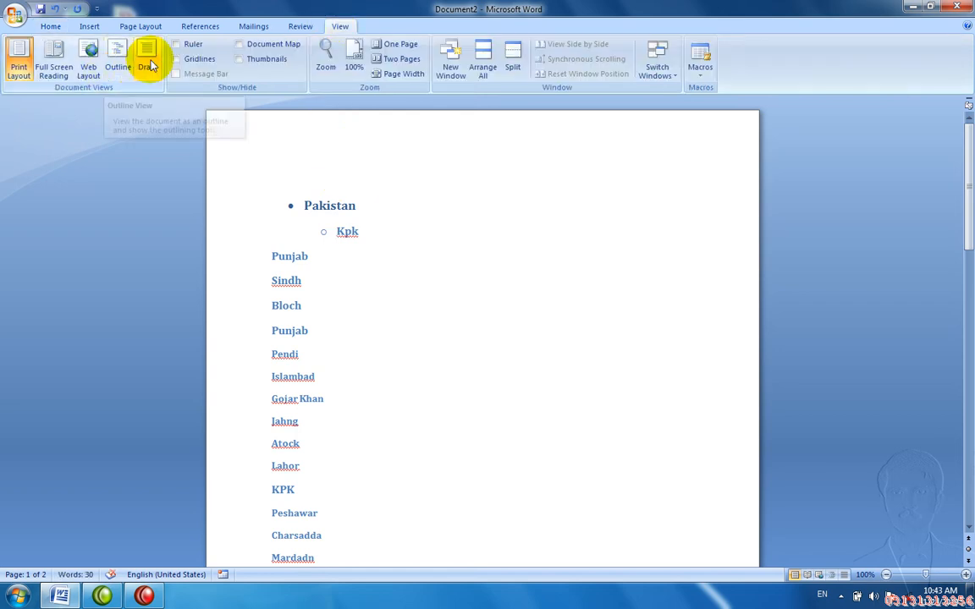
Step: Switch to Draft view, back to Print Layout, then close Document2 to get the save prompt
left_click(147, 63)
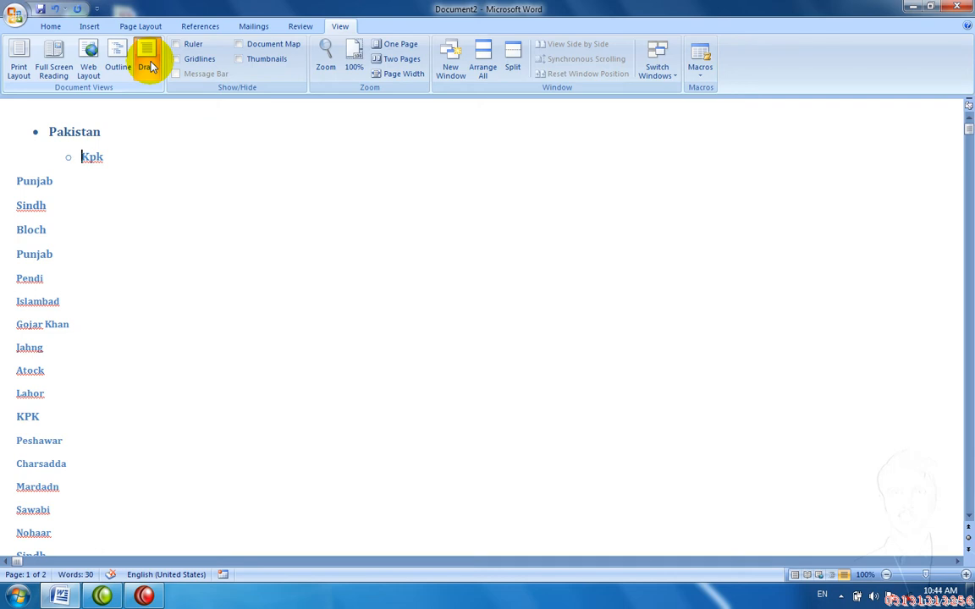
right_click(14, 64)
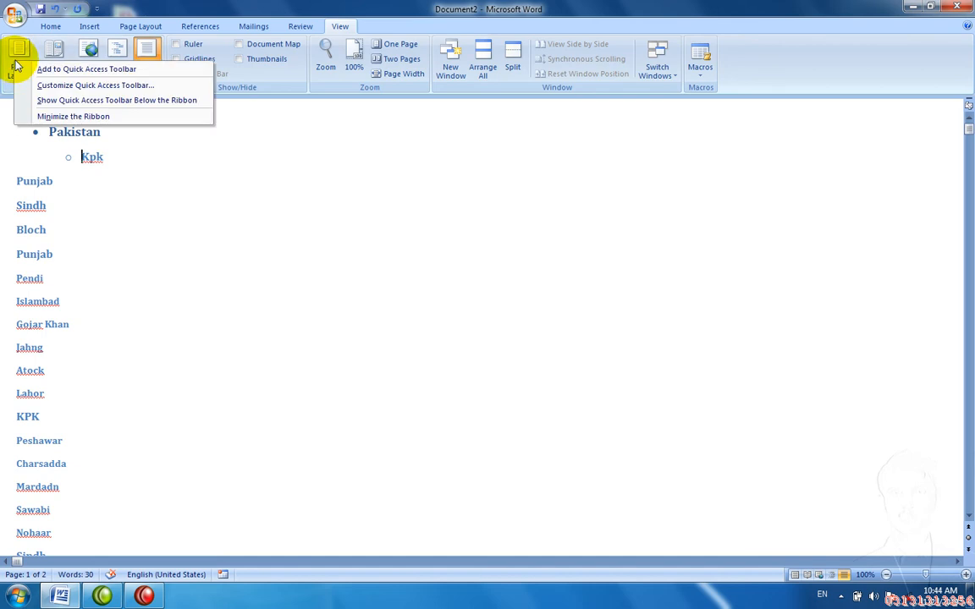
left_click(16, 62)
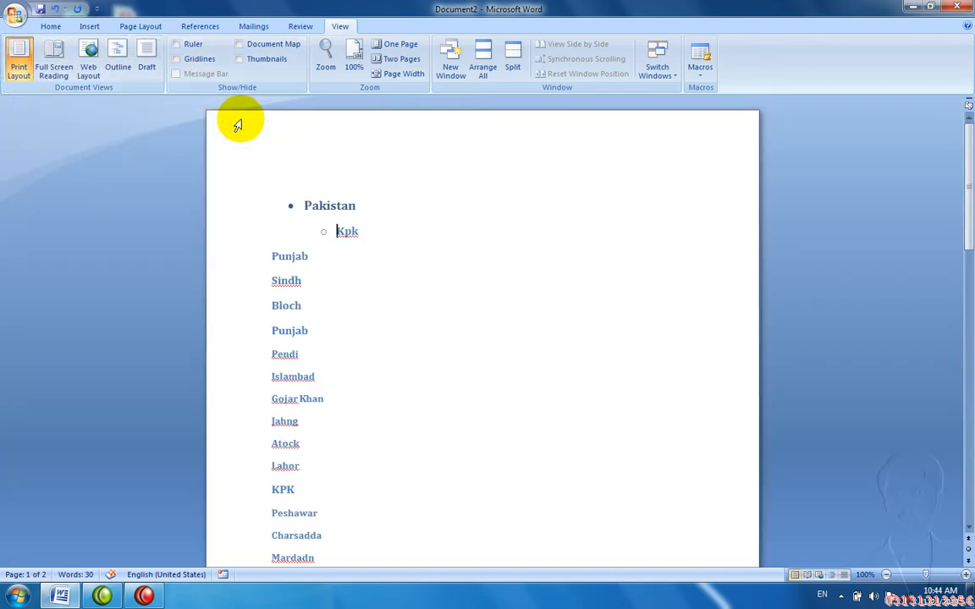
key("alt+F4")
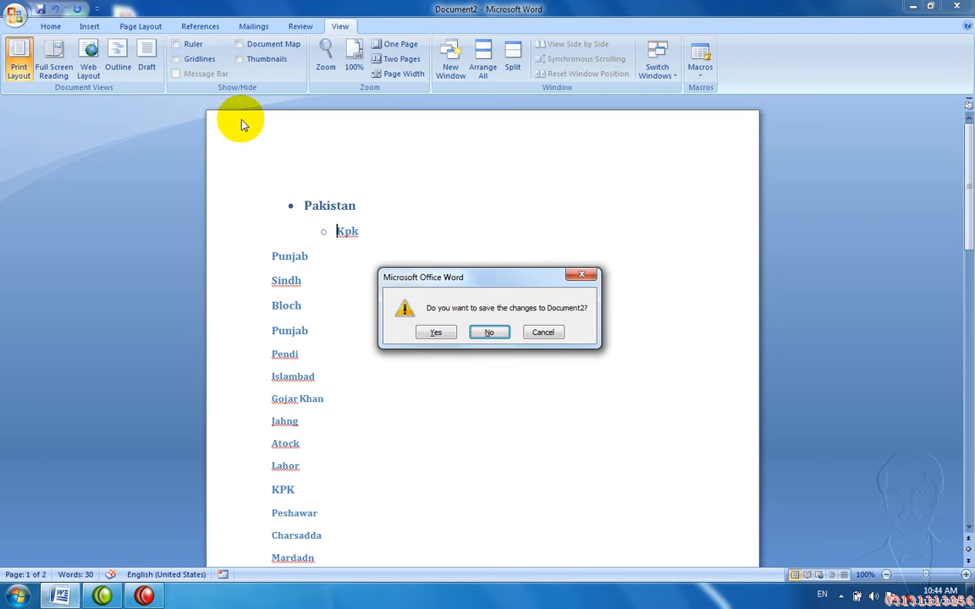
Step: Discard Document2's changes, start a new document and generate sample paragraphs with =rand()
key("n")
key("ctrl+n")
type("=rand()")
key("Return")
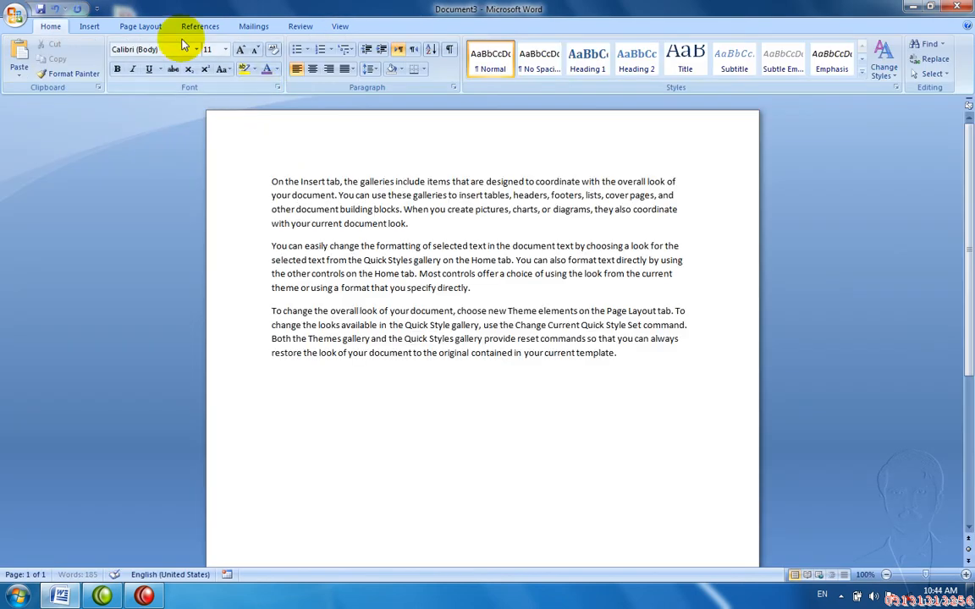
left_click(339, 27)
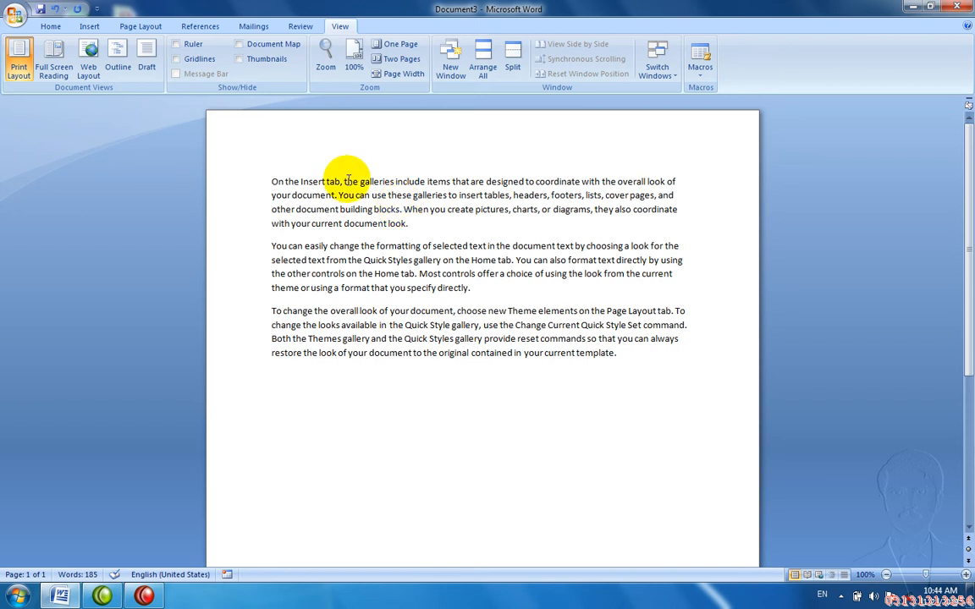
Step: Open the Page Layout Margins gallery and dismiss it without changing the margins
left_click(140, 27)
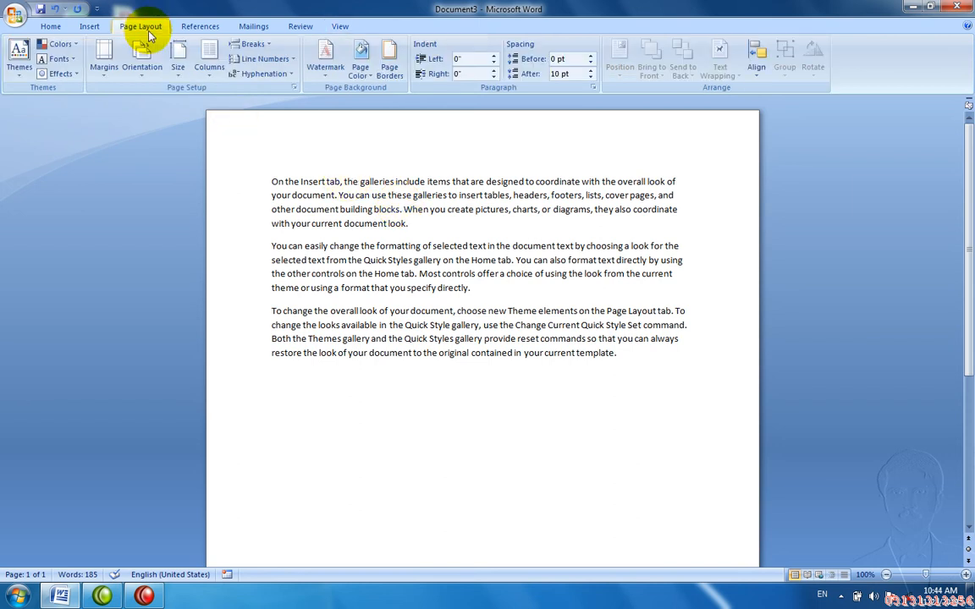
left_click(110, 68)
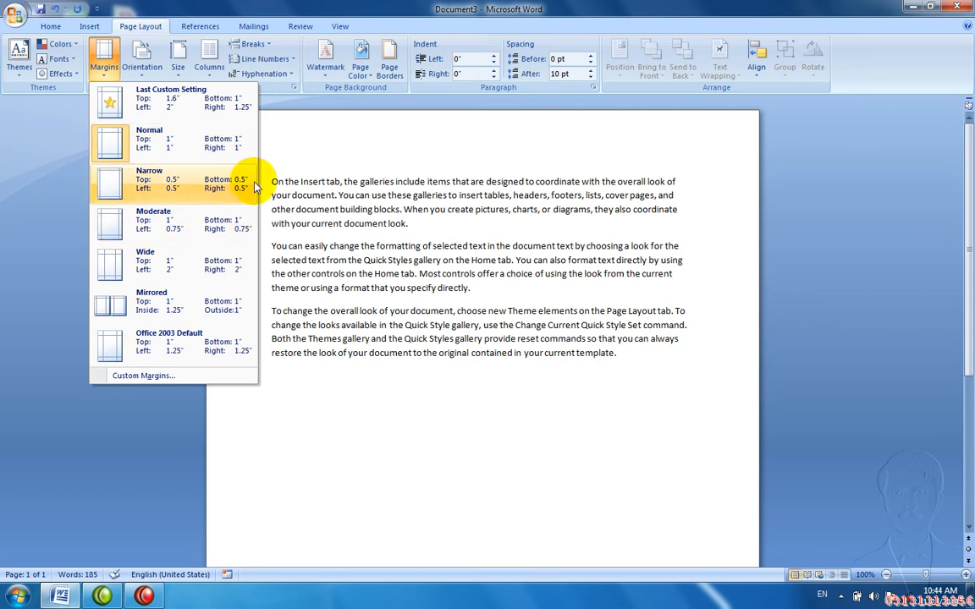
left_click(294, 201)
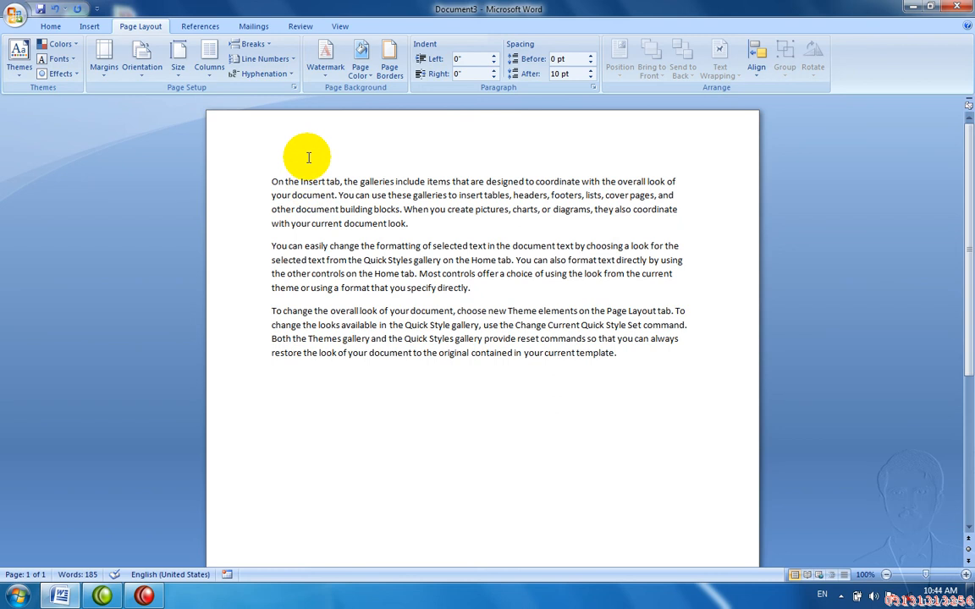
left_click_drag(327, 120, 357, 113)
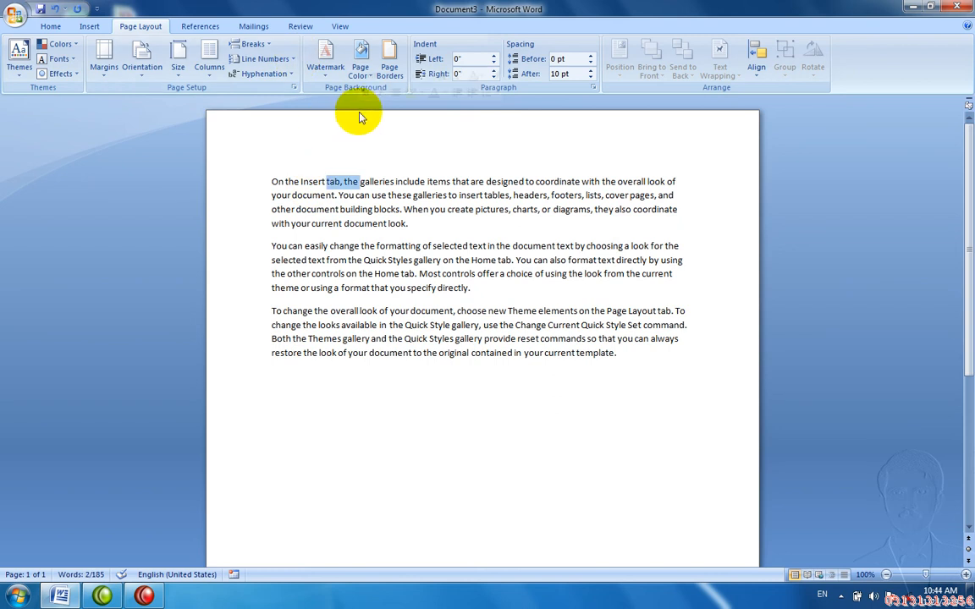
left_click(344, 119)
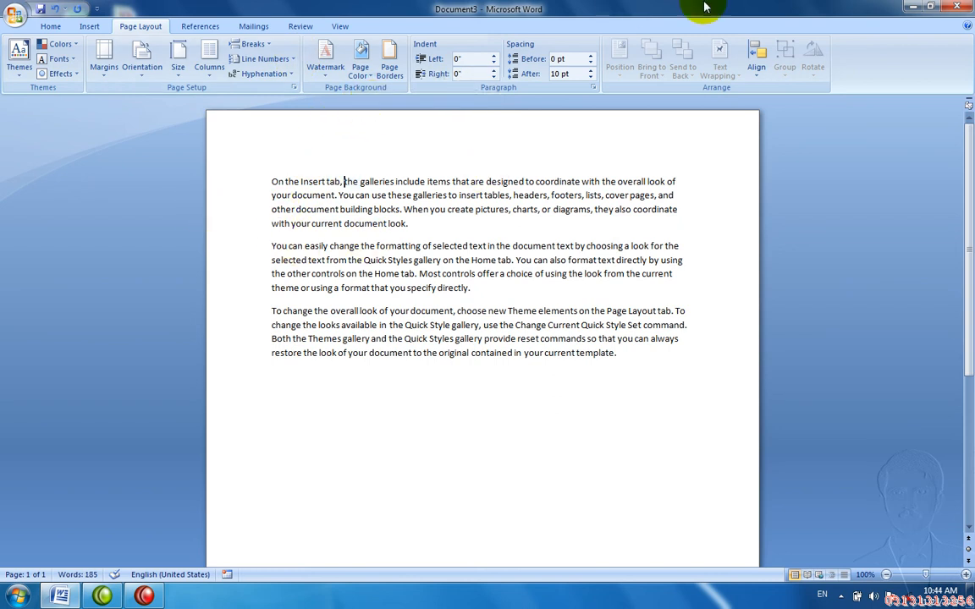
Step: Turn on the Ruler and drag the indent marker to indent the first paragraph
left_click(341, 25)
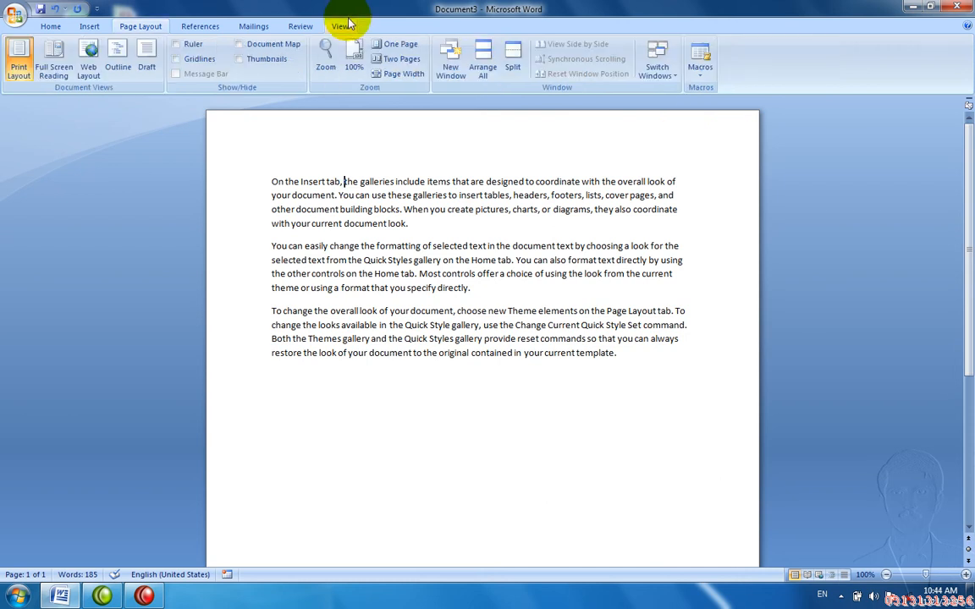
left_click(179, 47)
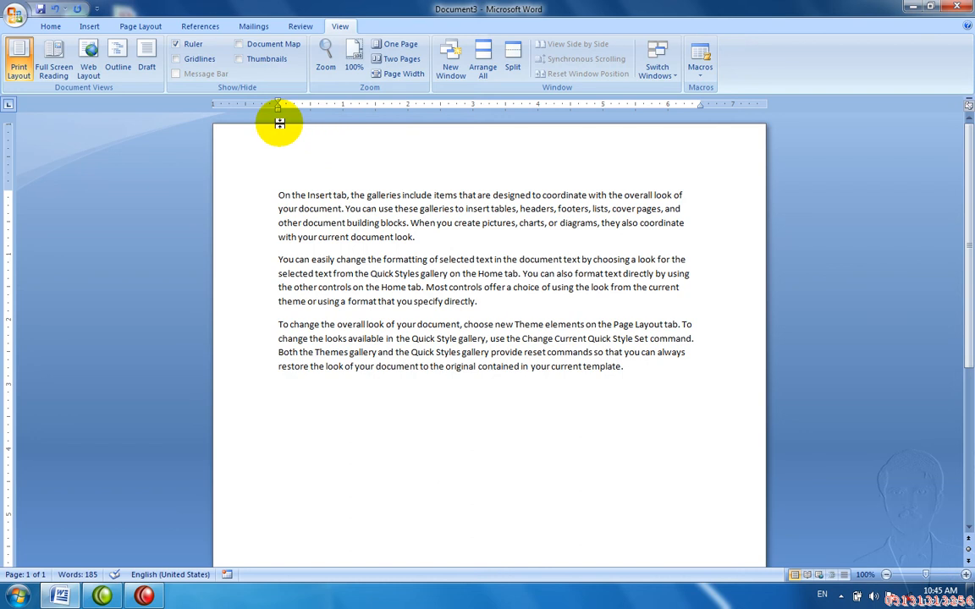
left_click_drag(278, 109, 342, 124)
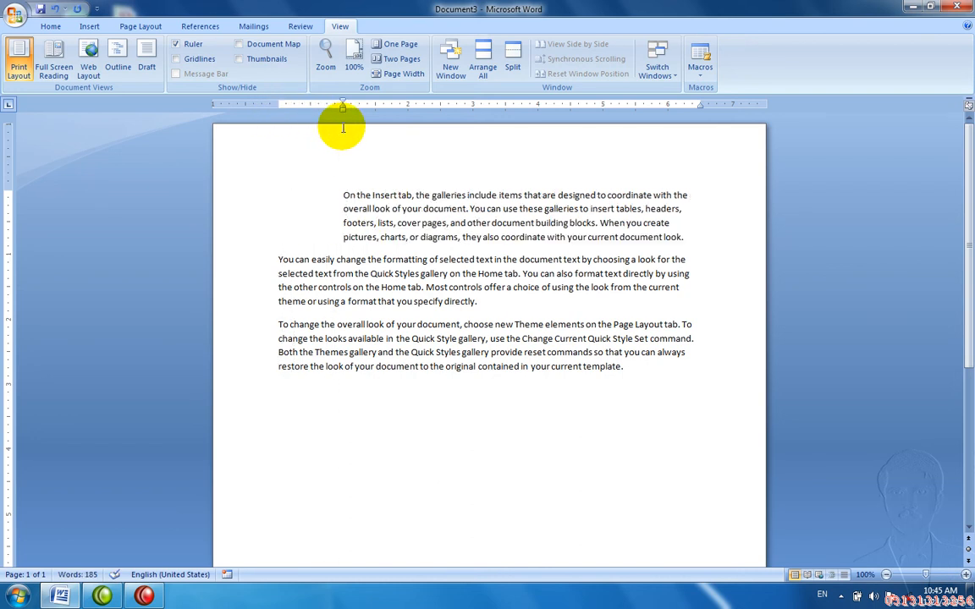
Step: Close Document3 without saving and start a new blank document
key("ctrl+w")
key("n")
key("ctrl+n")
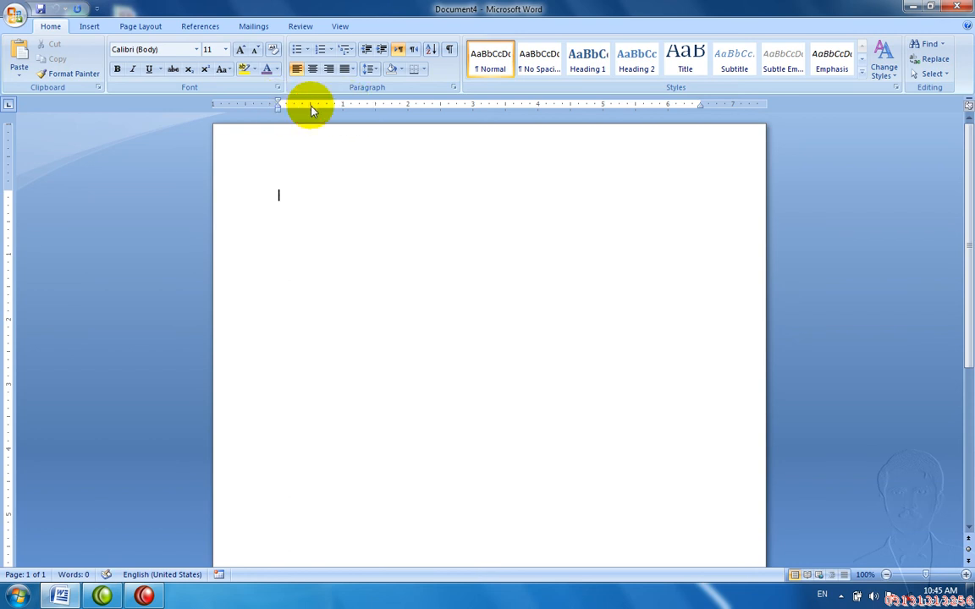
Step: Drag the ruler's indent markers to push the text start further right
double_click(278, 102)
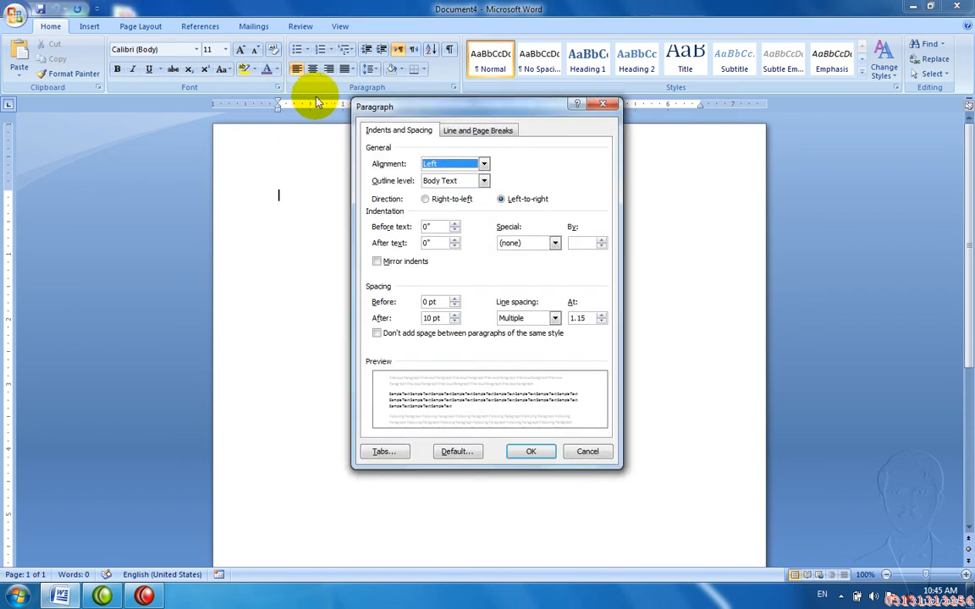
key("Escape")
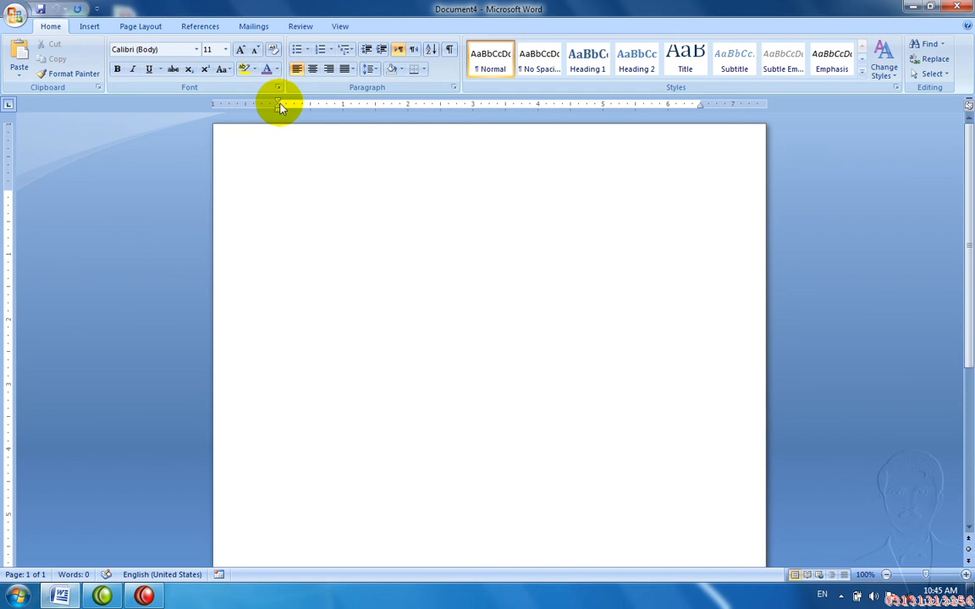
left_click_drag(280, 106, 347, 130)
mouse_move(278, 100)
left_mouse_down()
mouse_move(347, 89)
mouse_move(350, 100)
left_mouse_up()
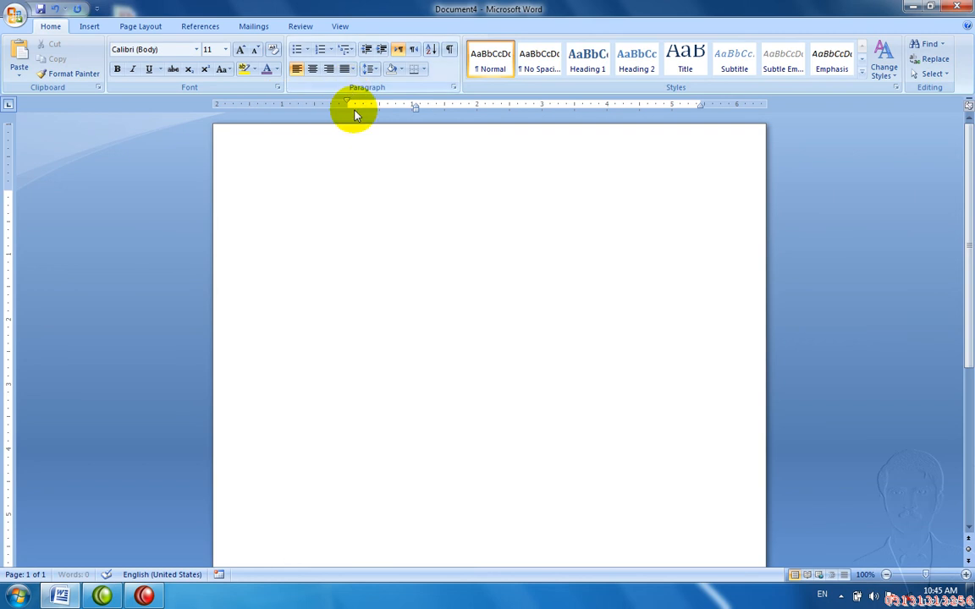
Step: Type 'Asdlkasd Asfsda F Ds Fd Sf' and 'dsf', moving the dsf line's indent left
type("Asdlkasd Asfsda F Ds Fd Sf")
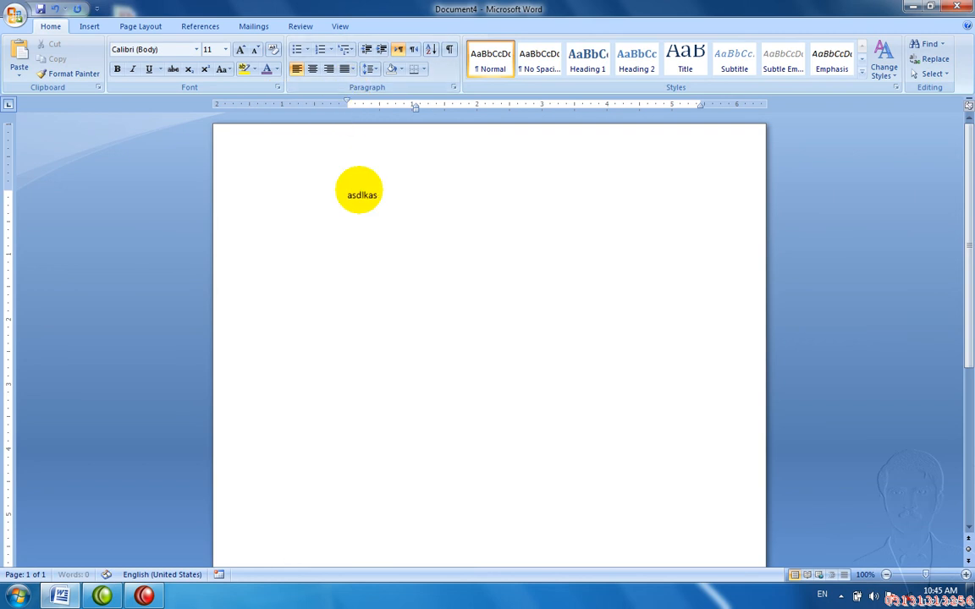
key("Return")
type("dsf")
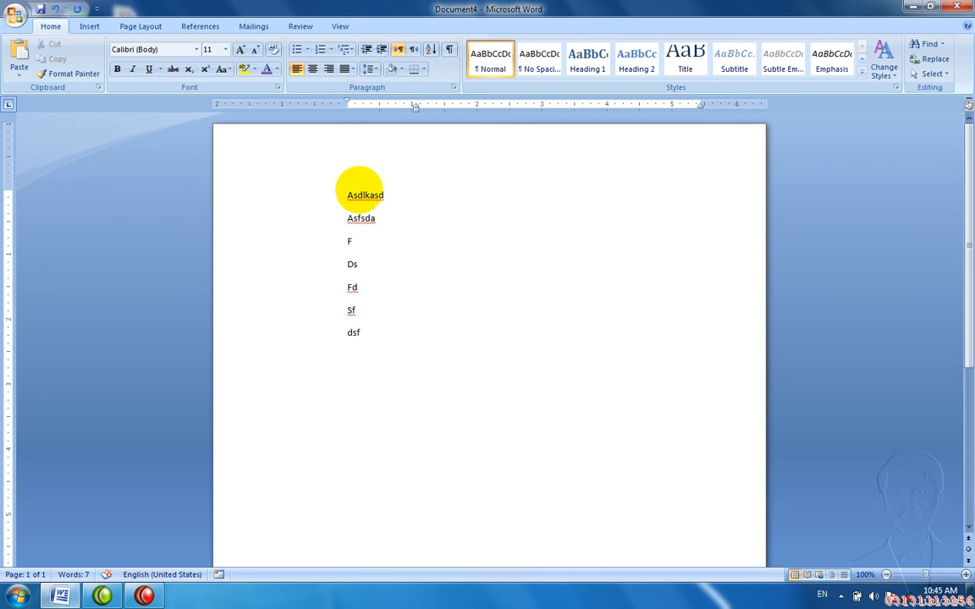
left_click_drag(347, 103, 228, 118)
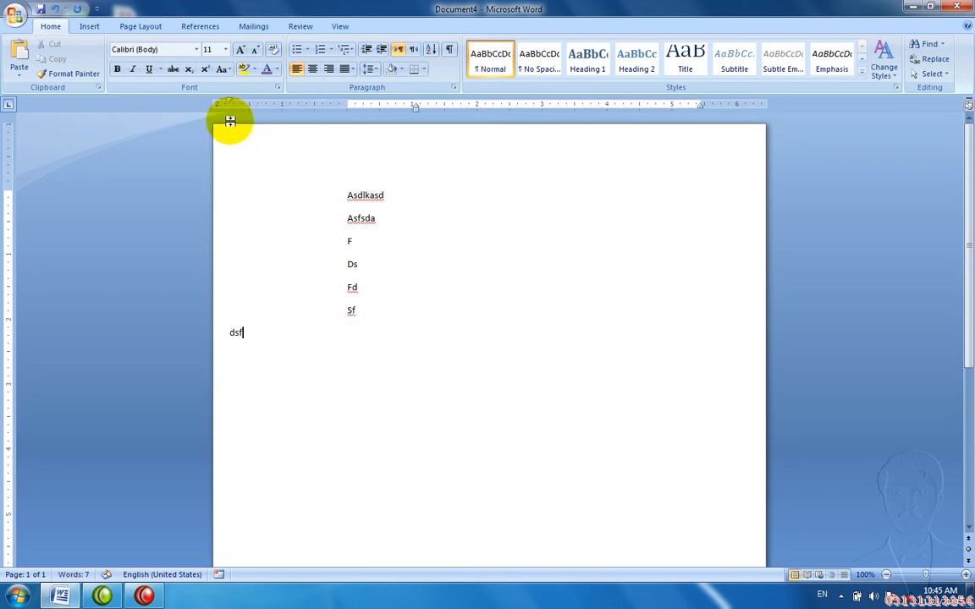
Step: Move all lines' left indent near the page edge, then indent the Ds line right
key("ctrl+a")
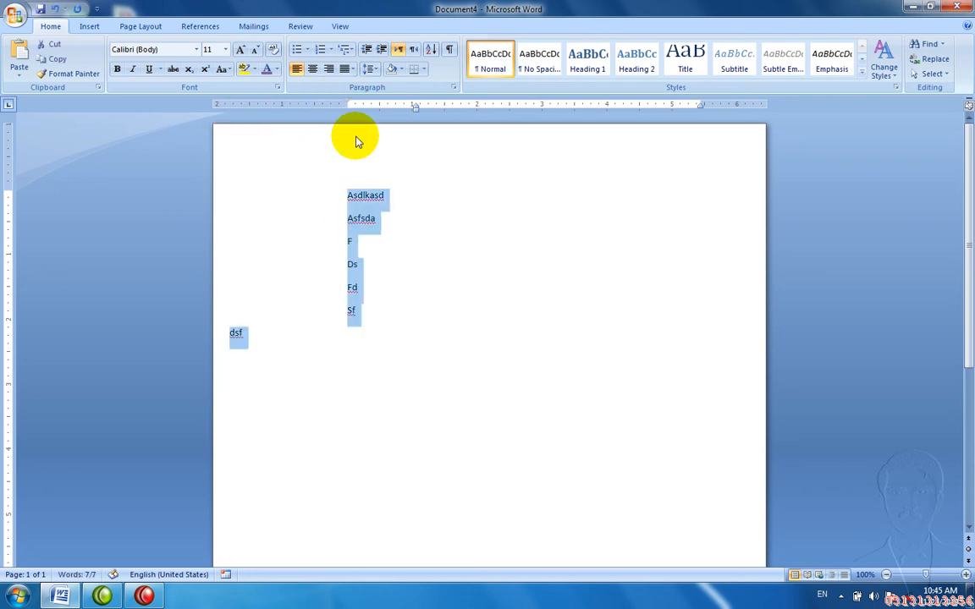
left_click_drag(347, 103, 222, 119)
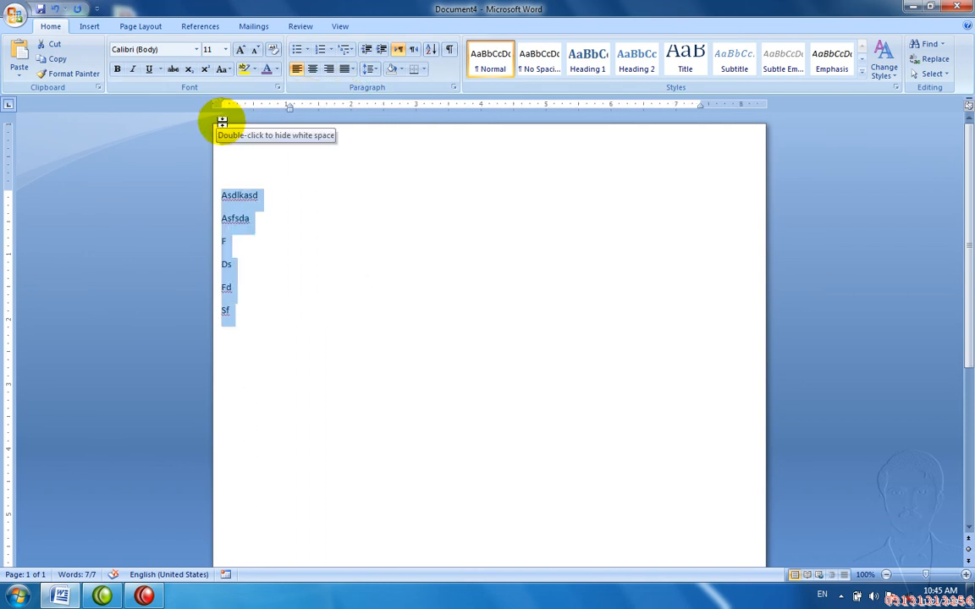
left_click(222, 270)
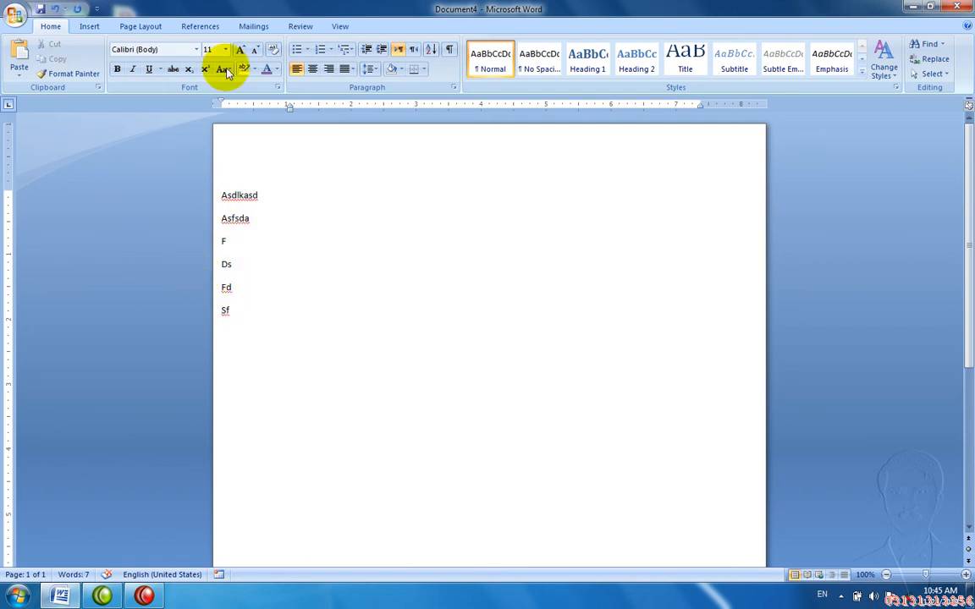
left_click_drag(220, 99, 275, 93)
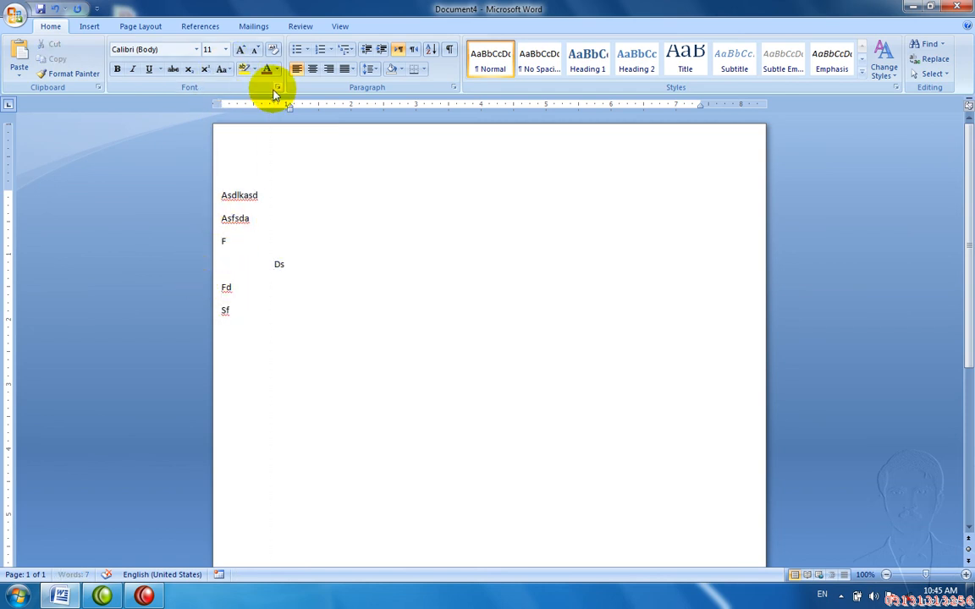
Step: Close Document4 without saving and start a new blank document
key("ctrl+w")
key("n")
key("ctrl+n")
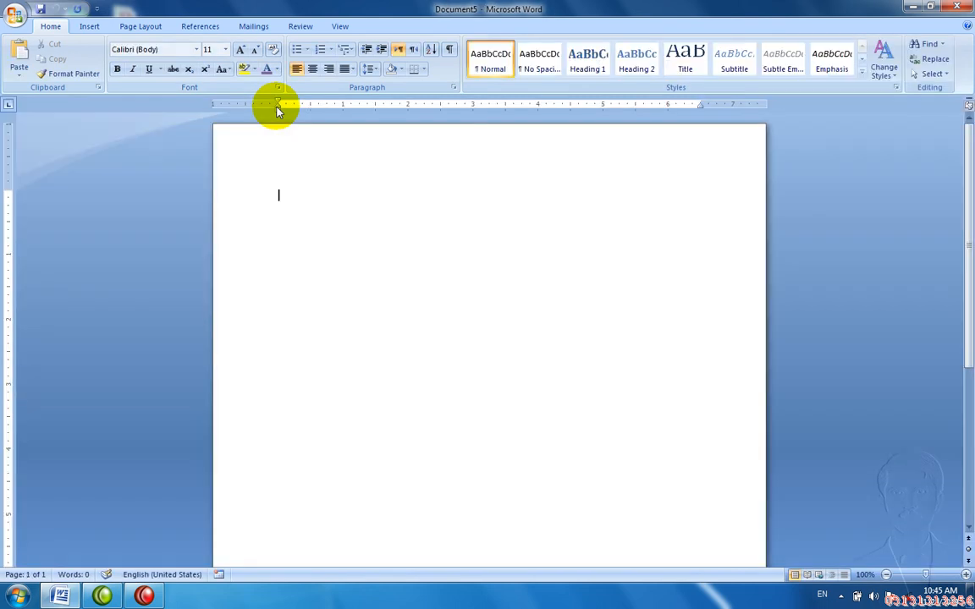
Step: Generate three sample paragraphs with =rand() and select text across the first two
type("=rand()")
key("Return")
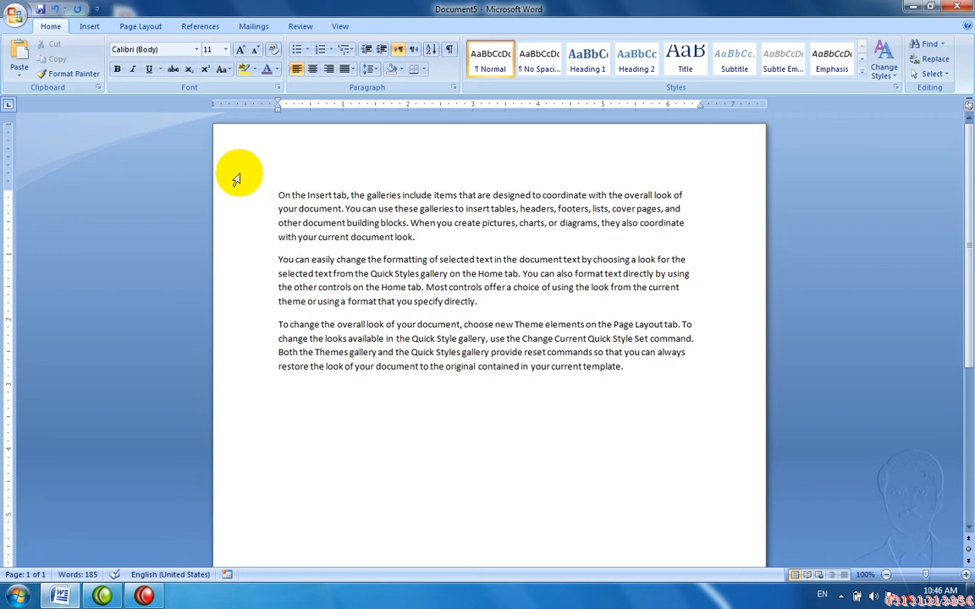
left_click_drag(296, 202, 220, 247)
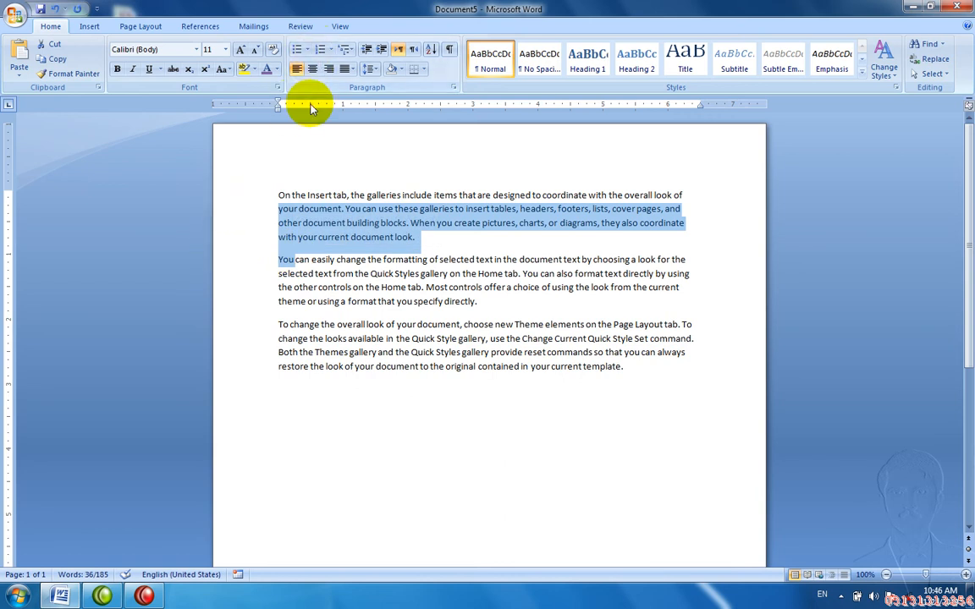
Step: Close Document5 without saving and start a new blank document
key("ctrl+w")
key("n")
key("ctrl+n")
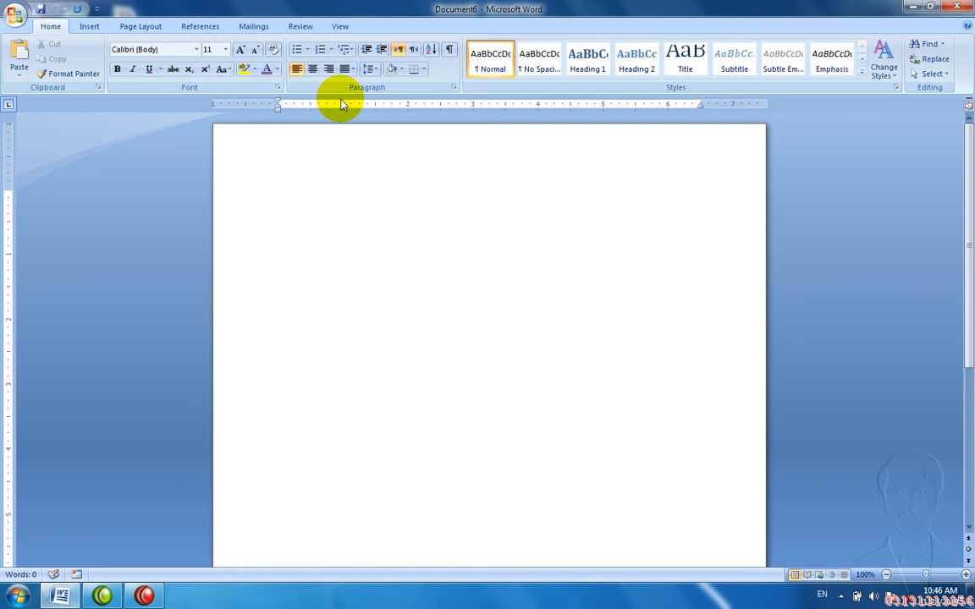
Step: Add a left tab stop at 1" with a dotted leader (leader 2)
double_click(344, 106)
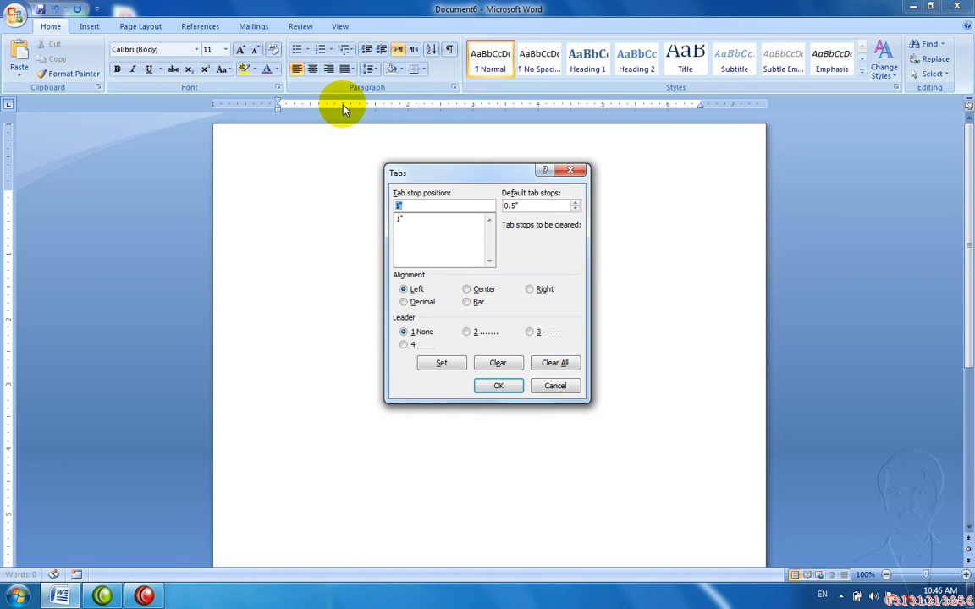
key("Escape")
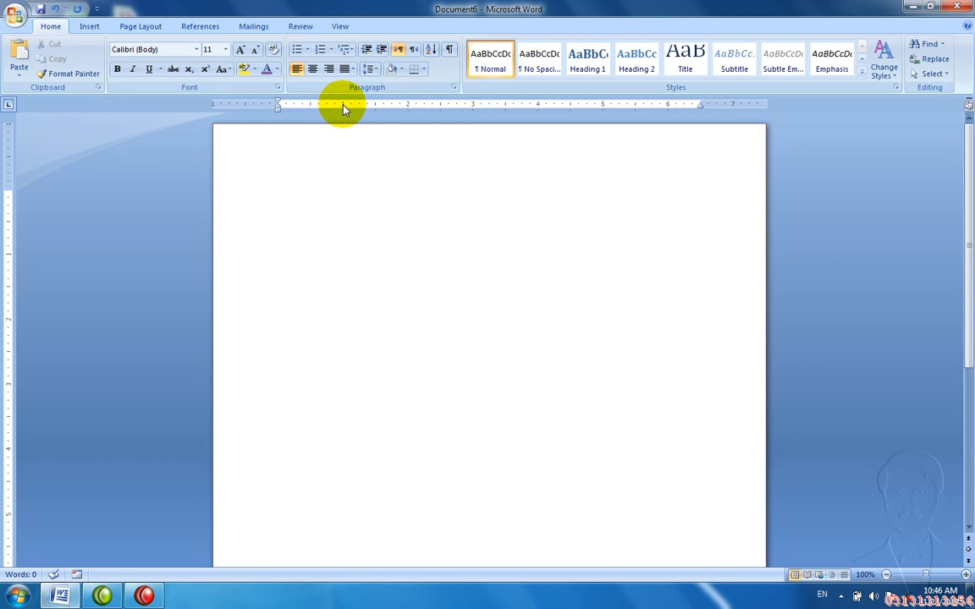
double_click(344, 105)
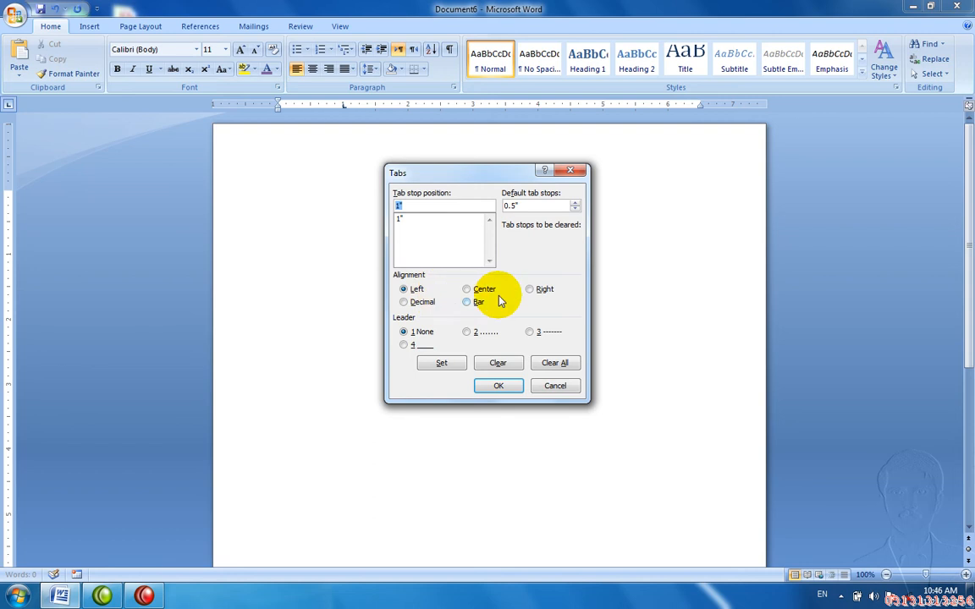
left_click(468, 336)
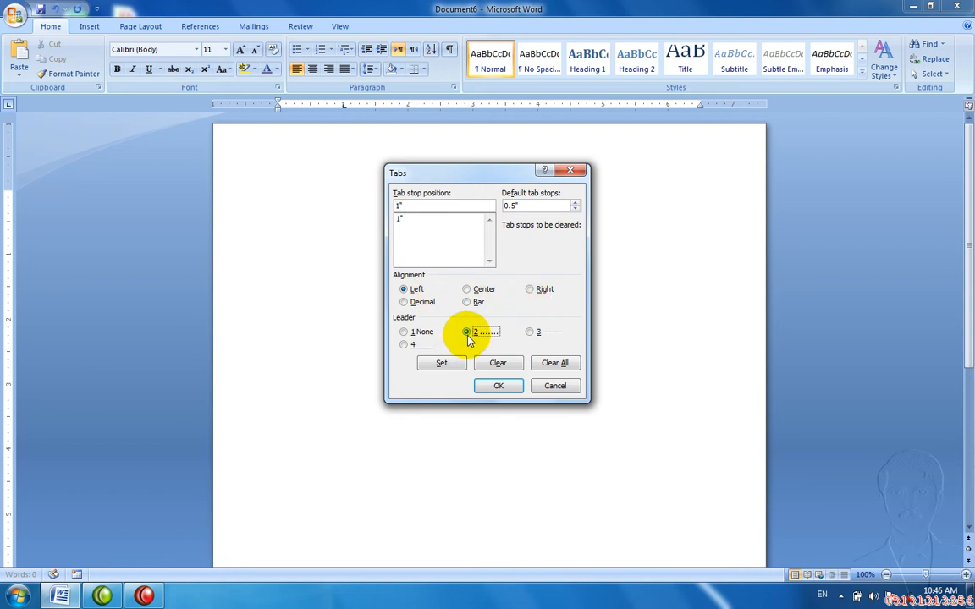
left_click(458, 369)
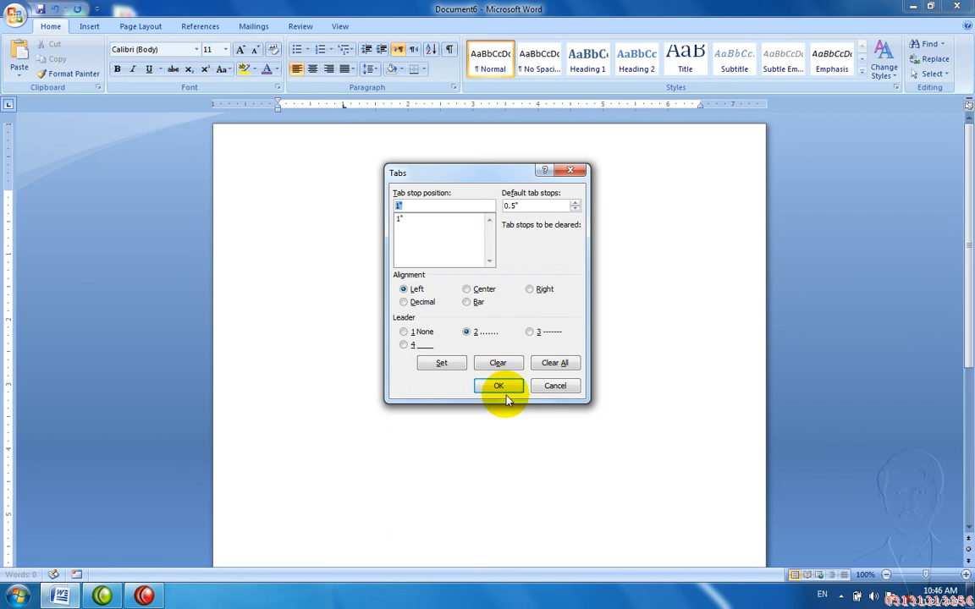
left_click(498, 385)
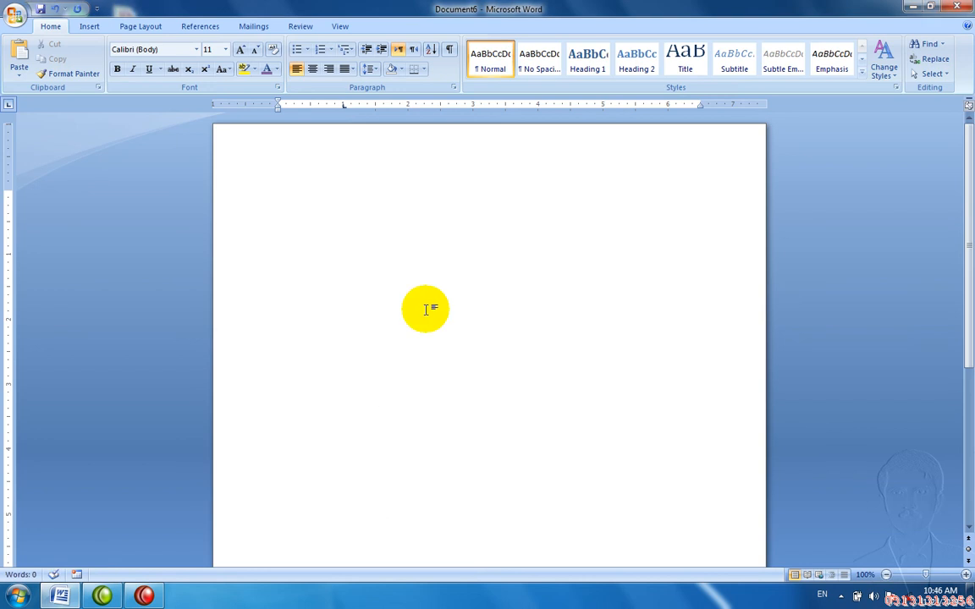
Step: Type 'Name' with a dotted leader to 'Address', then add a 2" tab stop
type("Name")
key("Tab")
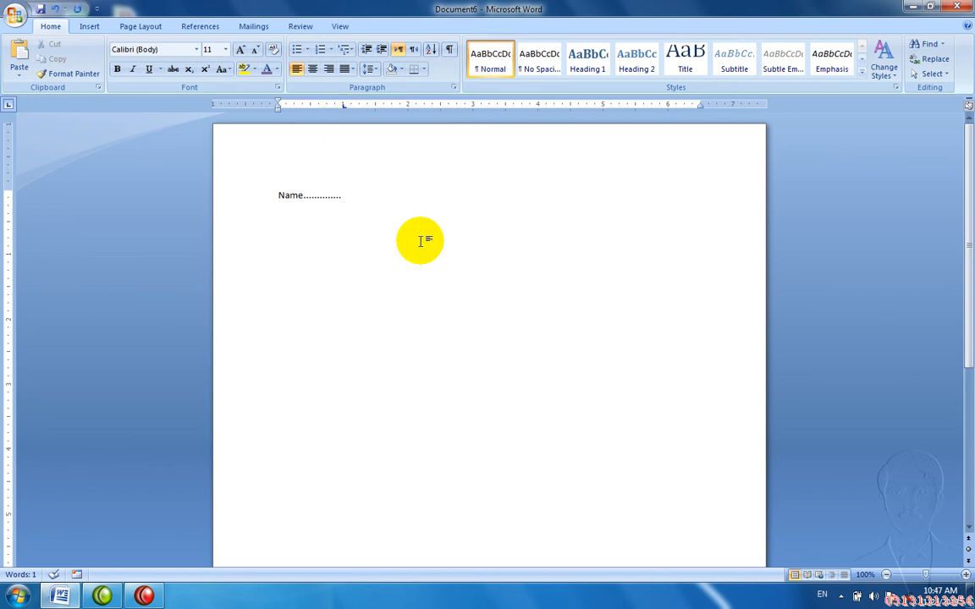
type("Addewse")
key("BackSpace")
key("BackSpace")
type("ss")
key("Tab")
key("BackSpace")
key("BackSpace")
type("ree")
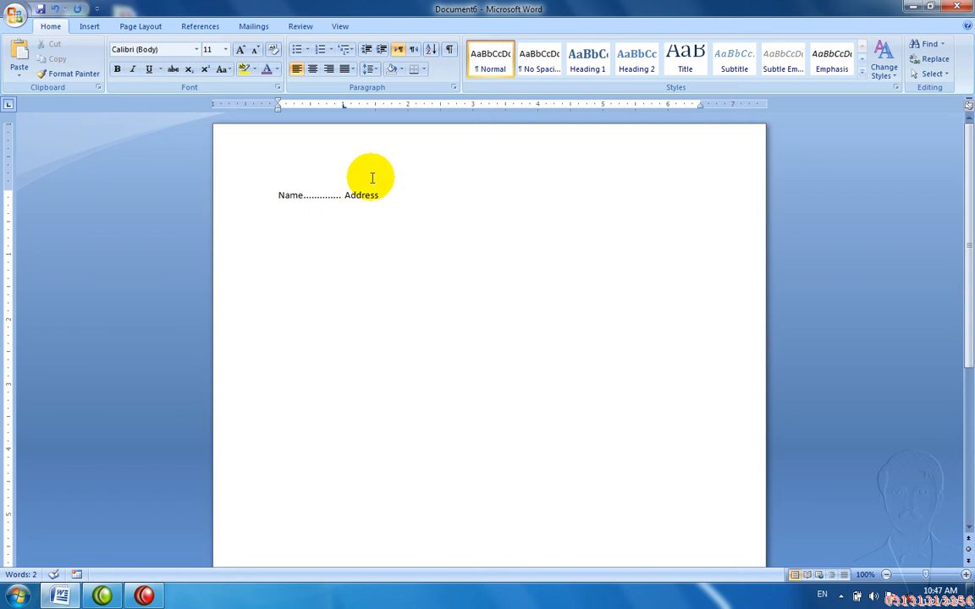
double_click(408, 105)
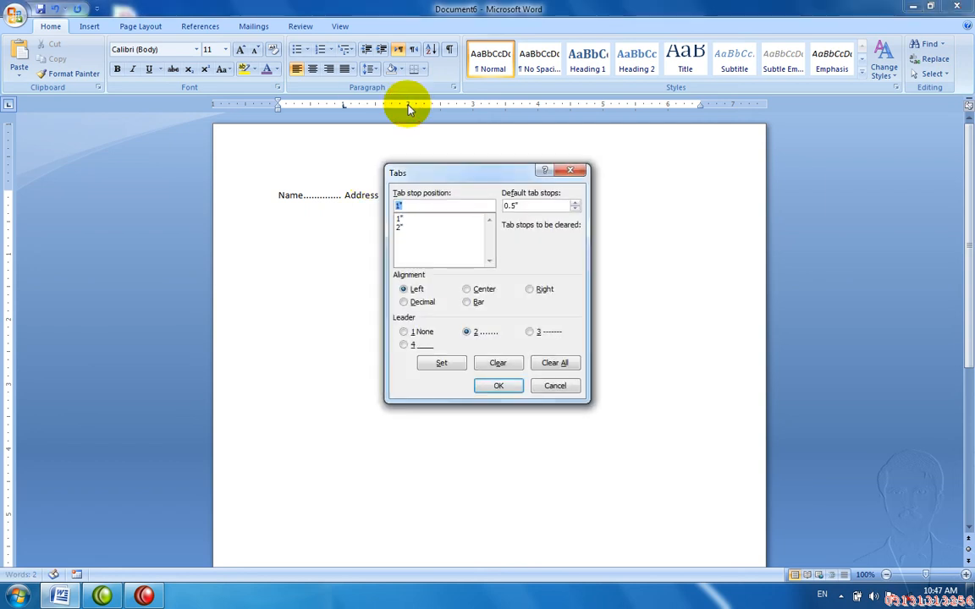
Step: Change the tab leader after Name to dashes (leader 3)
left_click(530, 332)
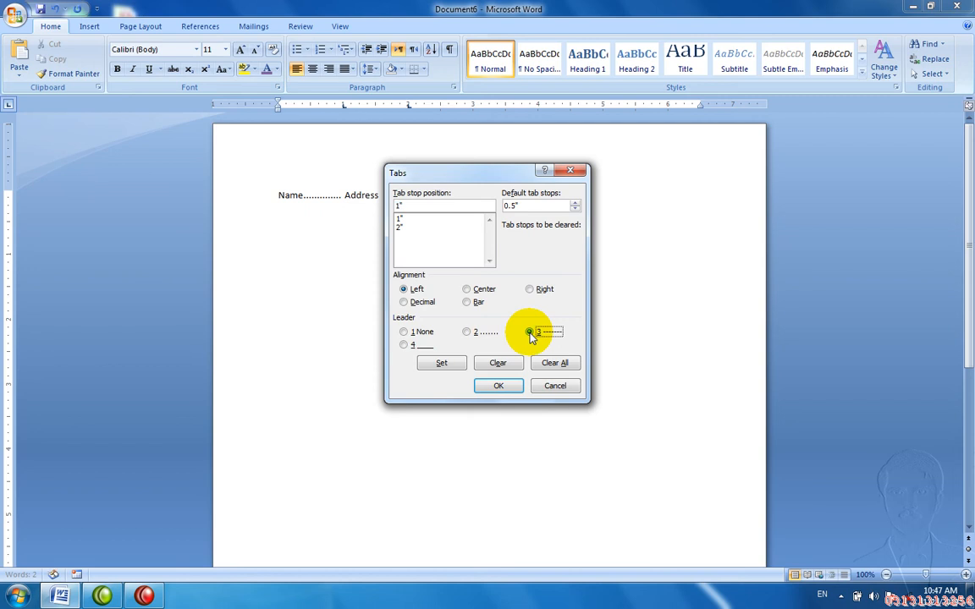
left_click(498, 386)
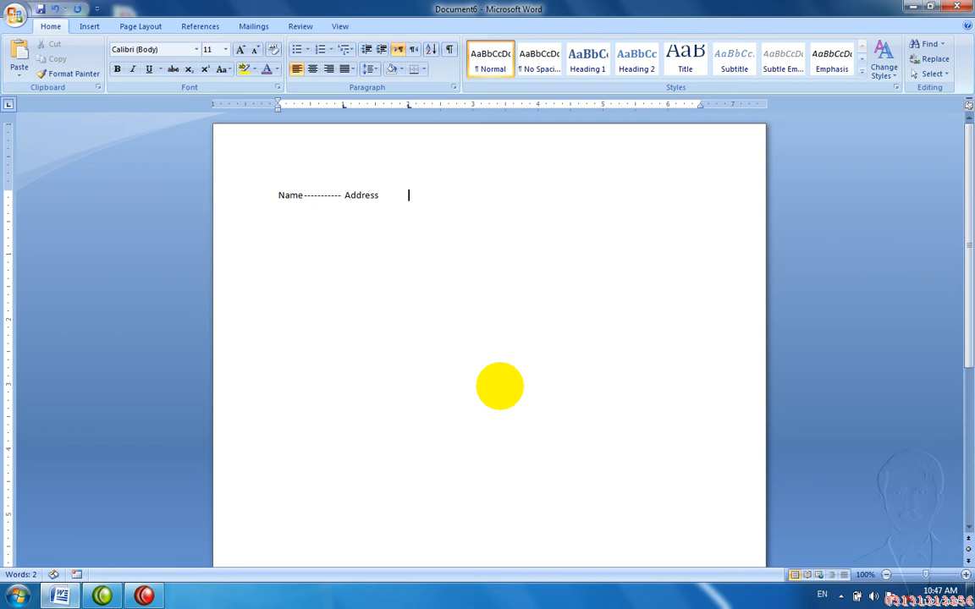
key("BackSpace")
key("BackSpace")
key("BackSpace")
key("BackSpace")
key("BackSpace")
Step: Add an 'Address -------- Ph' line below Name, then close Document6
key("Return")
type("Address -------- ")
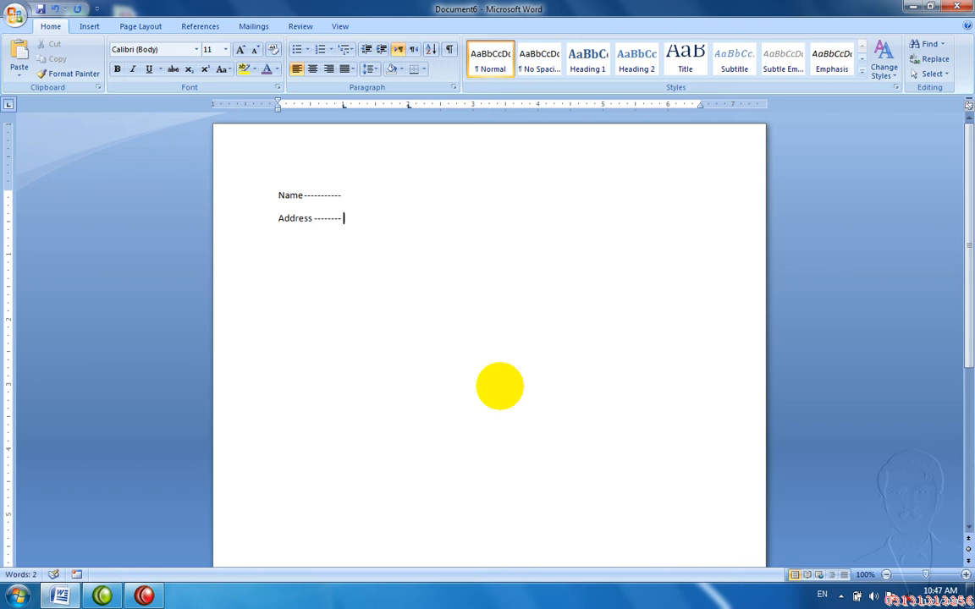
type("Ph")
key("Tab")
double_click(473, 105)
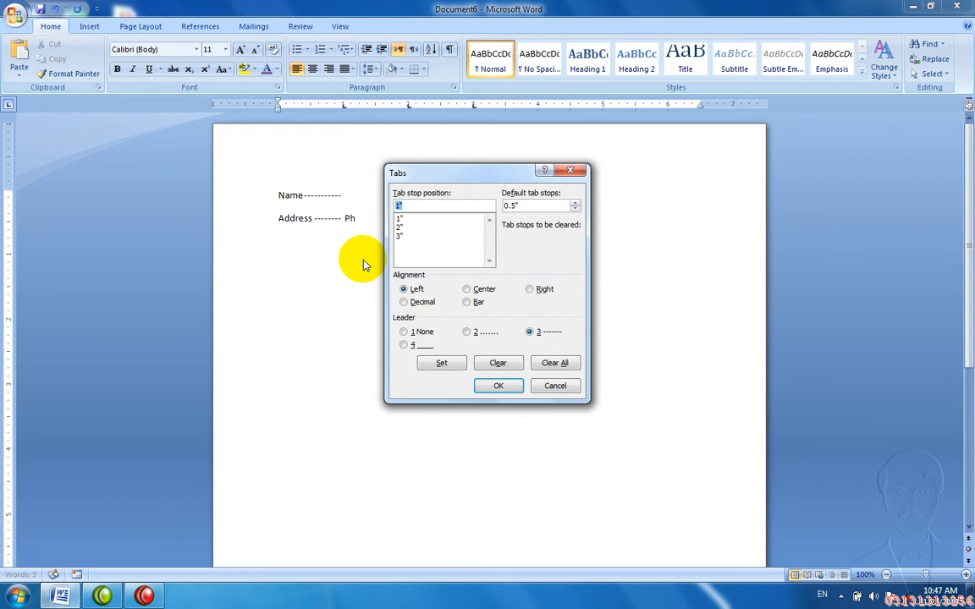
key("Return")
key("ctrl+w")
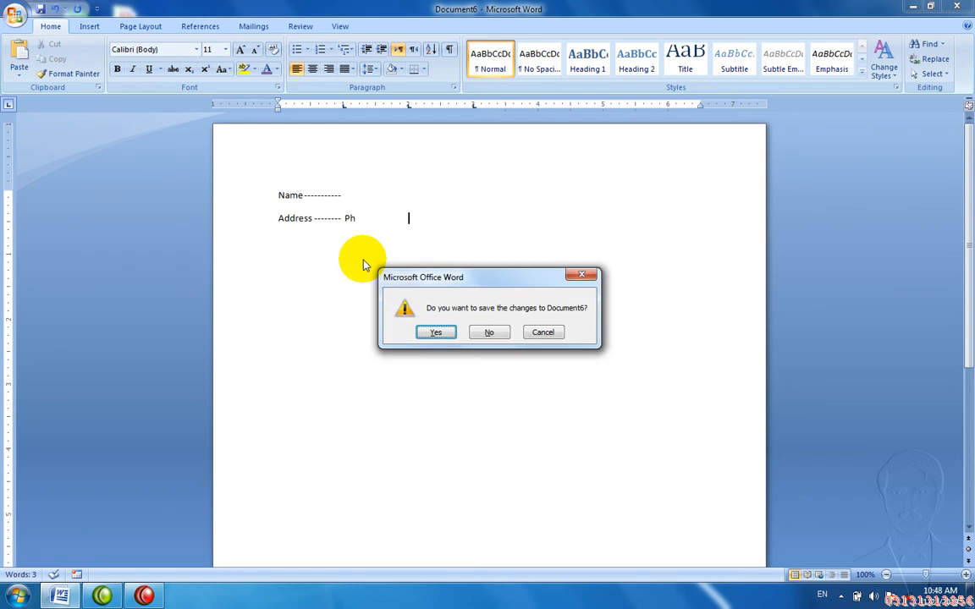
Step: Discard Document6 and start a new document with two lines of dotted tab leaders
key("n")
key("ctrl+n")
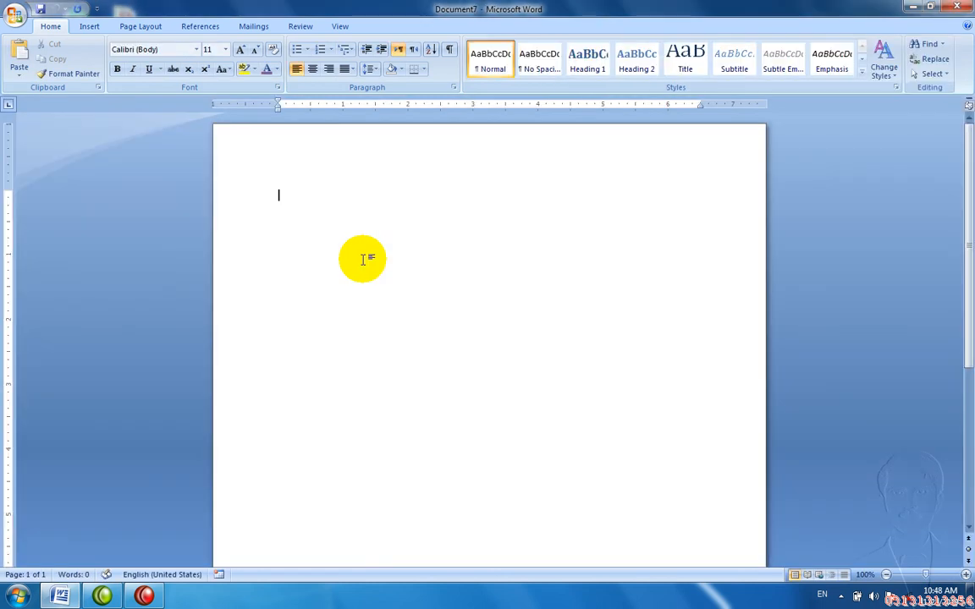
type(".")
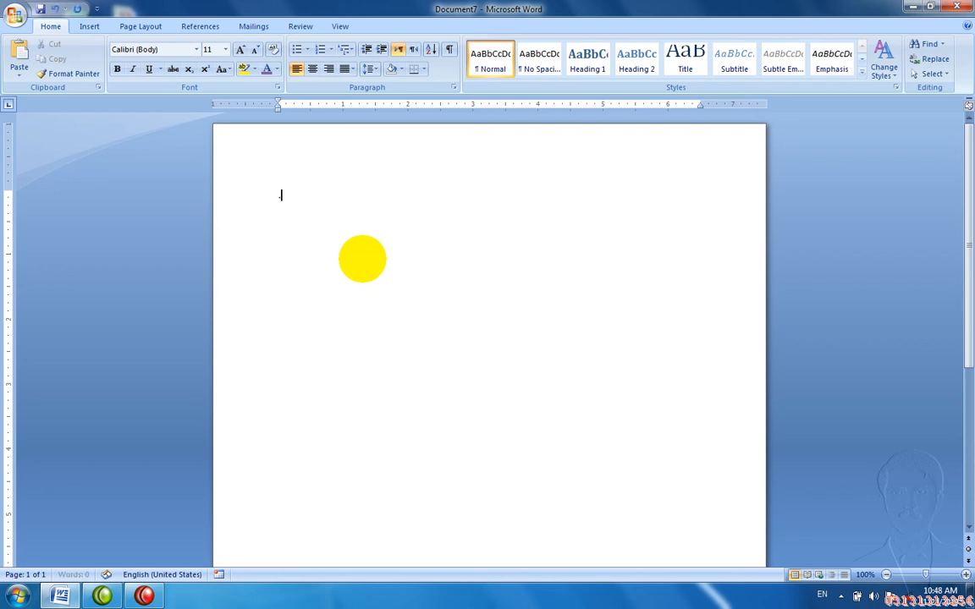
type(".......")
key("Tab")
type(".........")
key("Tab")
key("shift+Return")
key("Tab")
key("Tab")
type("...............")
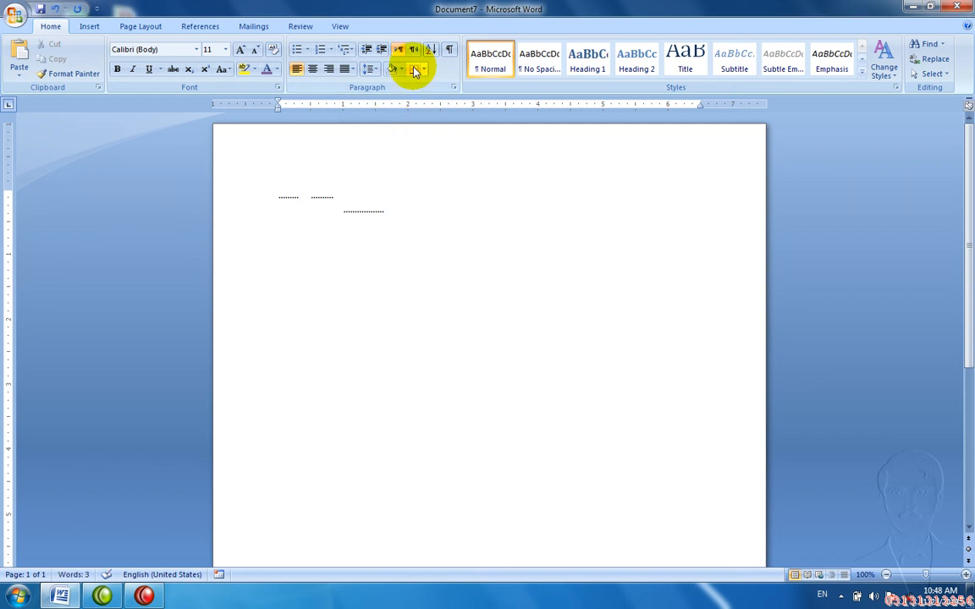
Step: Clear all custom tab stops in the Tabs dialog and show the View ribbon
double_click(416, 105)
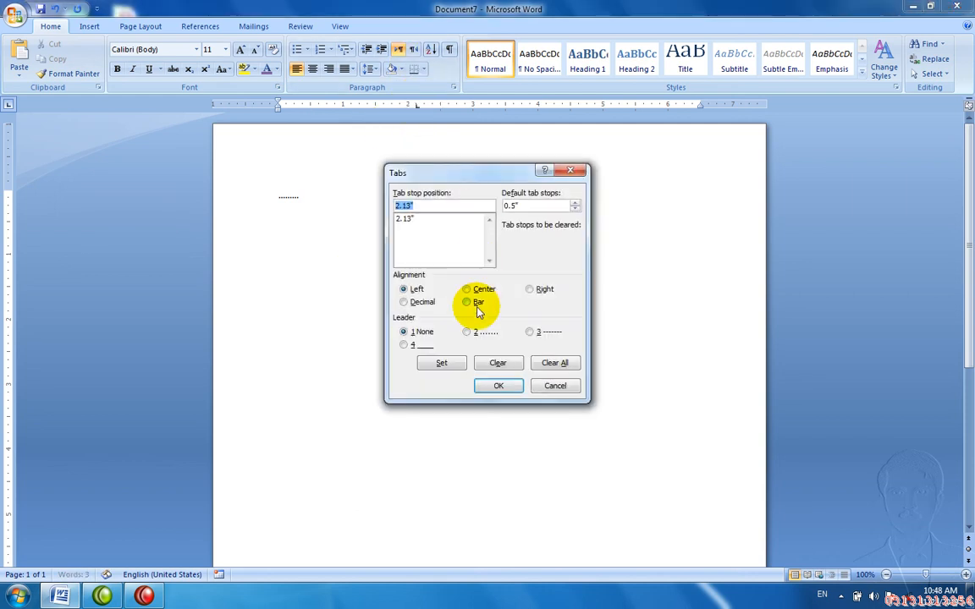
left_click(544, 371)
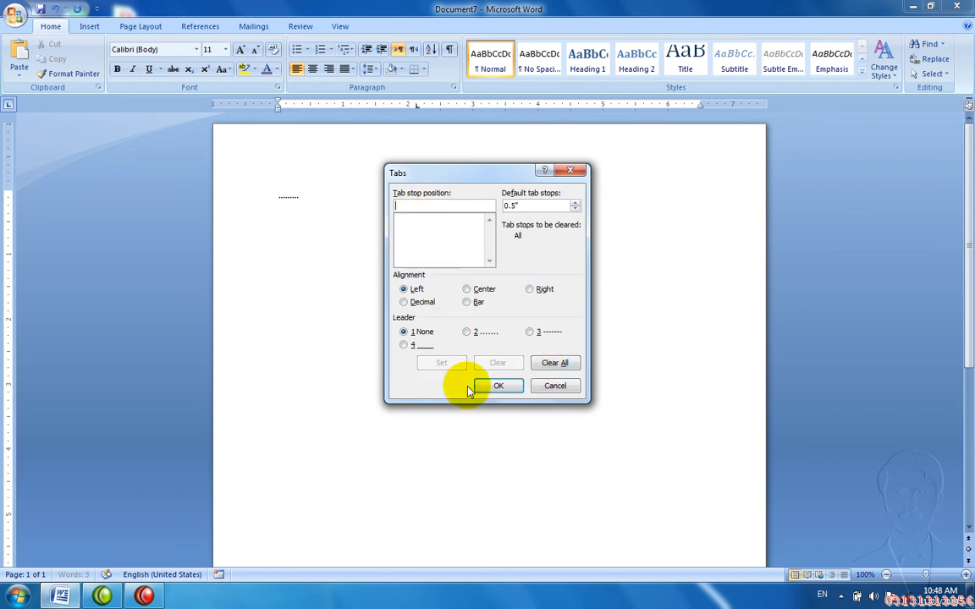
left_click(496, 387)
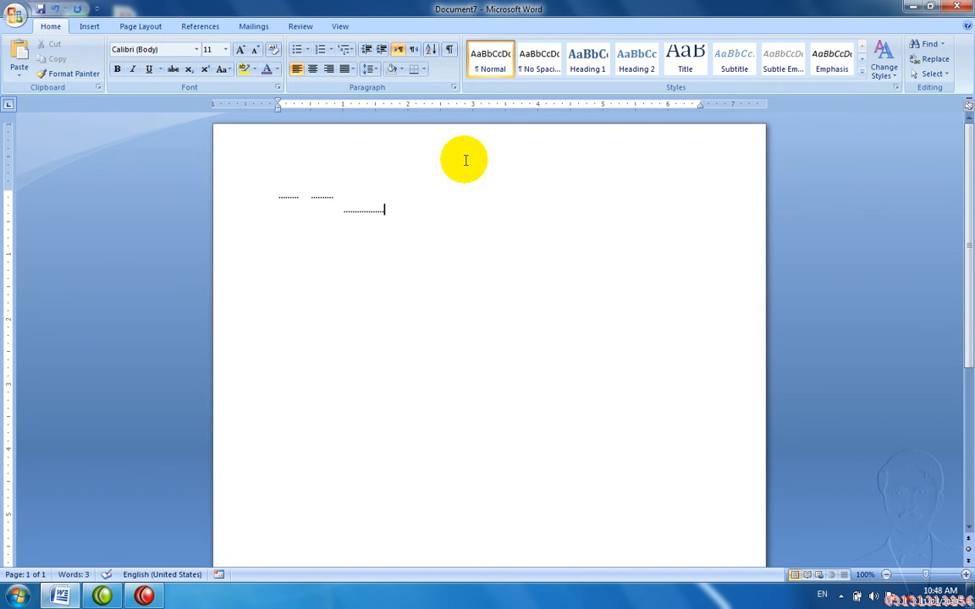
left_click(343, 26)
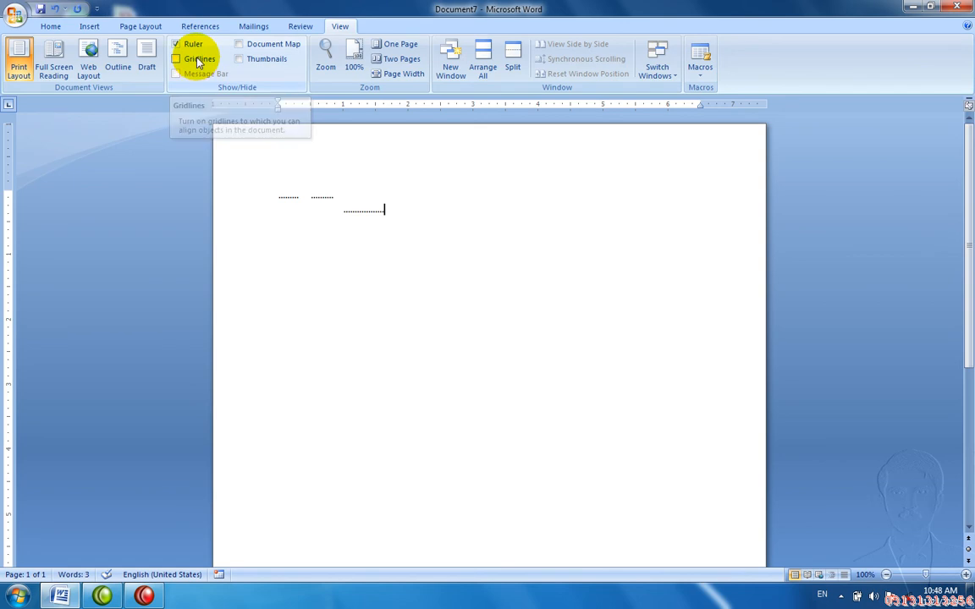
Step: Discard Document7, start a blank document, and turn on drawing gridlines
key("ctrl+w")
key("n")
key("ctrl+n")
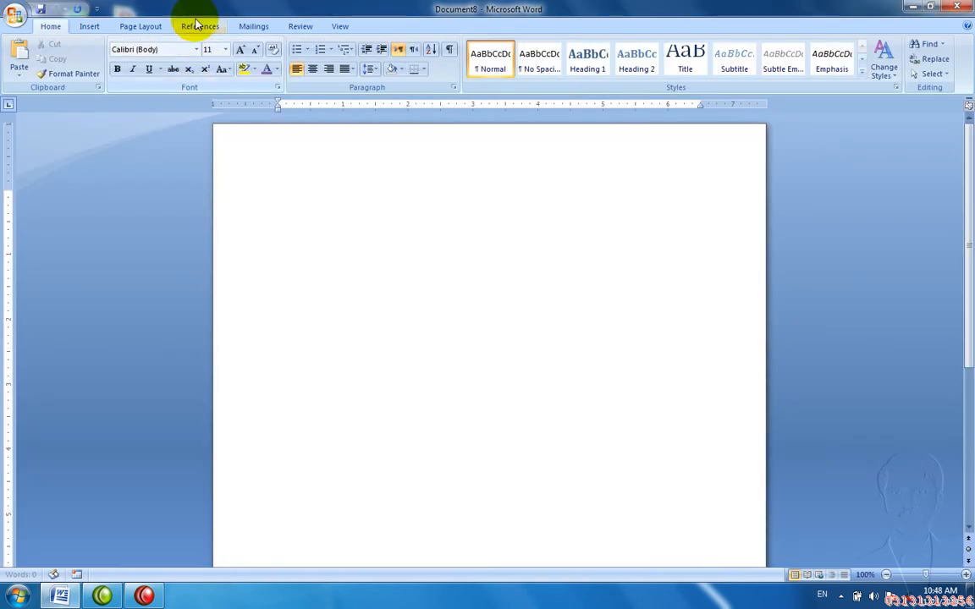
left_click(343, 26)
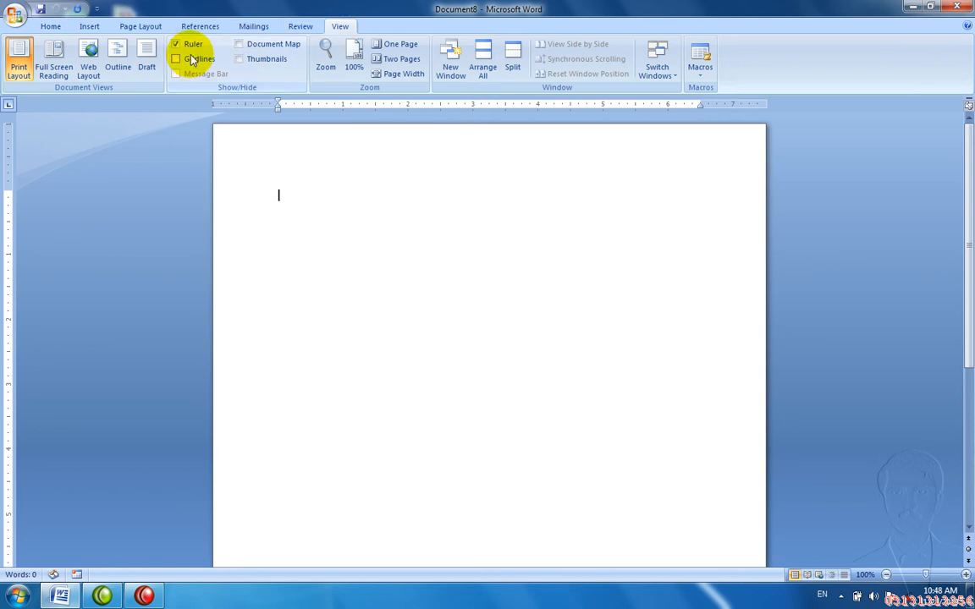
left_click(177, 59)
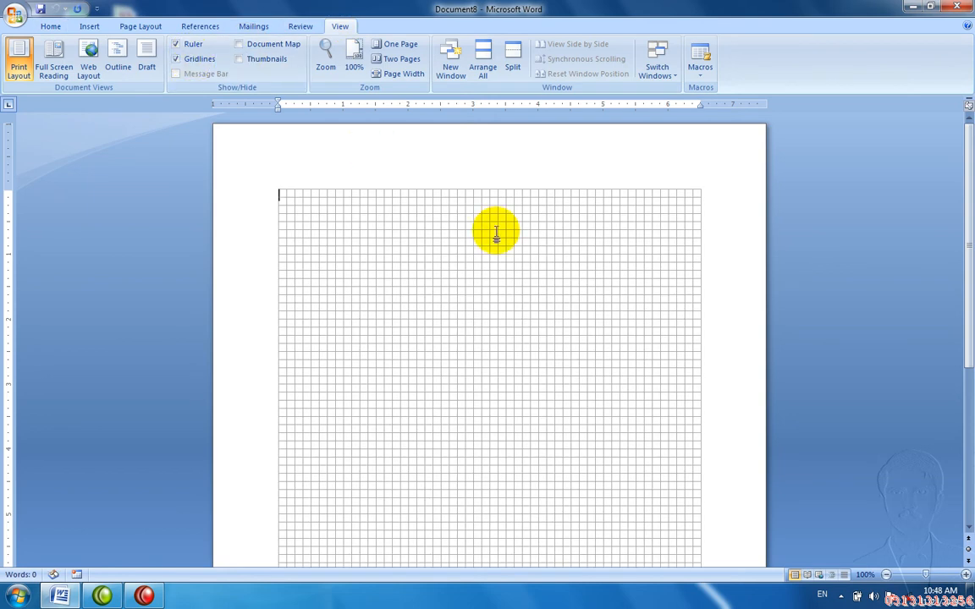
Step: Draw a small oval near the top-left of the page
left_click(89, 26)
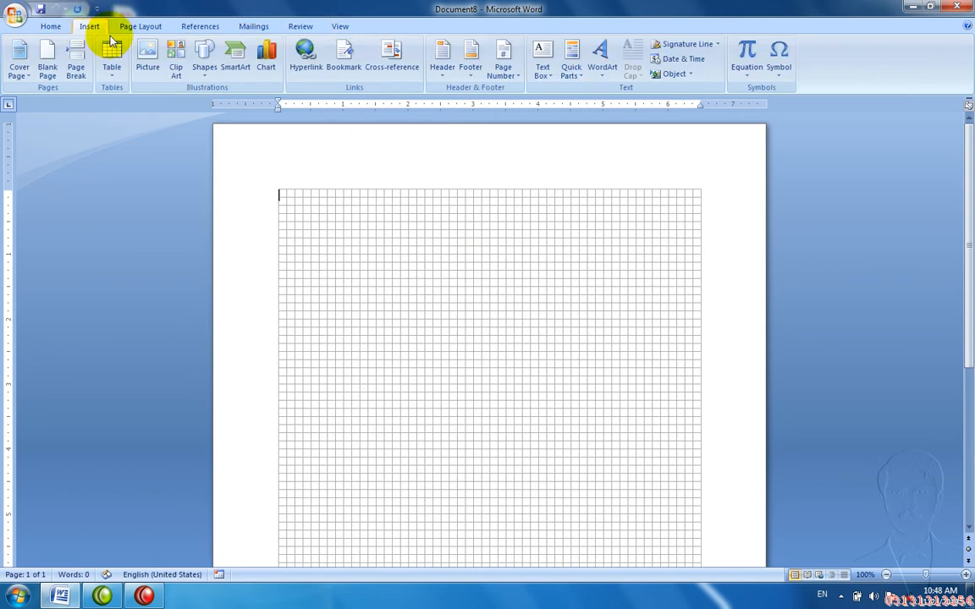
left_click(203, 60)
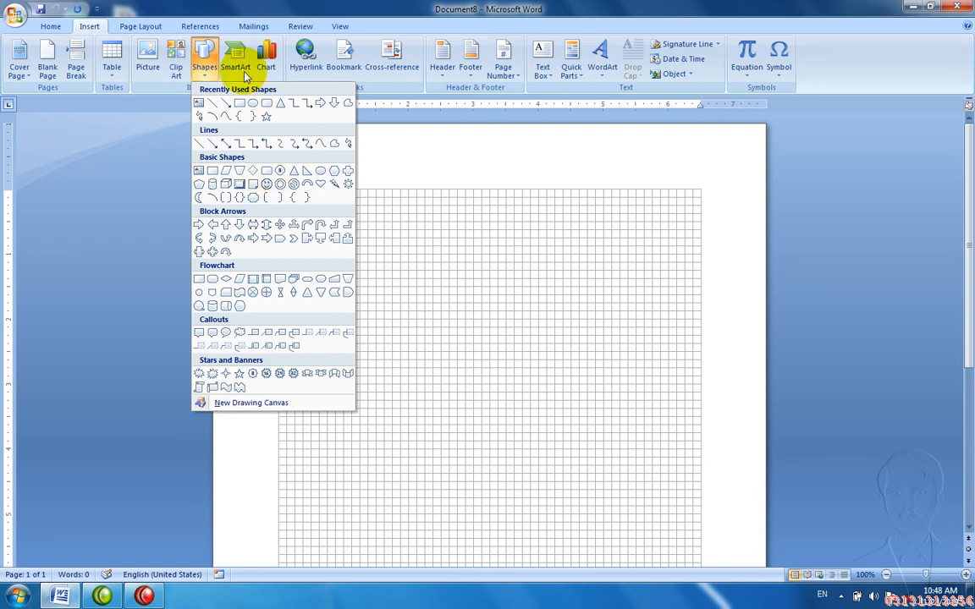
left_click(254, 102)
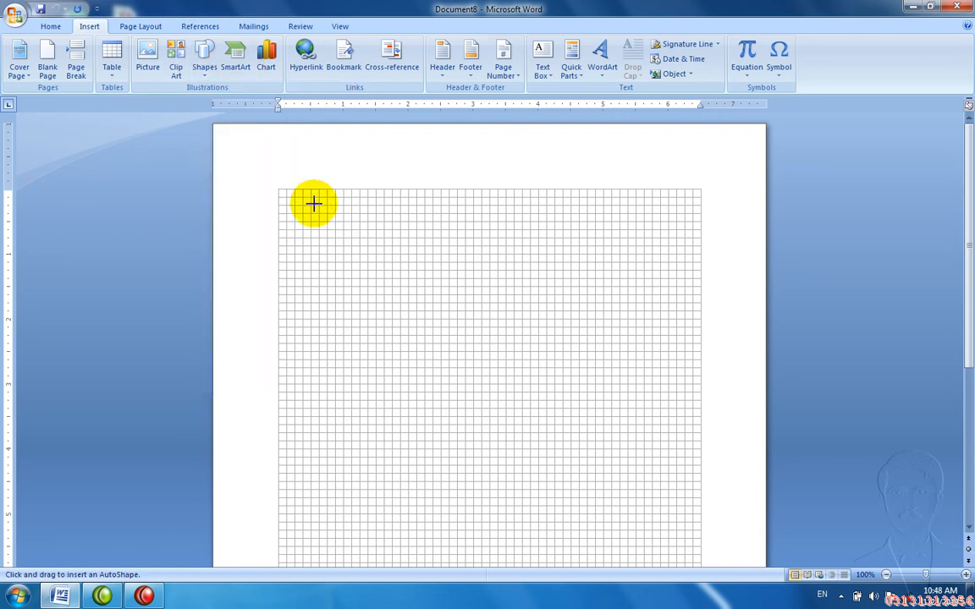
left_click_drag(313, 203, 333, 220)
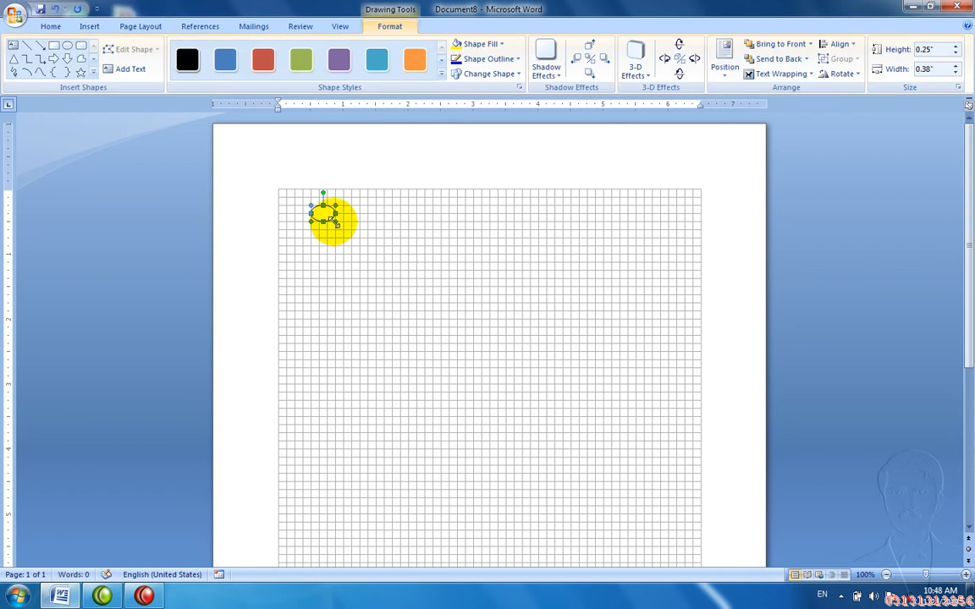
Step: Turn the gridlines off and bring the Insert Shapes gallery back up
left_click(340, 27)
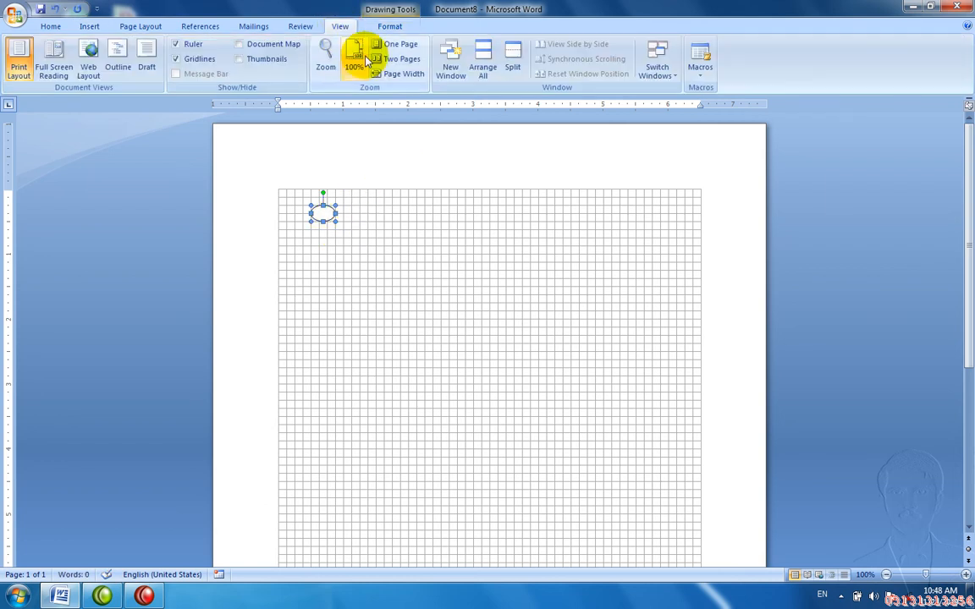
left_click(201, 58)
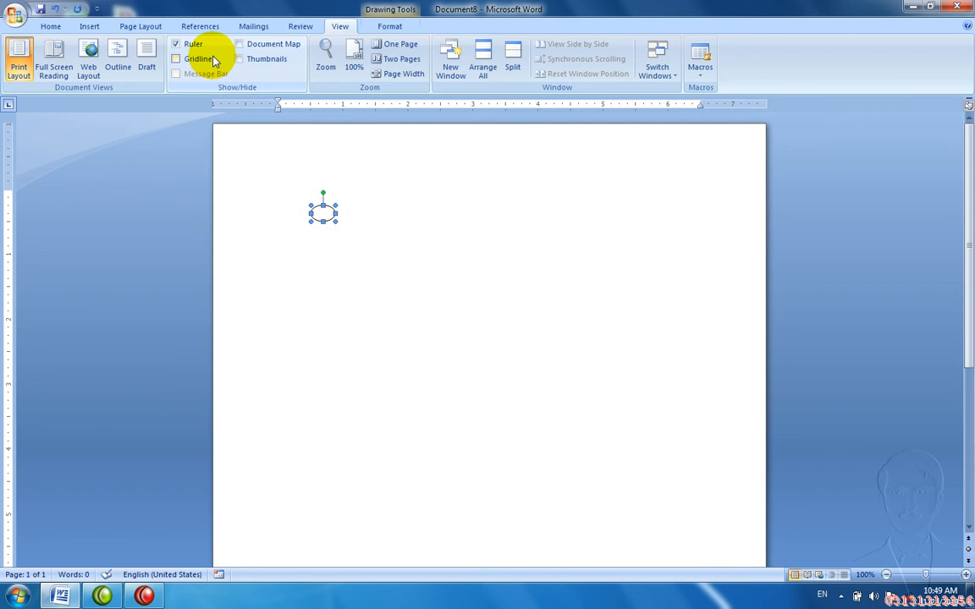
left_click(91, 27)
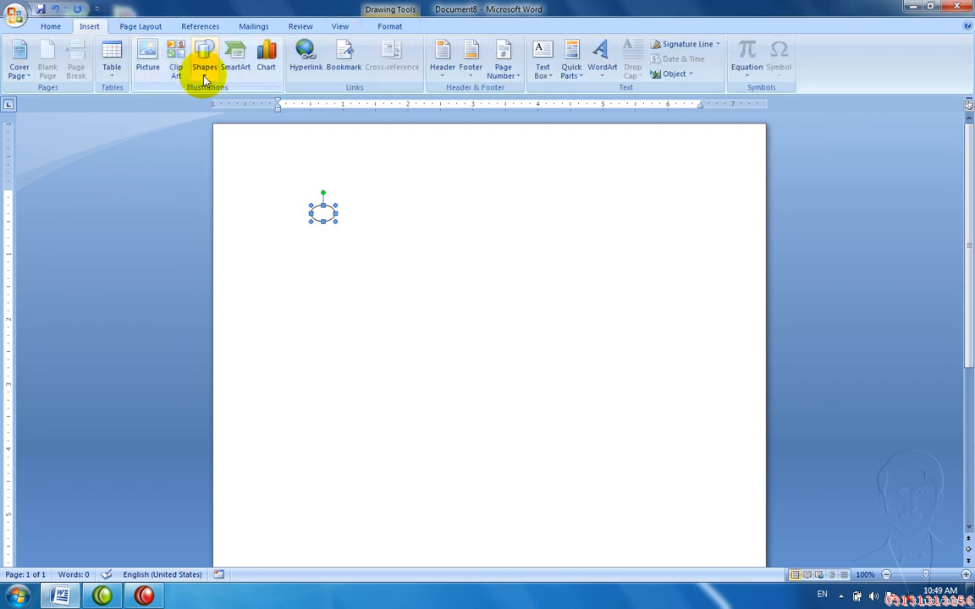
left_click(204, 61)
left_click(254, 105)
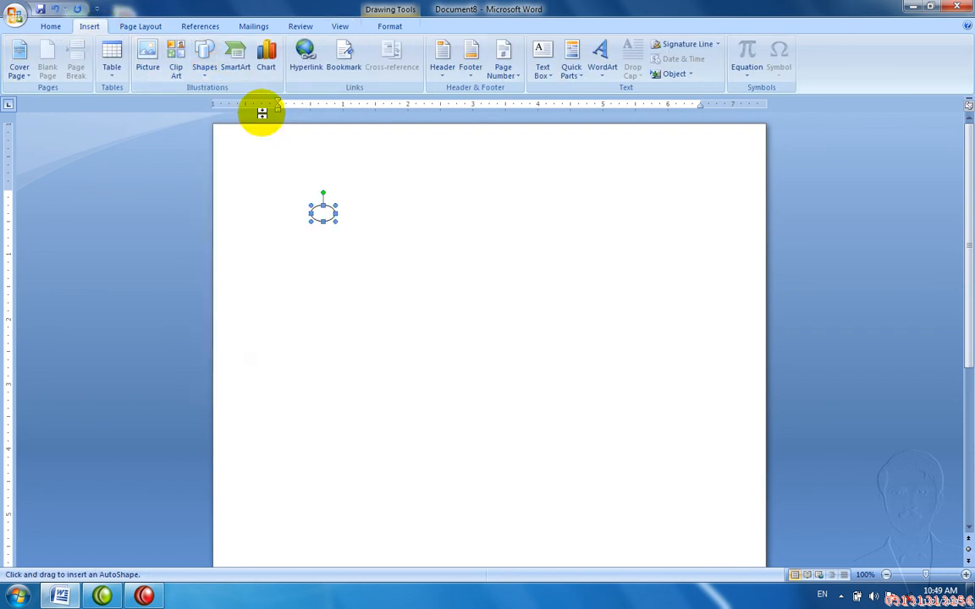
left_click(210, 72)
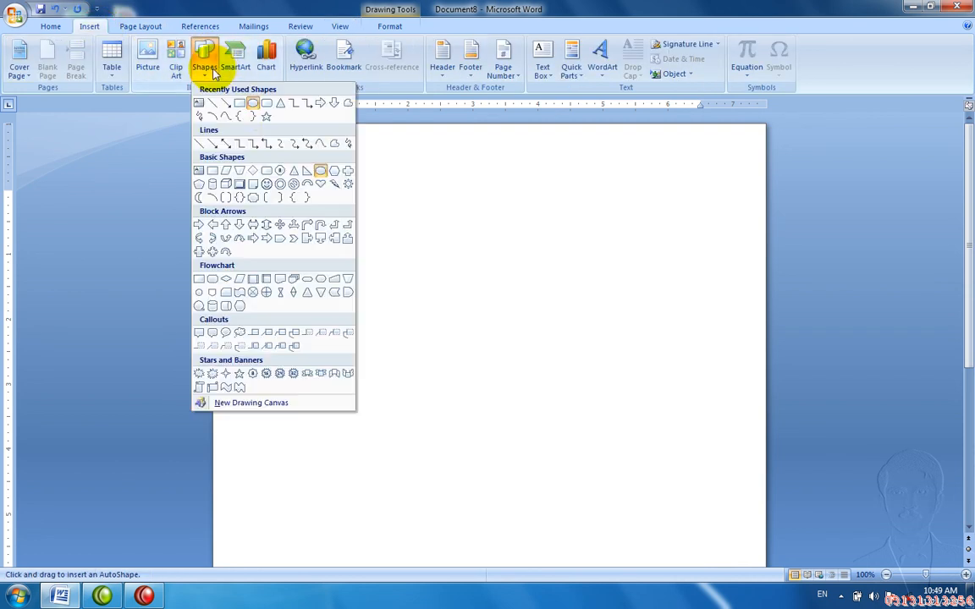
Step: Draw two smiley faces right of the oval, the second 1.58" by 1.84"
left_click(263, 183)
mouse_move(375, 211)
left_mouse_down()
mouse_move(444, 290)
mouse_move(496, 300)
mouse_move(492, 315)
left_mouse_up()
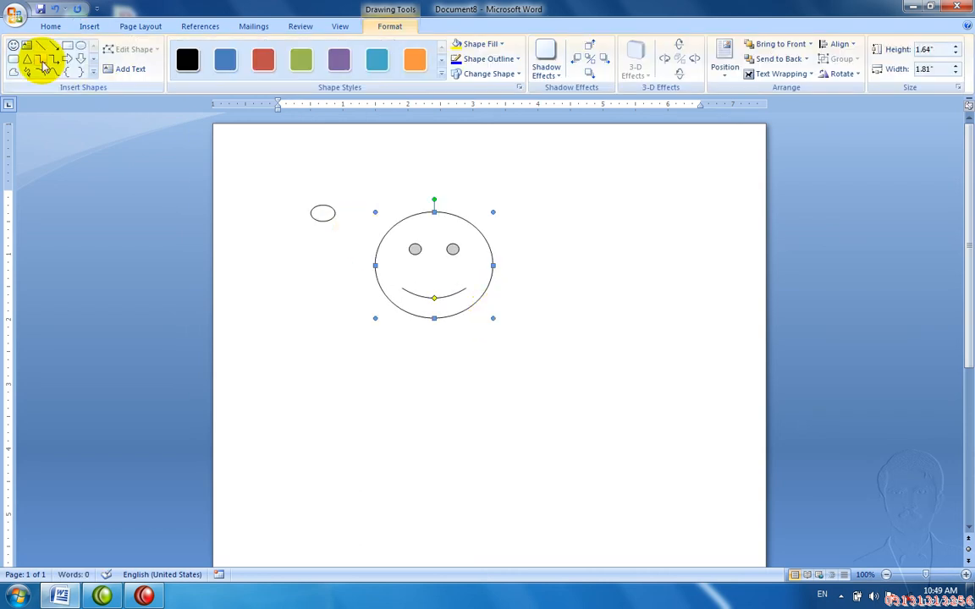
left_click(15, 46)
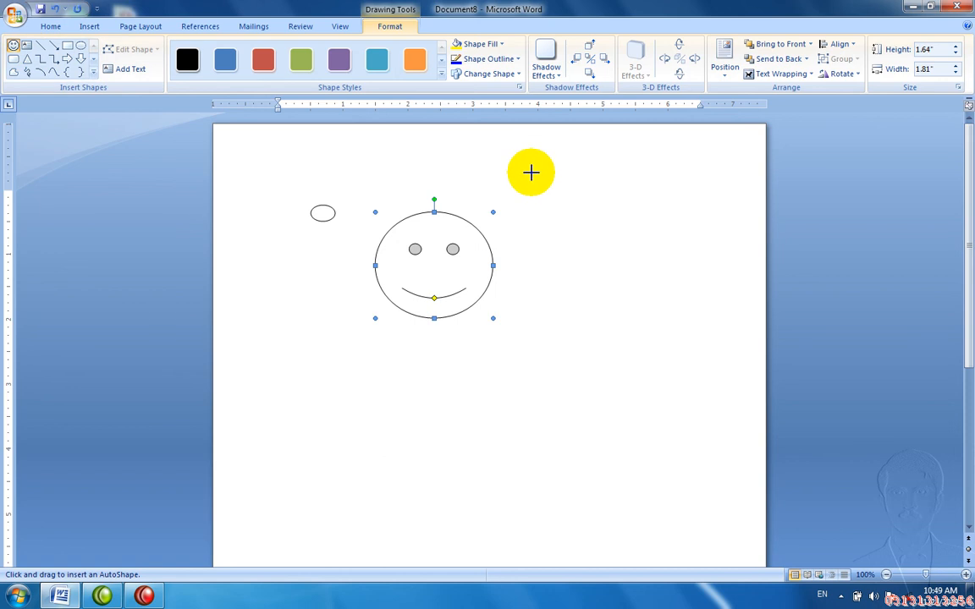
mouse_move(532, 221)
left_mouse_down()
mouse_move(634, 337)
mouse_move(650, 318)
left_mouse_up()
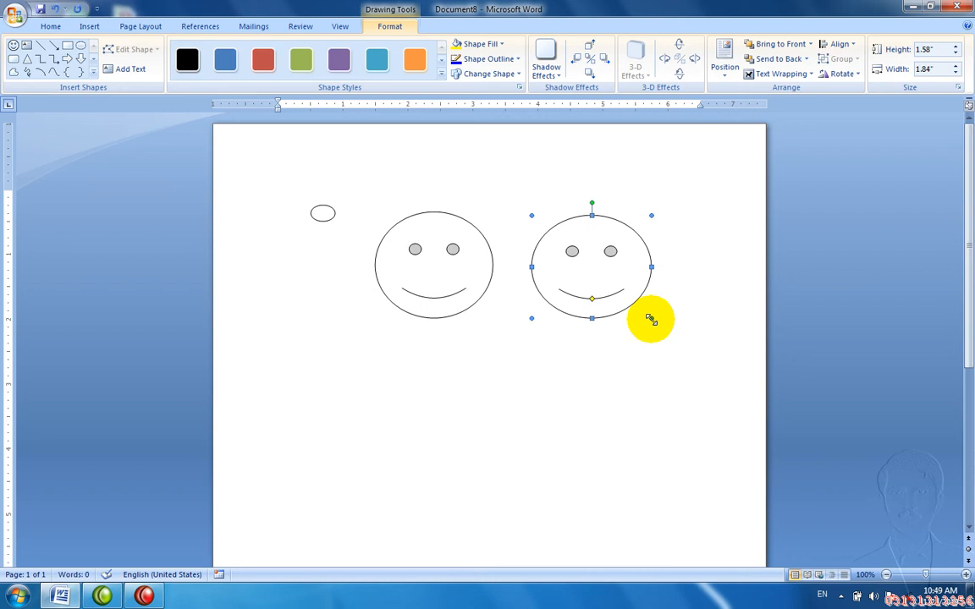
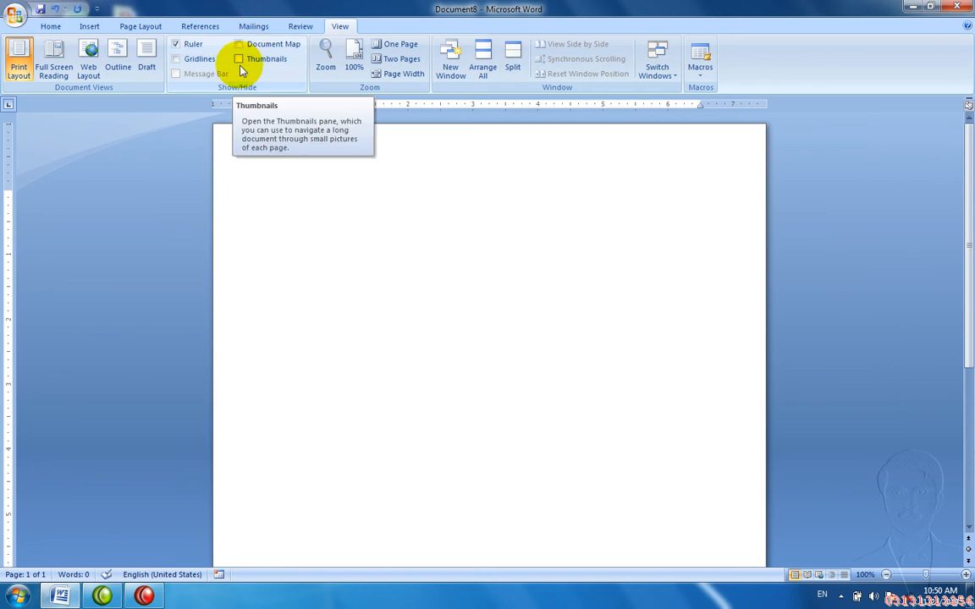
Step: Add the Charsadda Heading 1 with =rand() sample paragraphs, then insert a page break
type("Charsadda")
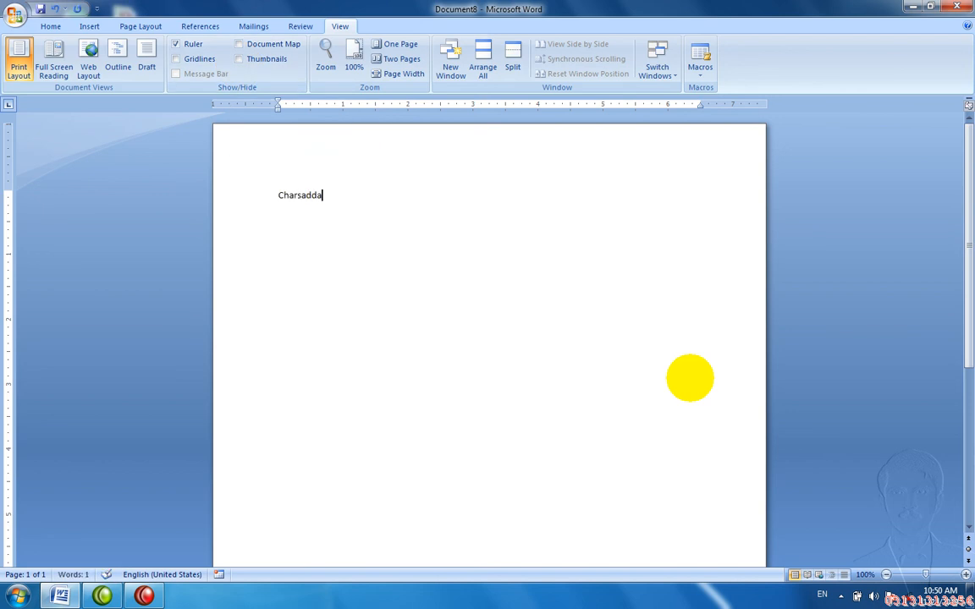
key("ctrl+alt+1")
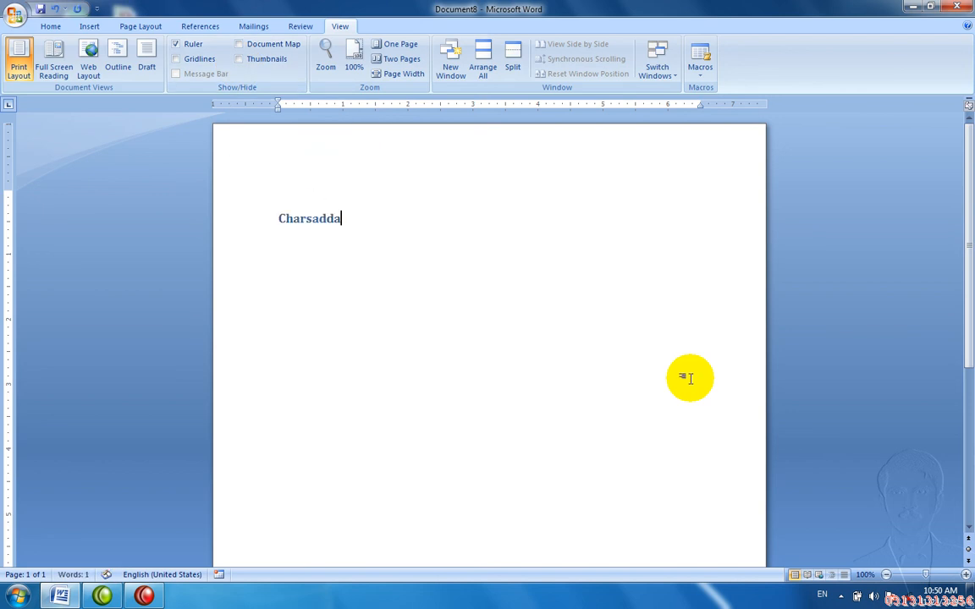
key("Return")
type("=rad")
key("BackSpace")
type("nd()")
key("Return")
key("ctrl+Return")
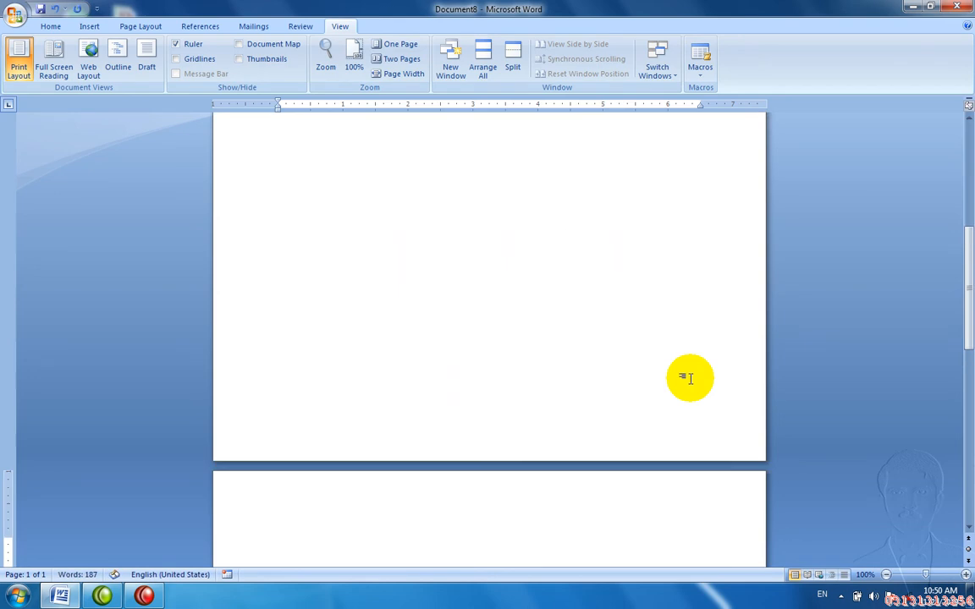
Step: Add the Peshawar Heading 1 followed by =rand() sample paragraphs
type("Peshawa")
key("BackSpace")
type("r")
key("Return")
key("BackSpace")
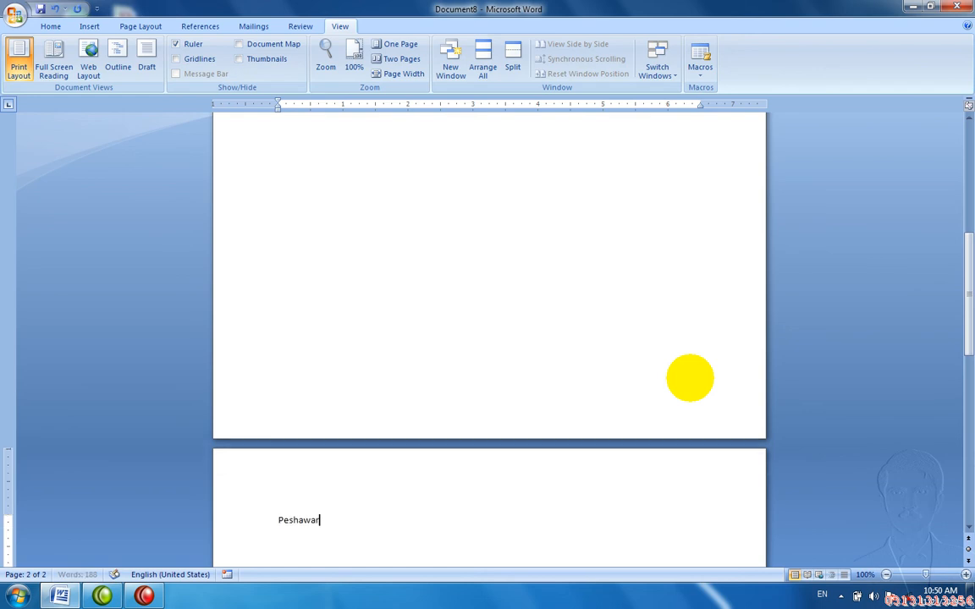
key("ctrl+alt+1")
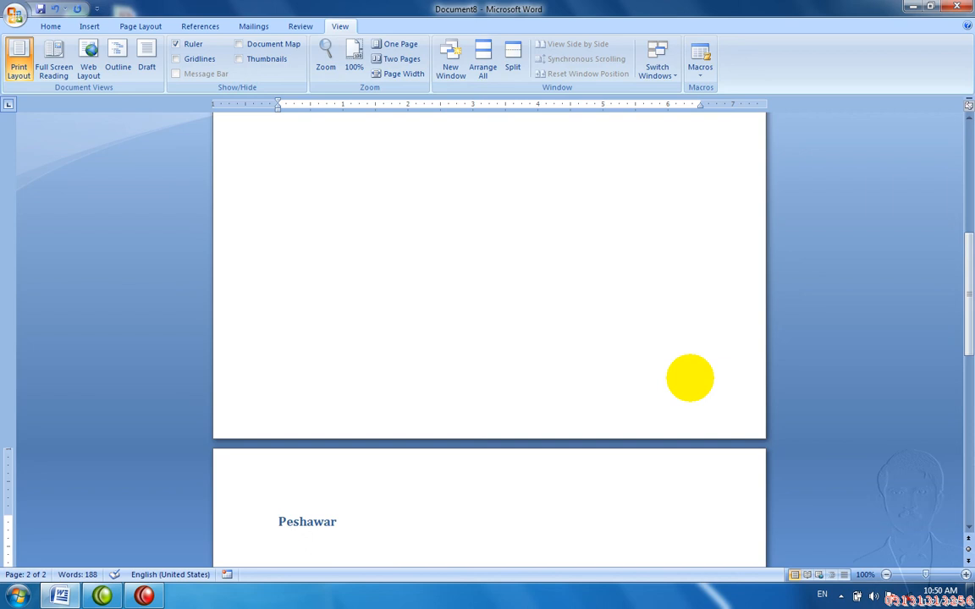
type("=radn")
key("BackSpace")
key("BackSpace")
type("nd()")
key("Return")
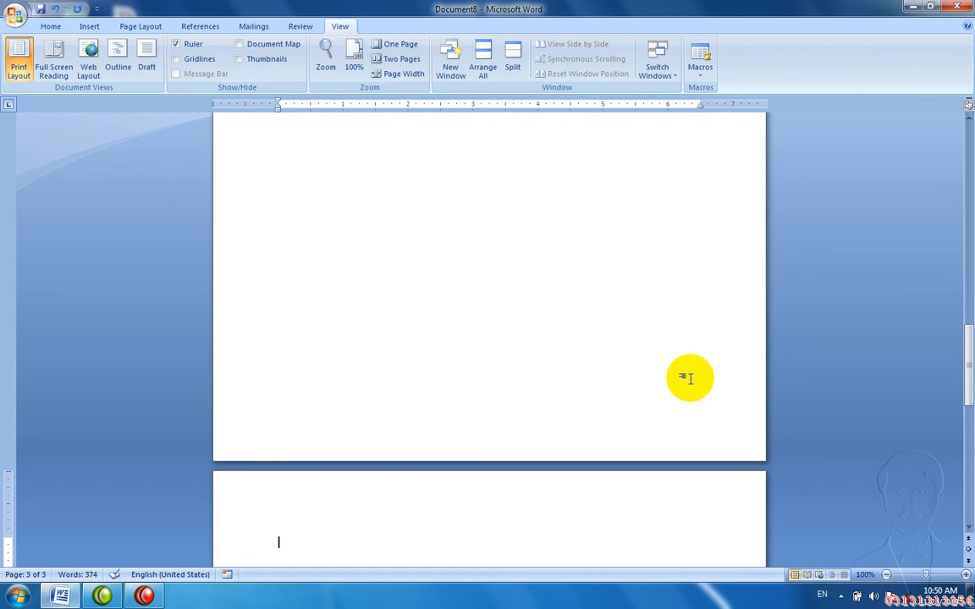
Step: Add the Kpk Heading 1 on page 3 with =rand() sample paragraphs
type("Kpk")
key("Return")
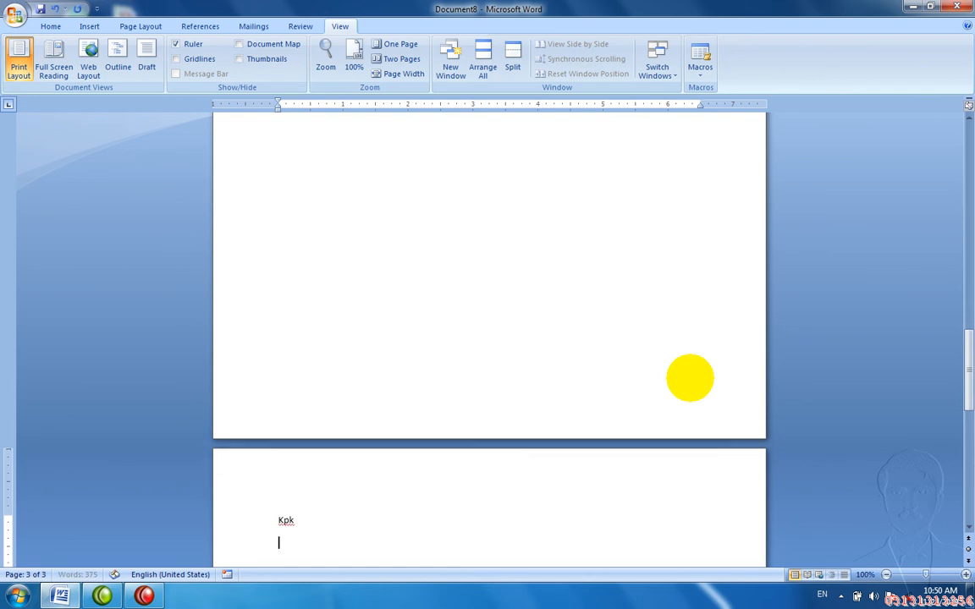
key("ctrl+alt+1")
key("Return")
type("=rand")
key("Return")
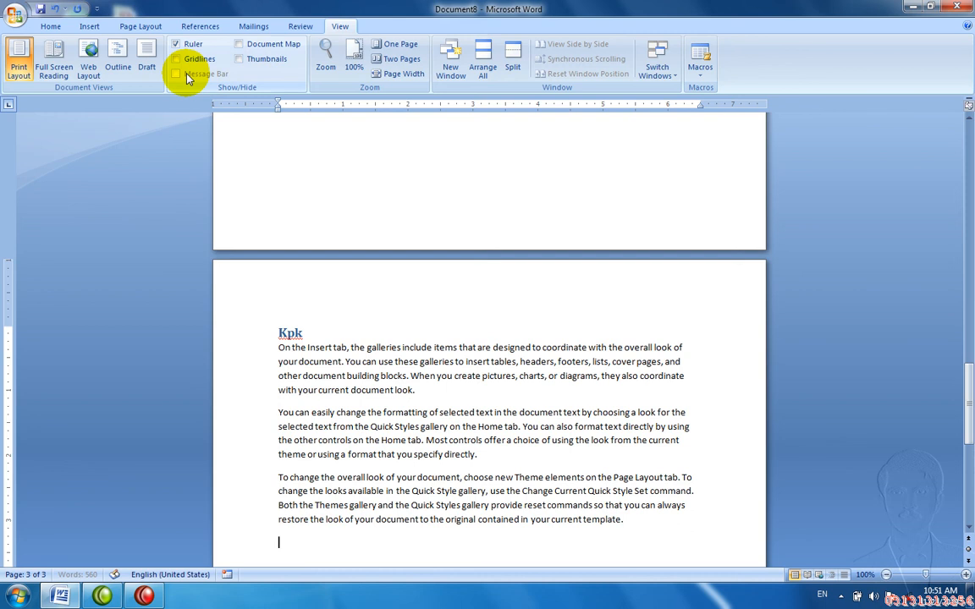
Step: Show the Document Map and jump between the Charsadda, Peshawar and Kpk headings
left_click(238, 44)
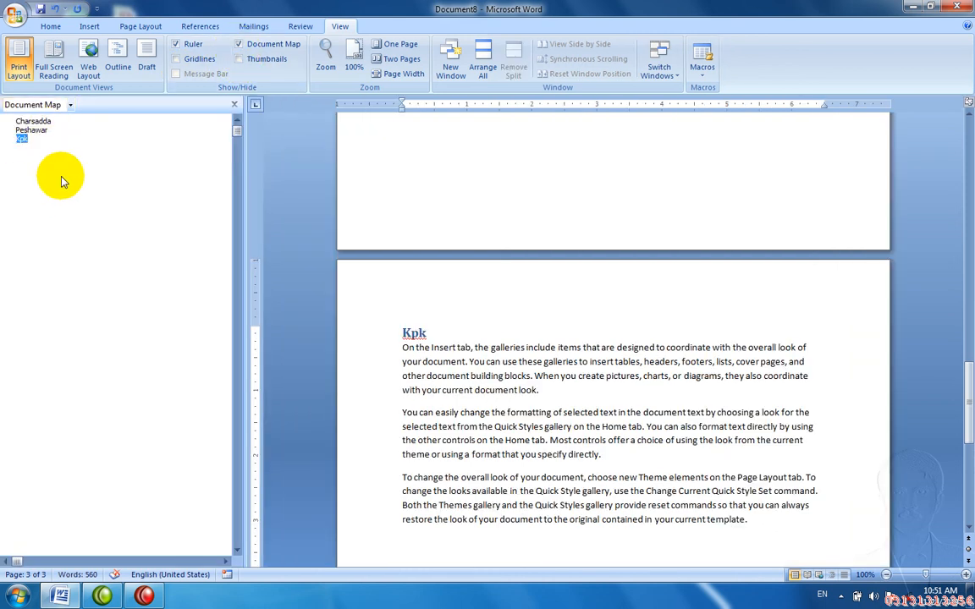
left_click(71, 105)
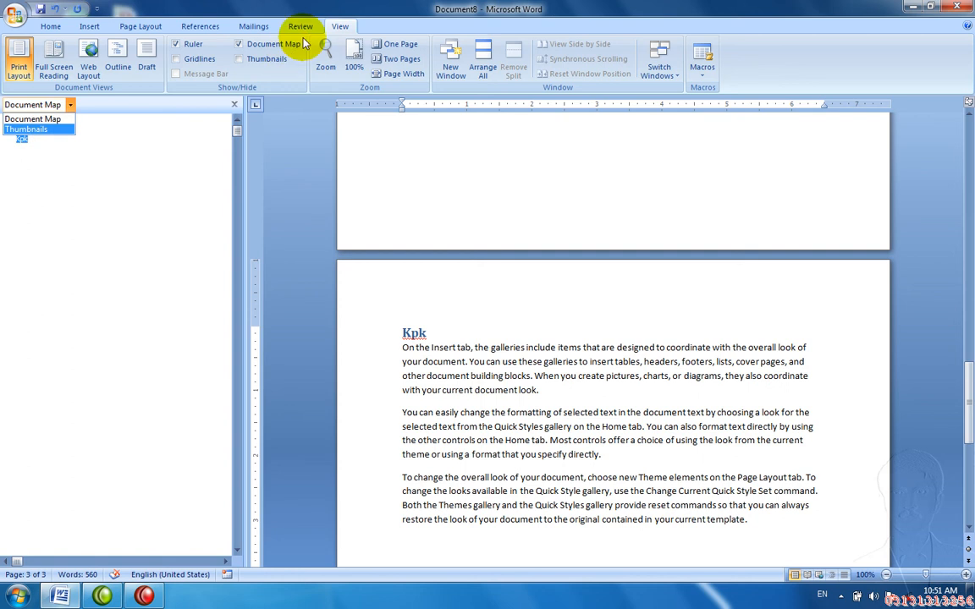
left_click(191, 108)
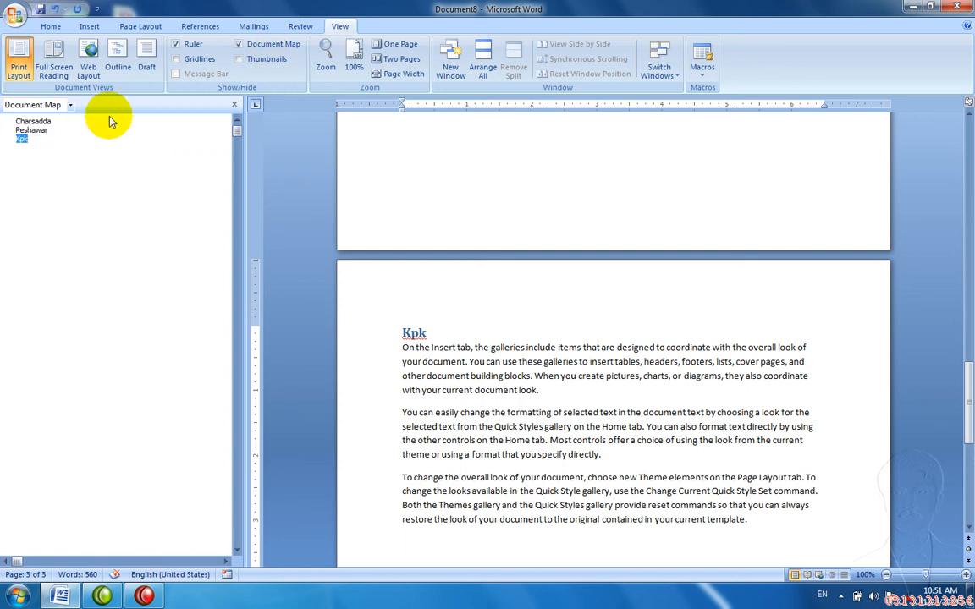
left_click(33, 123)
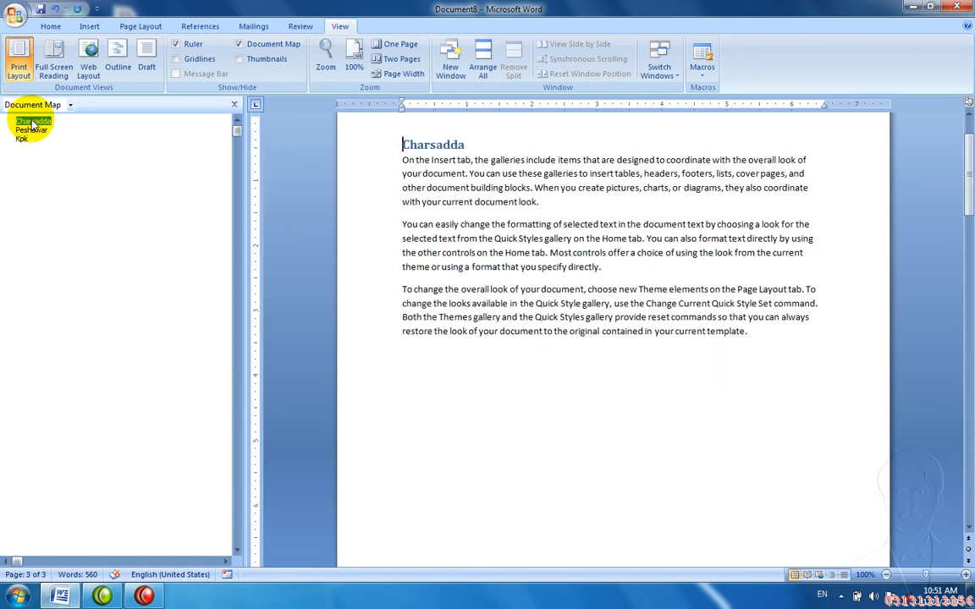
left_click(31, 130)
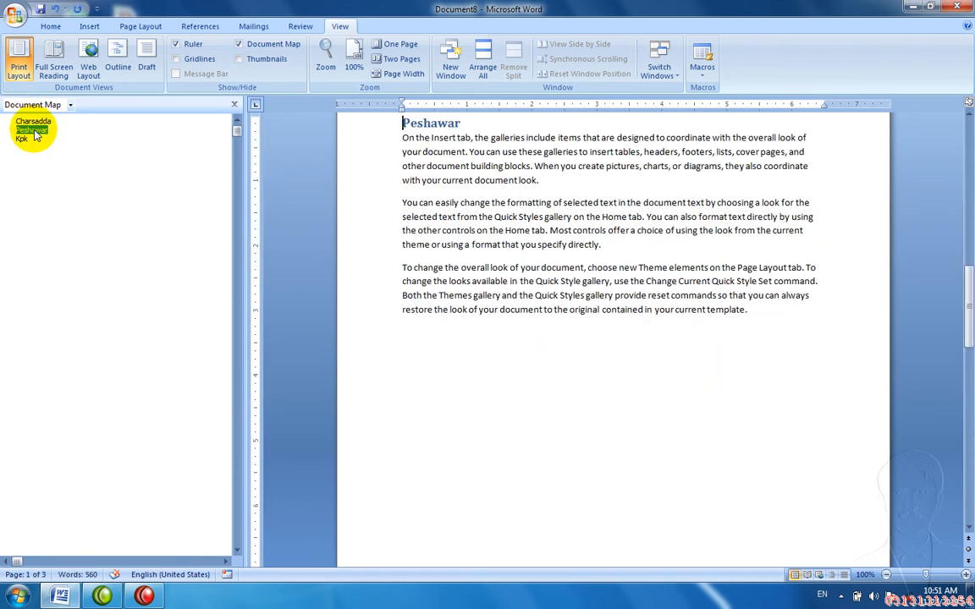
left_click(22, 141)
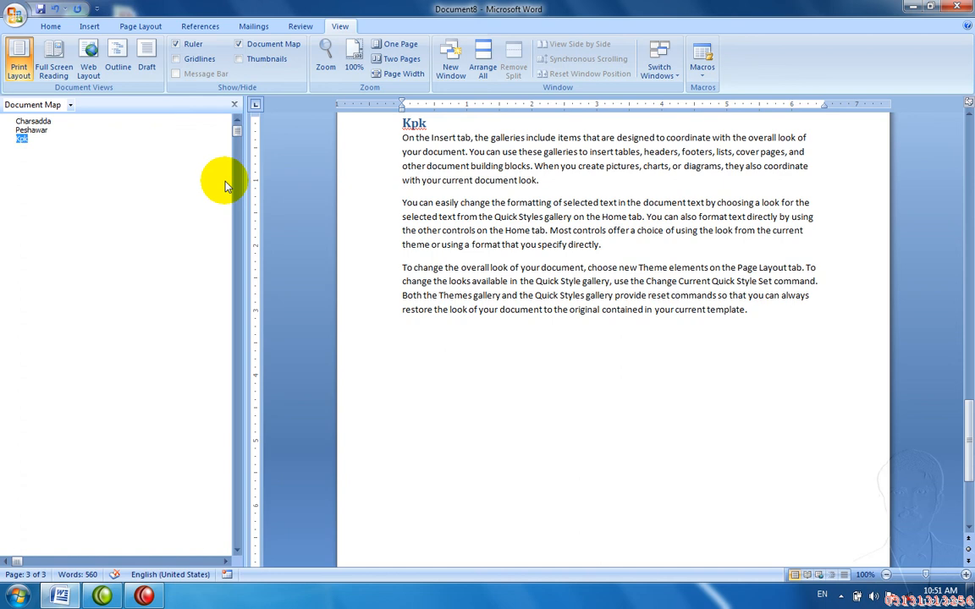
left_click(251, 46)
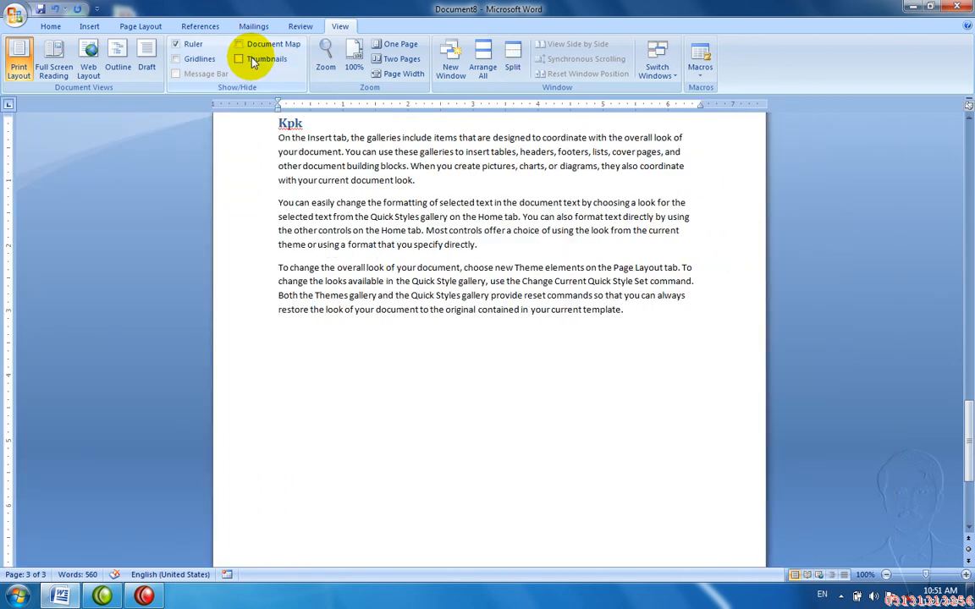
left_click(253, 61)
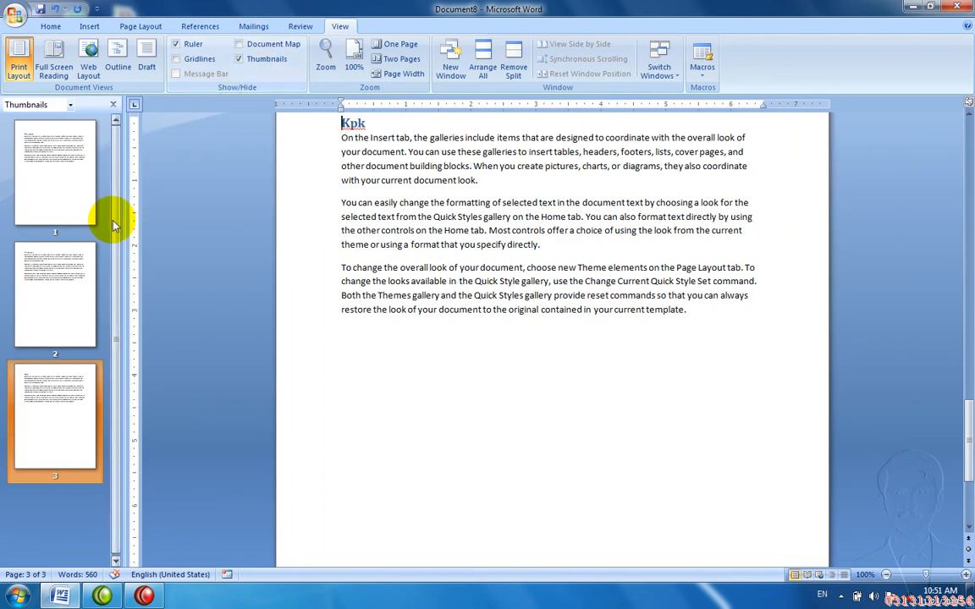
left_click(70, 105)
left_click(65, 120)
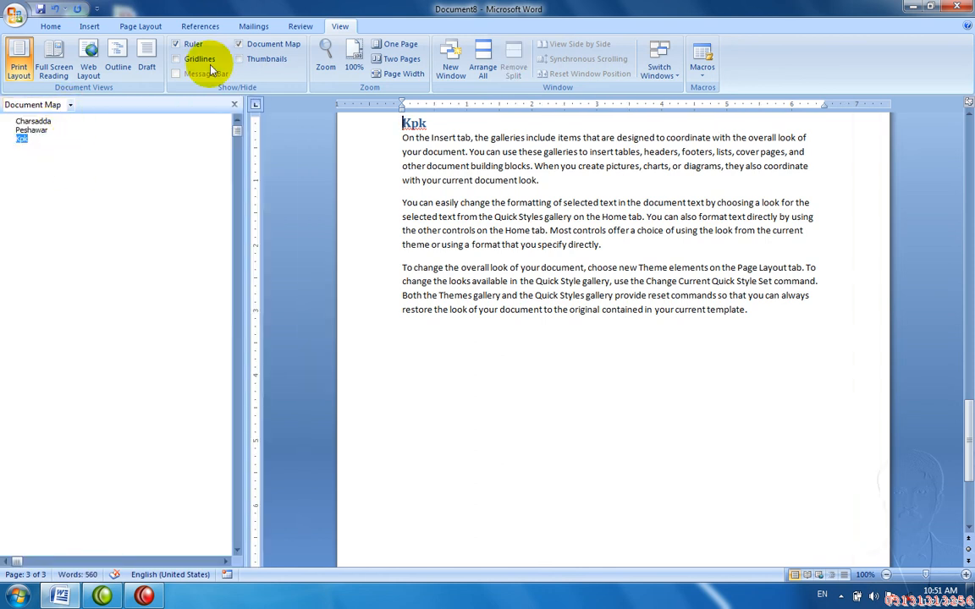
left_click(71, 105)
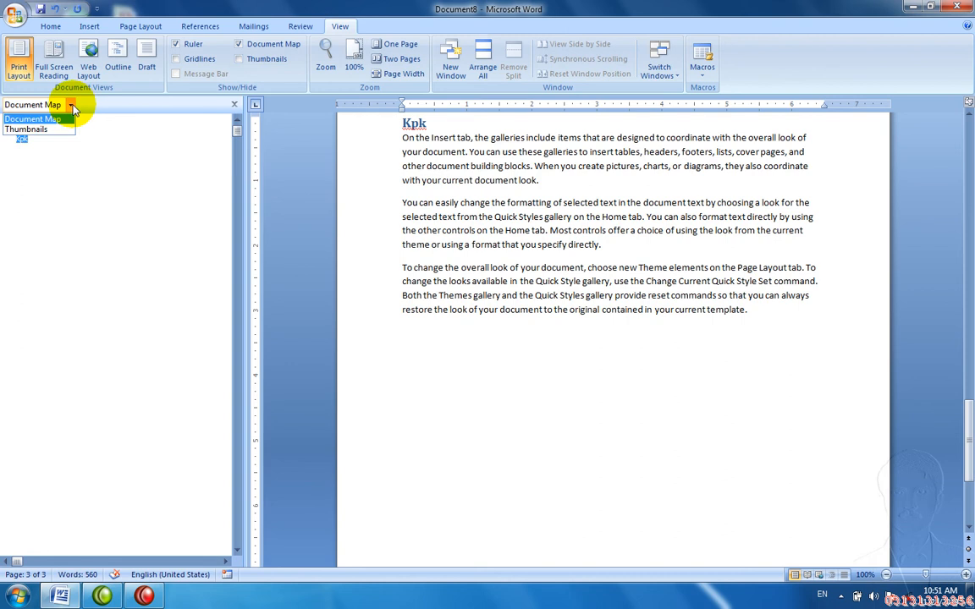
left_click(60, 128)
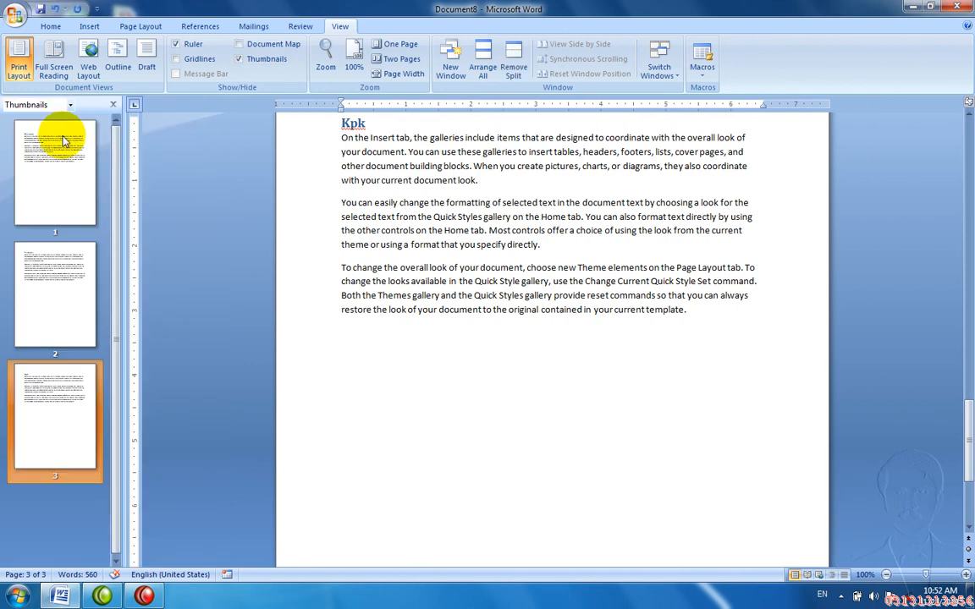
left_click(67, 290)
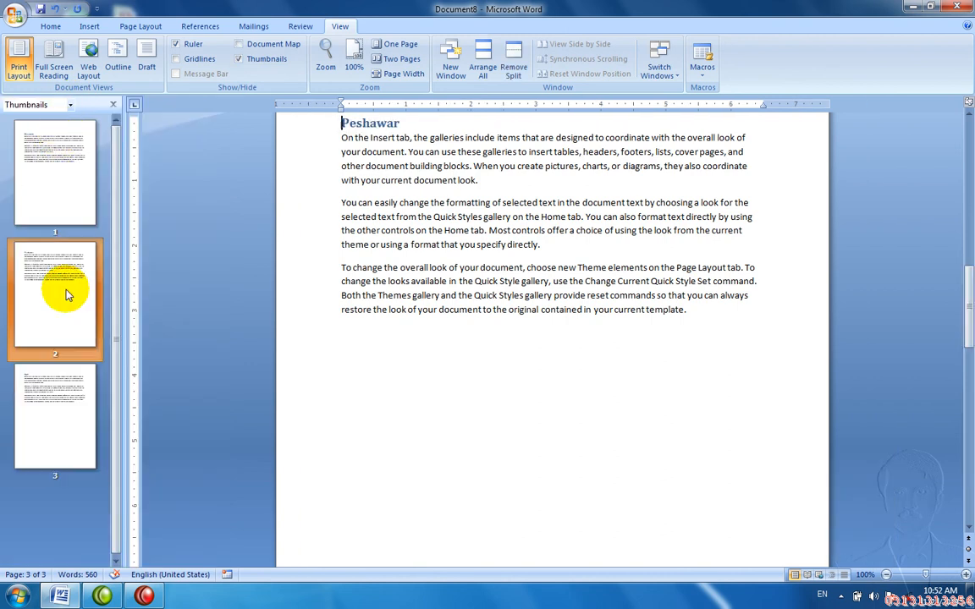
left_click(61, 204)
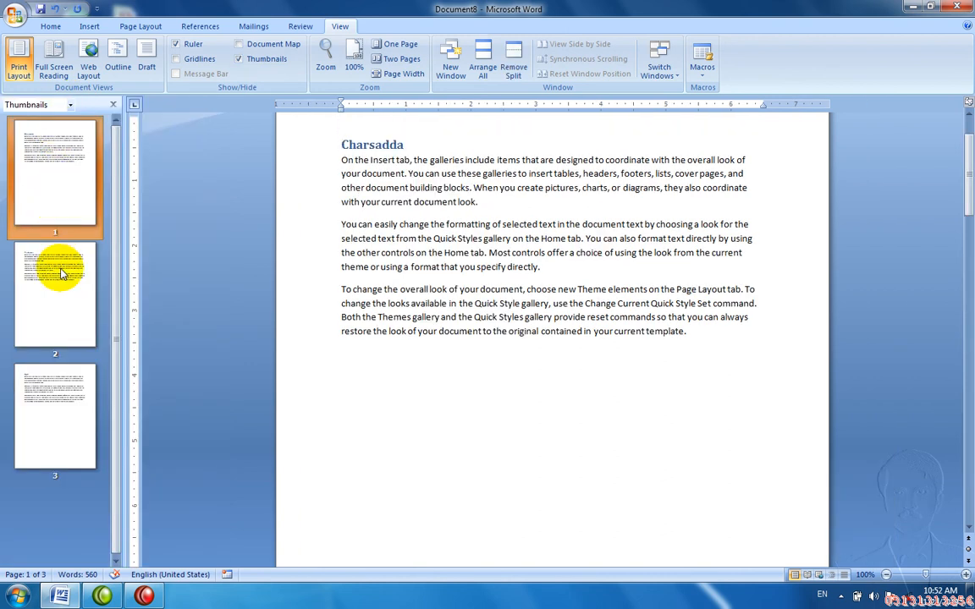
left_click(61, 273)
left_click(65, 390)
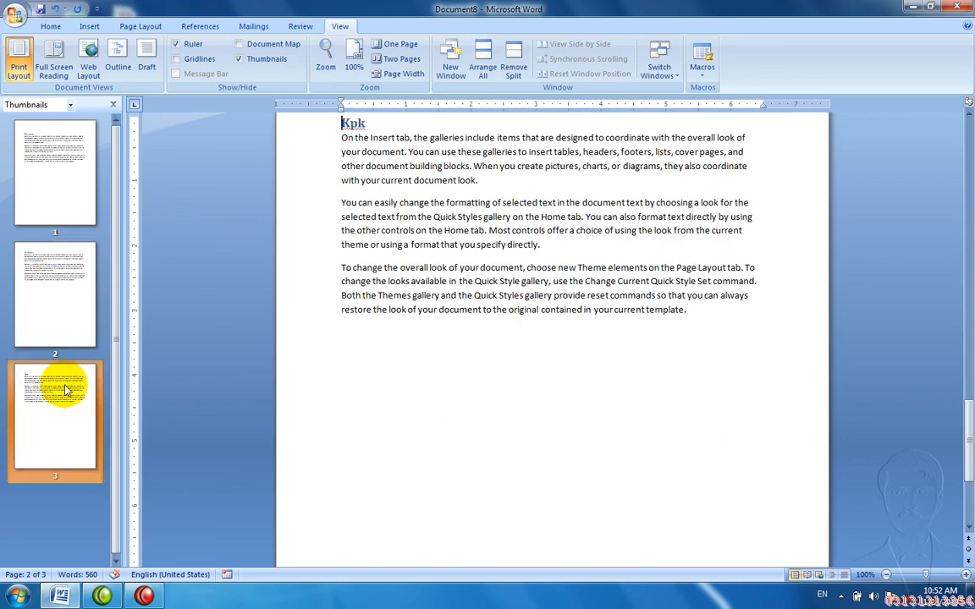
left_click(46, 206)
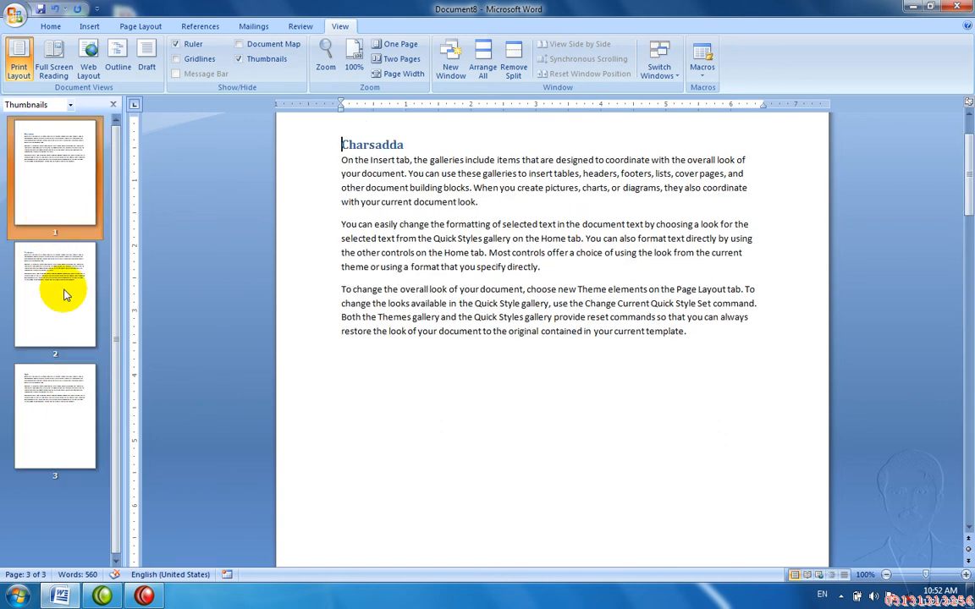
left_click(64, 295)
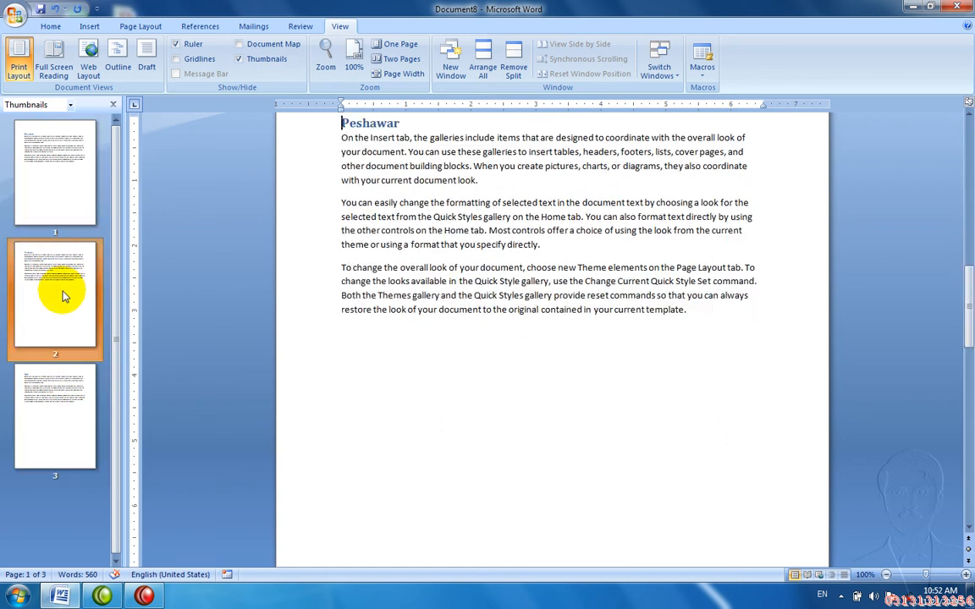
left_click(70, 105)
left_click(63, 119)
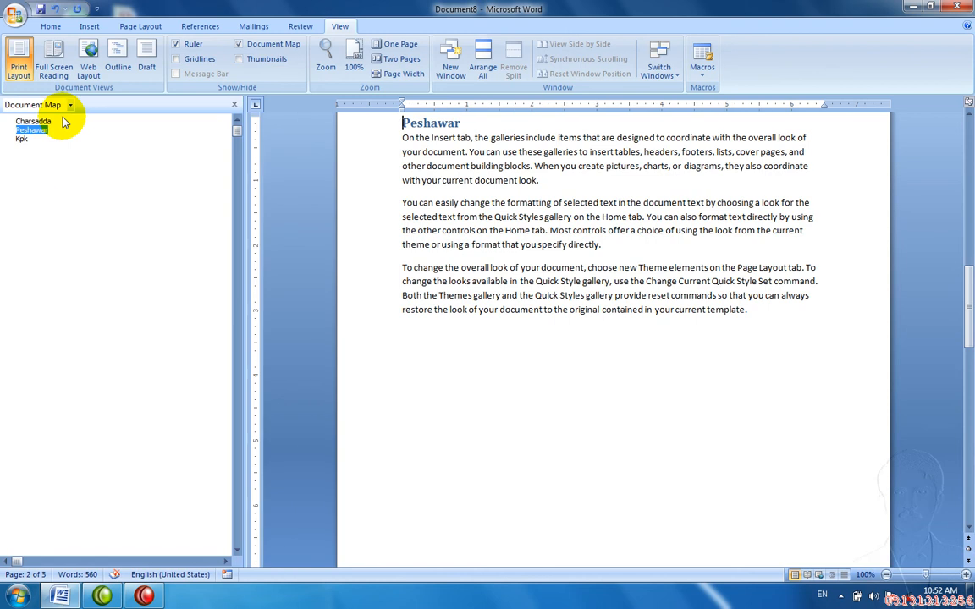
left_click(34, 122)
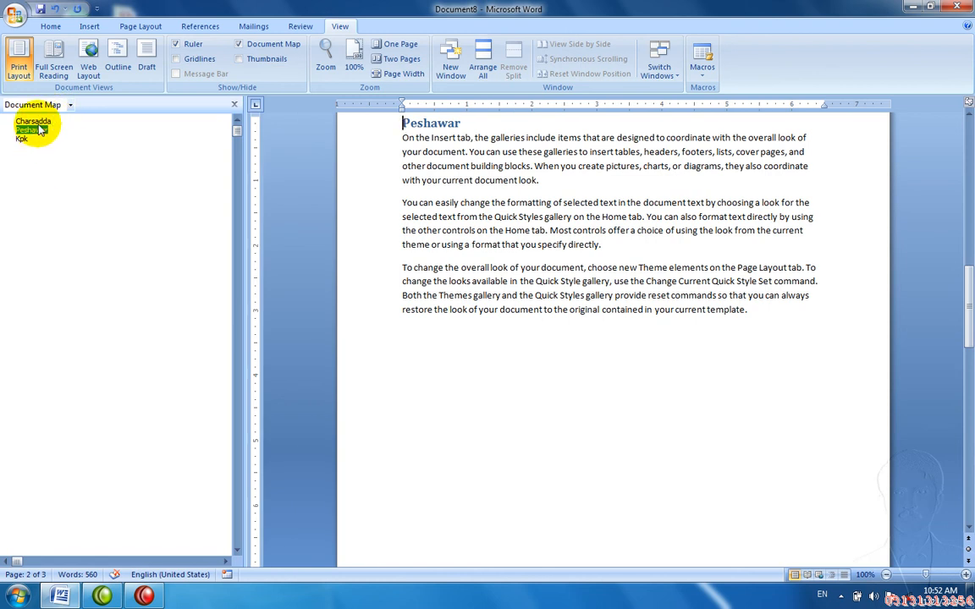
left_click(30, 130)
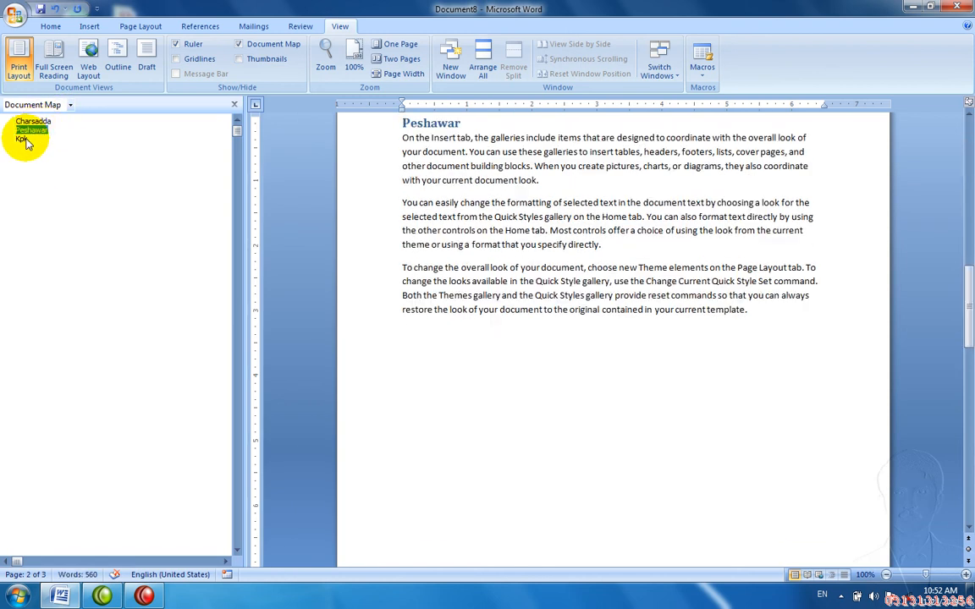
left_click(24, 139)
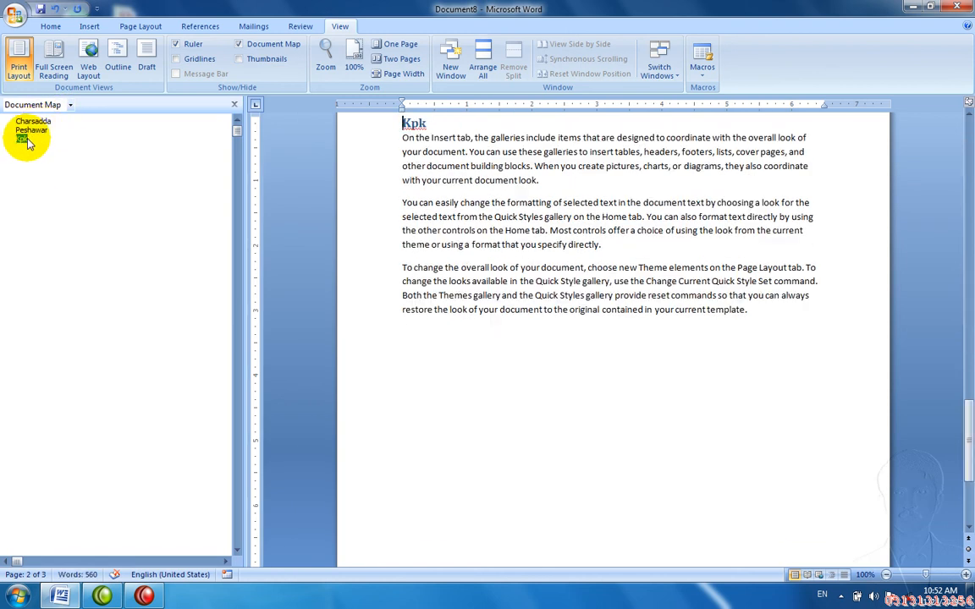
Step: Zoom the document to 200% and close the Document Map pane
left_click(323, 57)
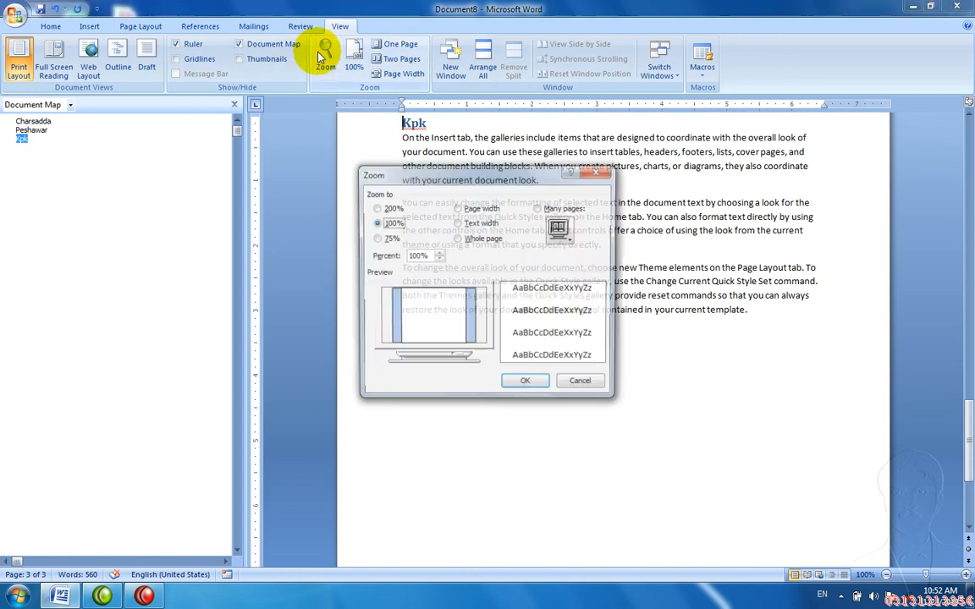
left_click(392, 207)
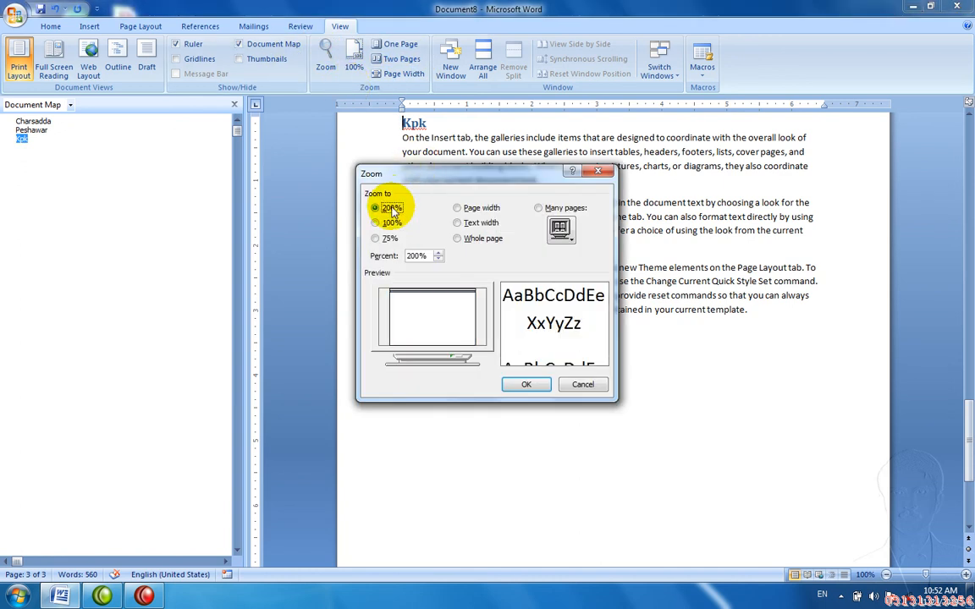
left_click(527, 385)
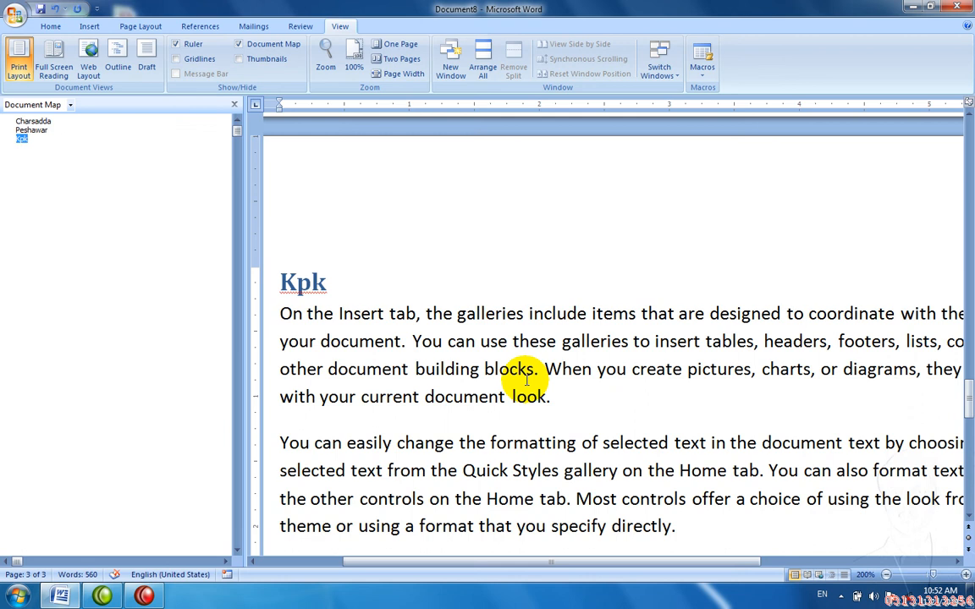
left_click(236, 105)
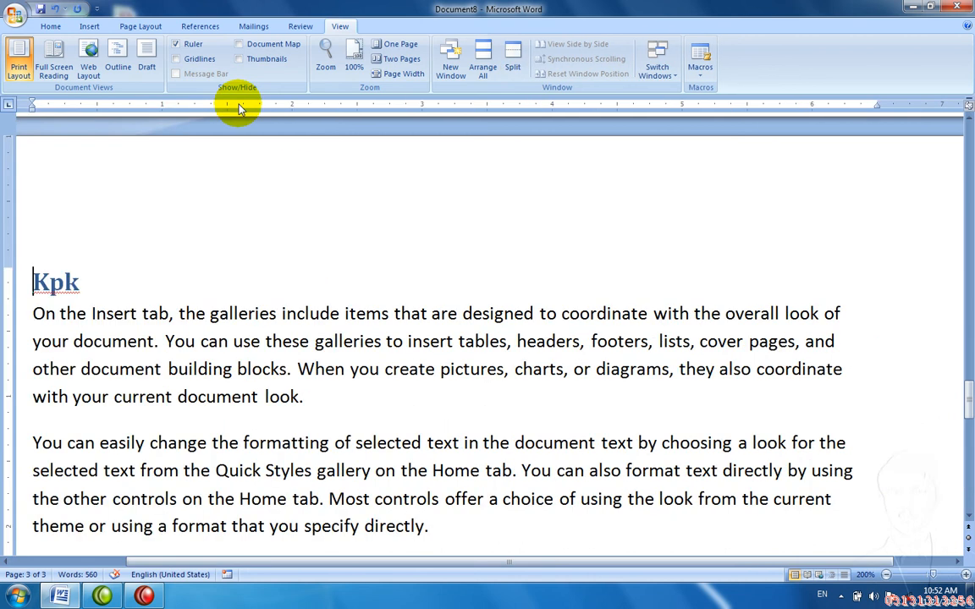
Step: Cycle the Zoom dialog through Page width, Many pages, then Whole page
left_click(326, 54)
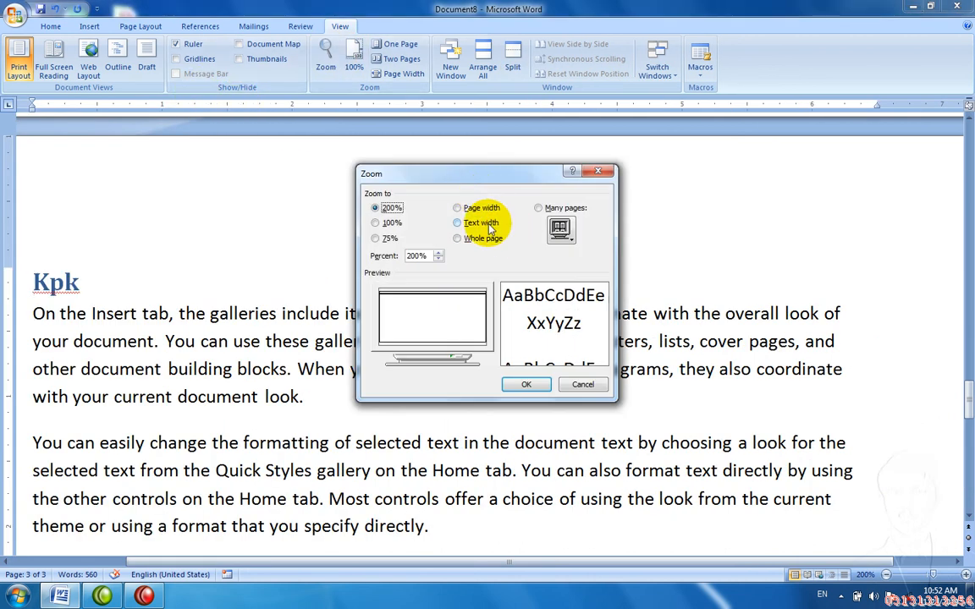
left_click(474, 209)
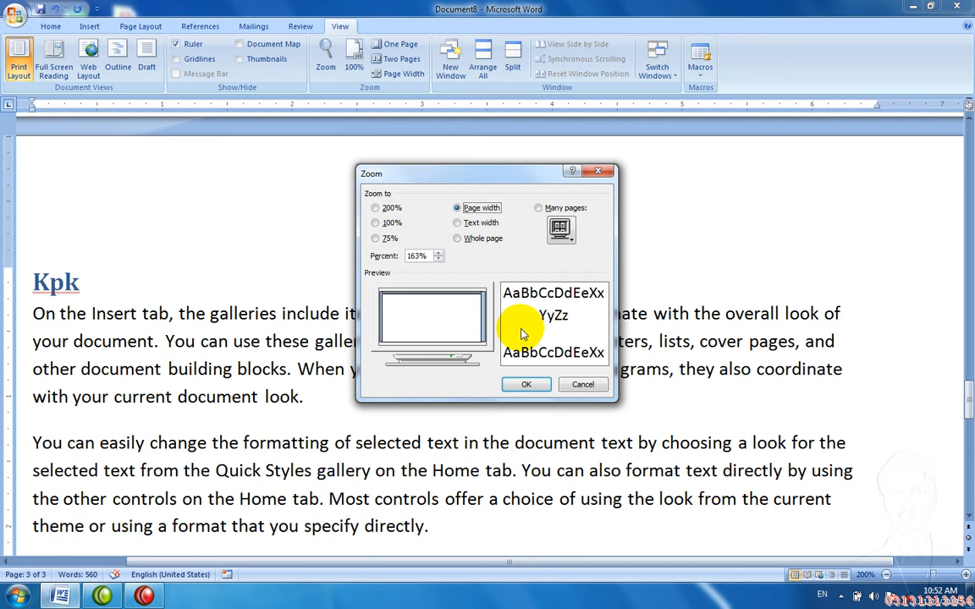
left_click(526, 381)
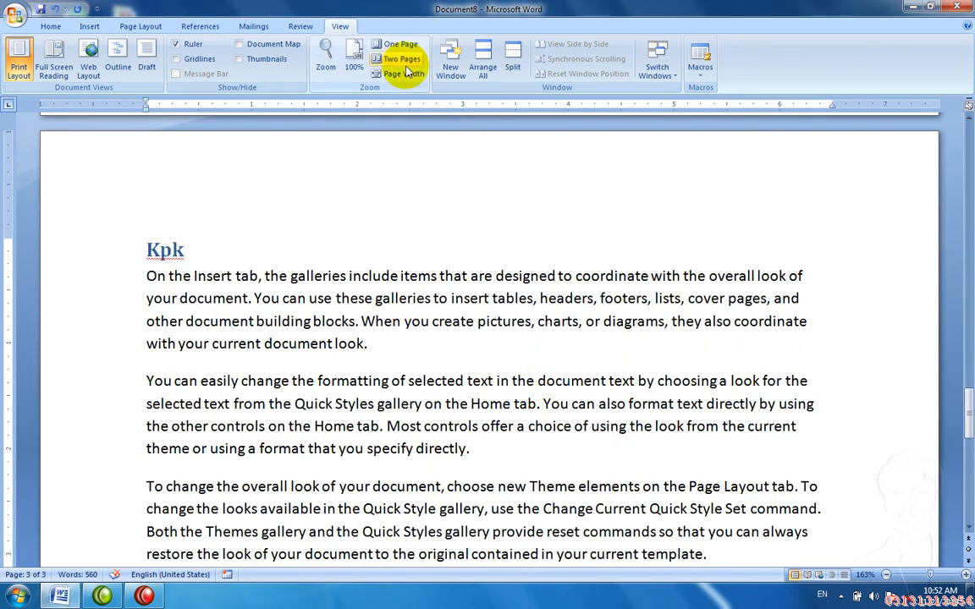
left_click(326, 56)
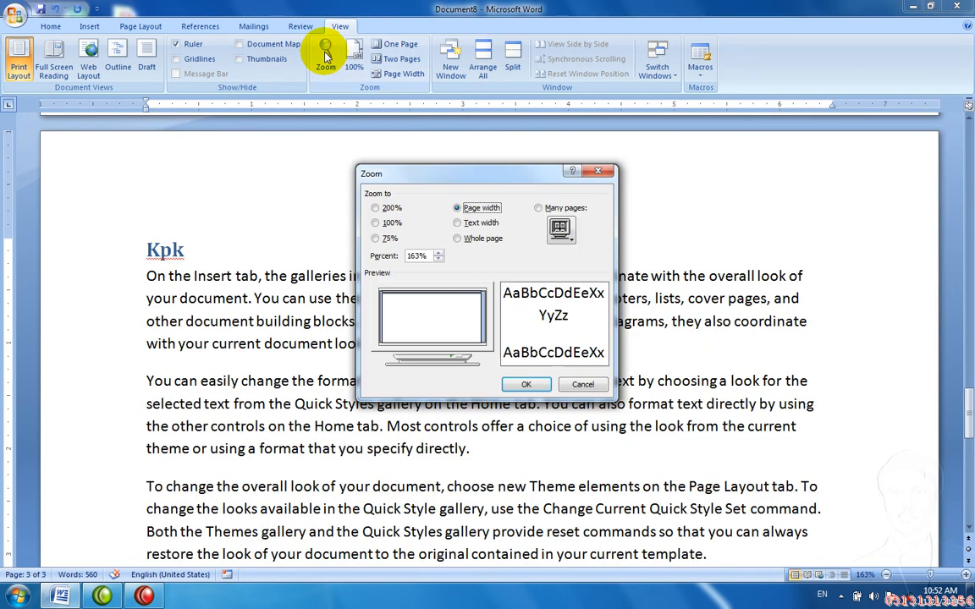
left_click(540, 209)
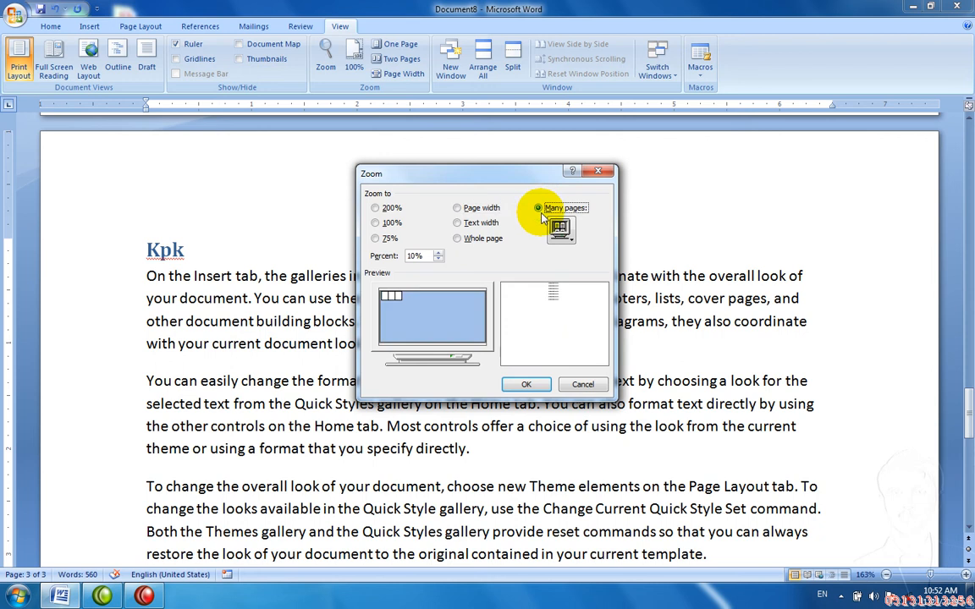
left_click(533, 386)
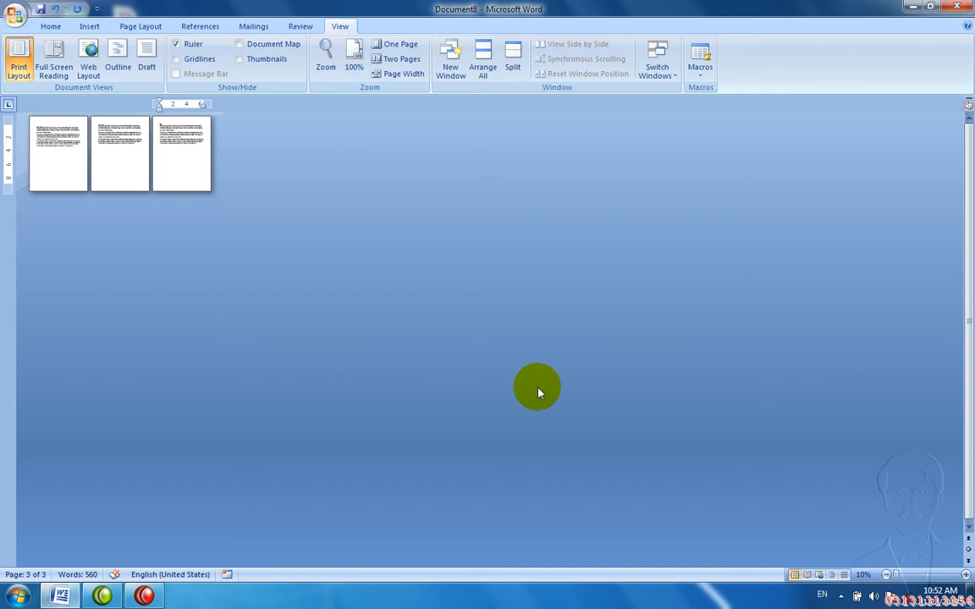
left_click(326, 57)
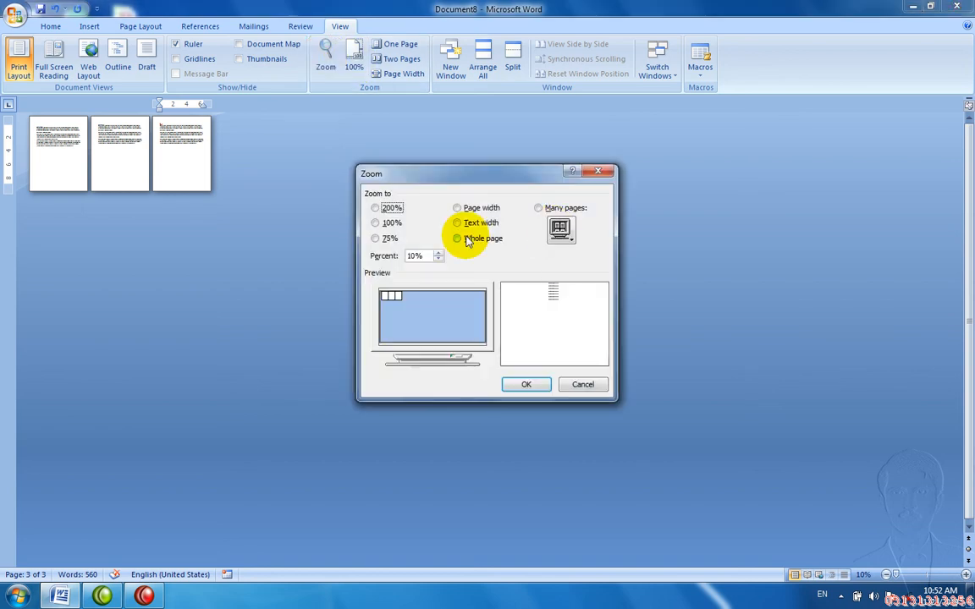
left_click(466, 240)
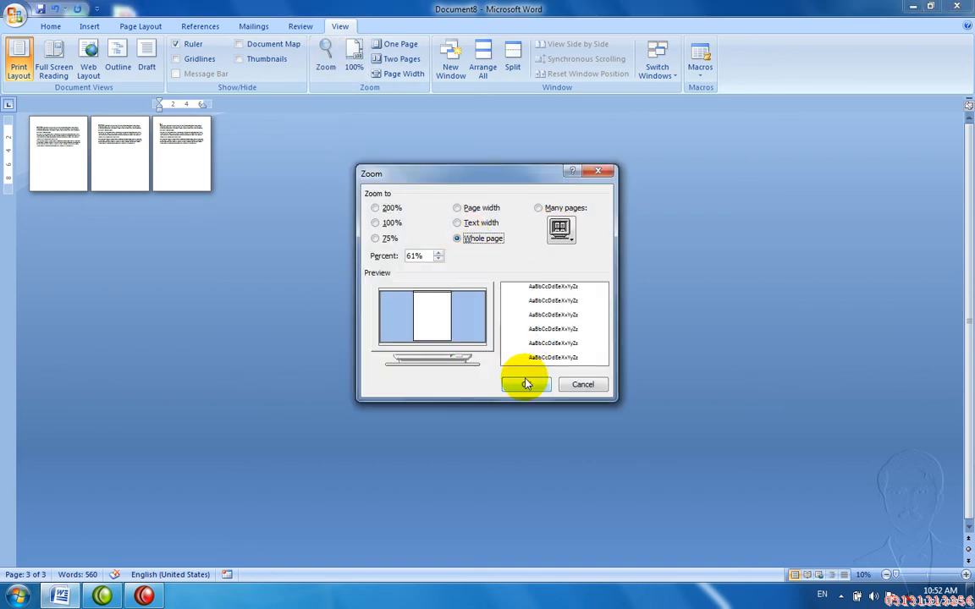
left_click(526, 383)
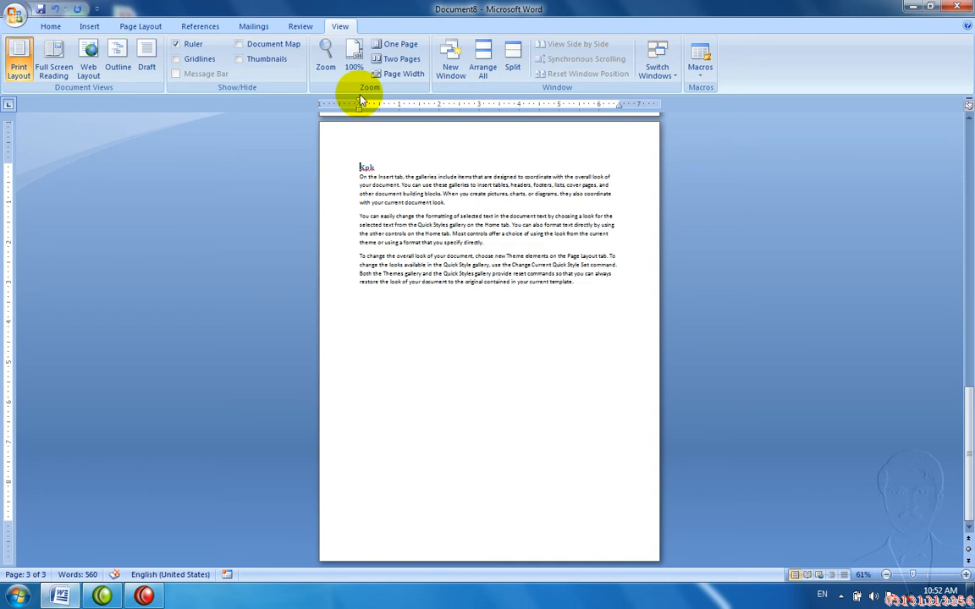
Step: Reset zoom to 100%, then slide it to 10%, 500% and back to 10%
left_click(354, 66)
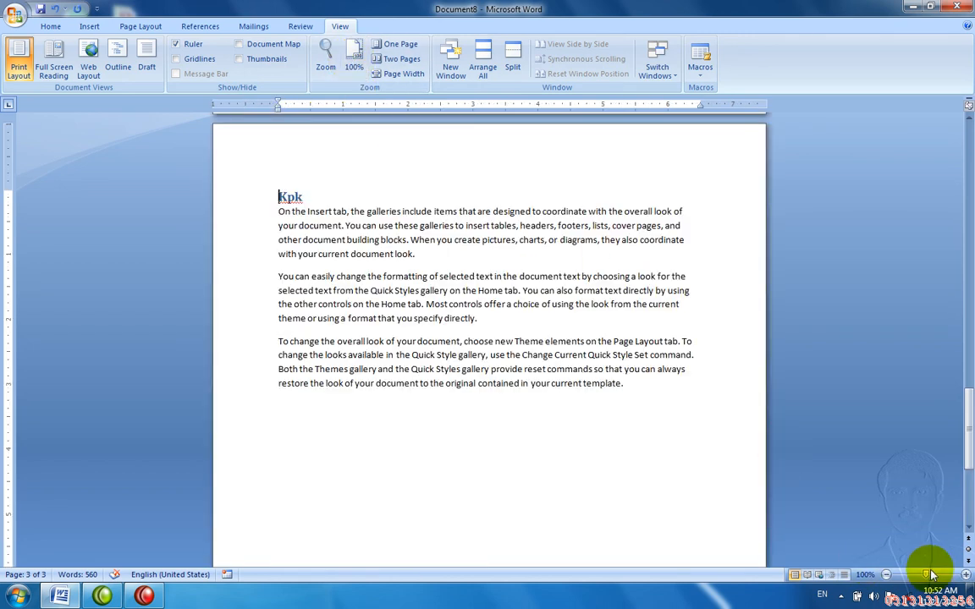
left_click_drag(931, 576, 891, 582)
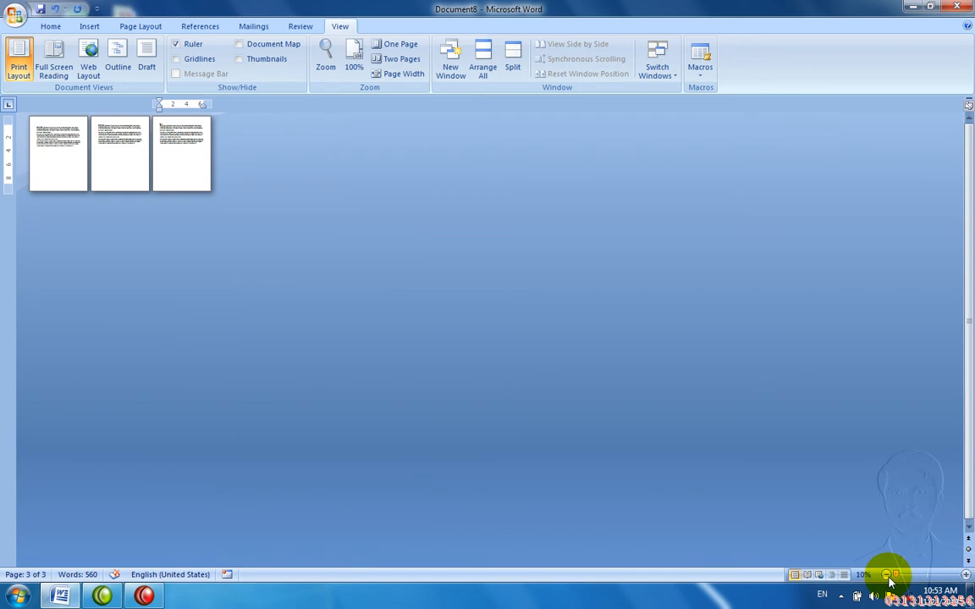
left_click_drag(890, 582, 961, 576)
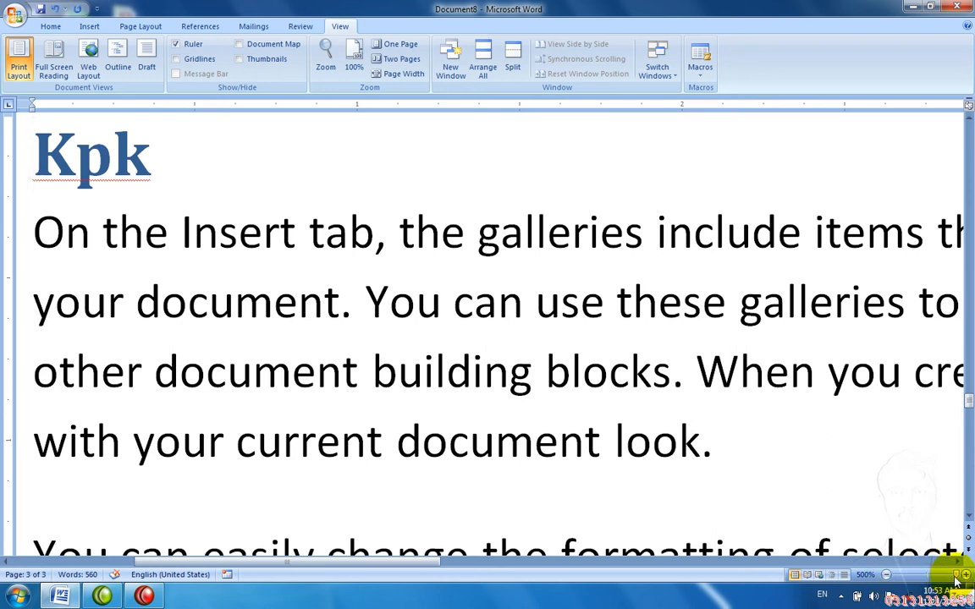
left_click_drag(956, 577, 876, 579)
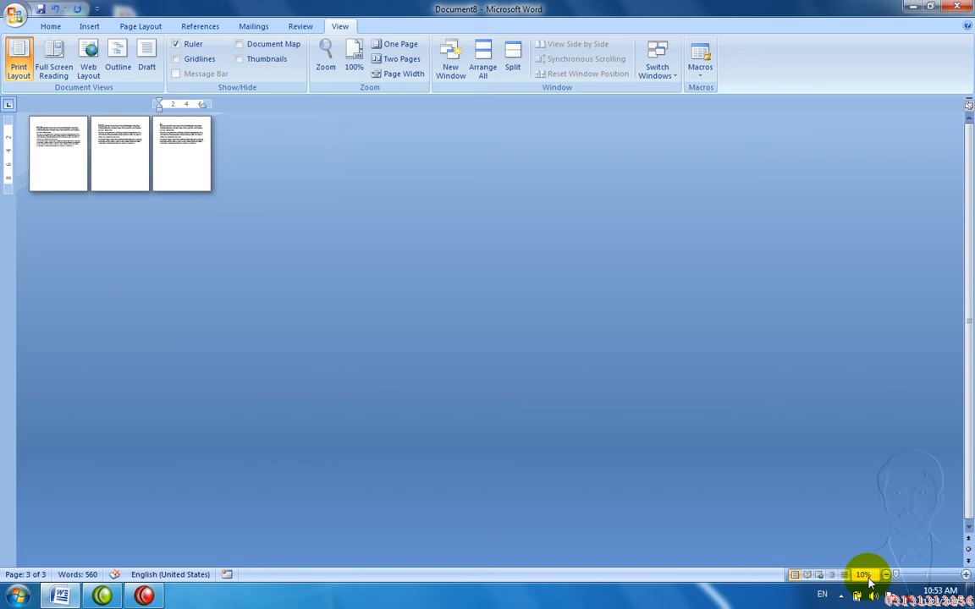
Step: Return to 100%, try One Page and Two Pages, then fit to Page Width
left_click(356, 52)
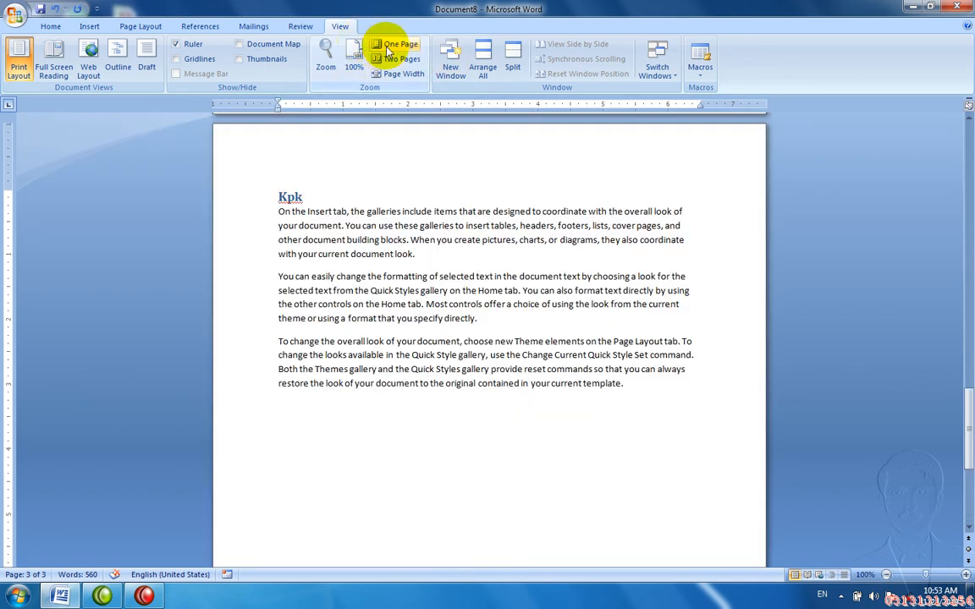
left_click(387, 46)
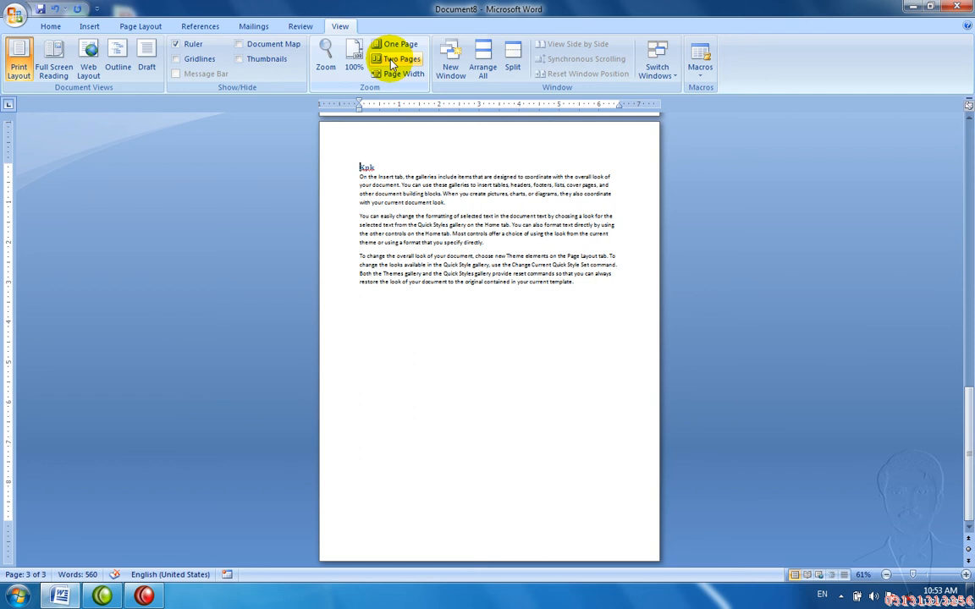
left_click(391, 61)
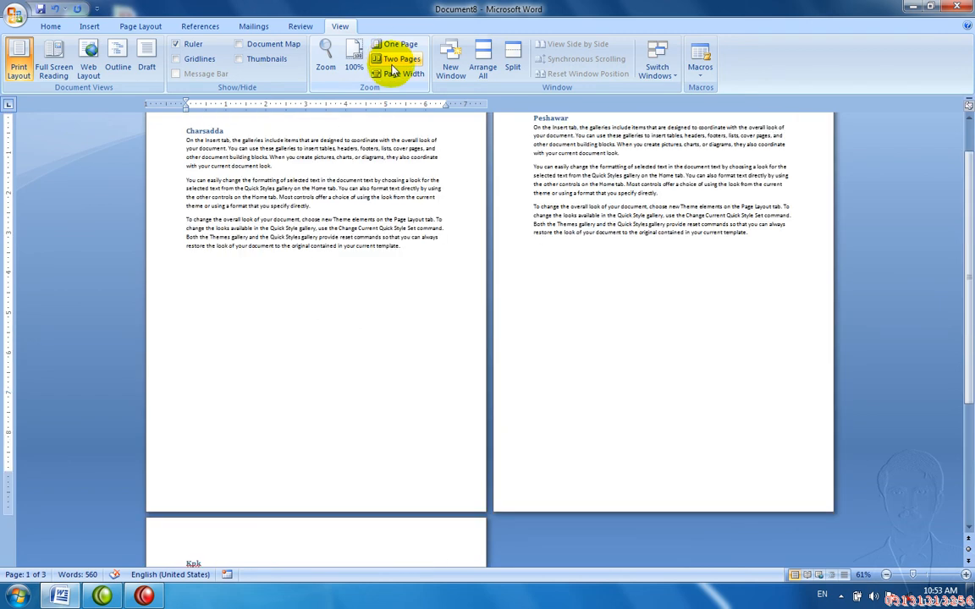
left_click(392, 74)
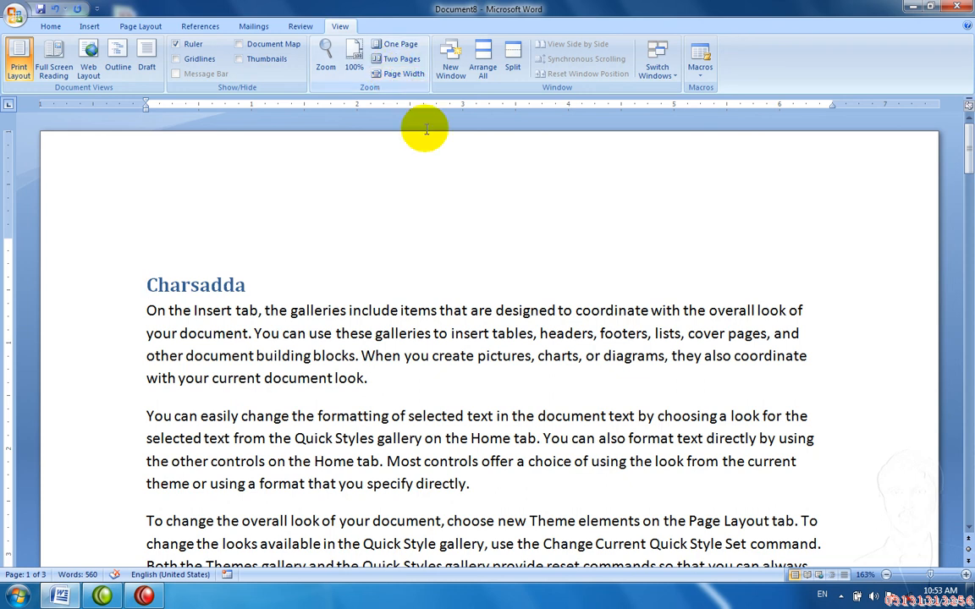
Step: Open Document8:2 as a new window, then return to Document8:1 and scroll to page 3
left_click(446, 74)
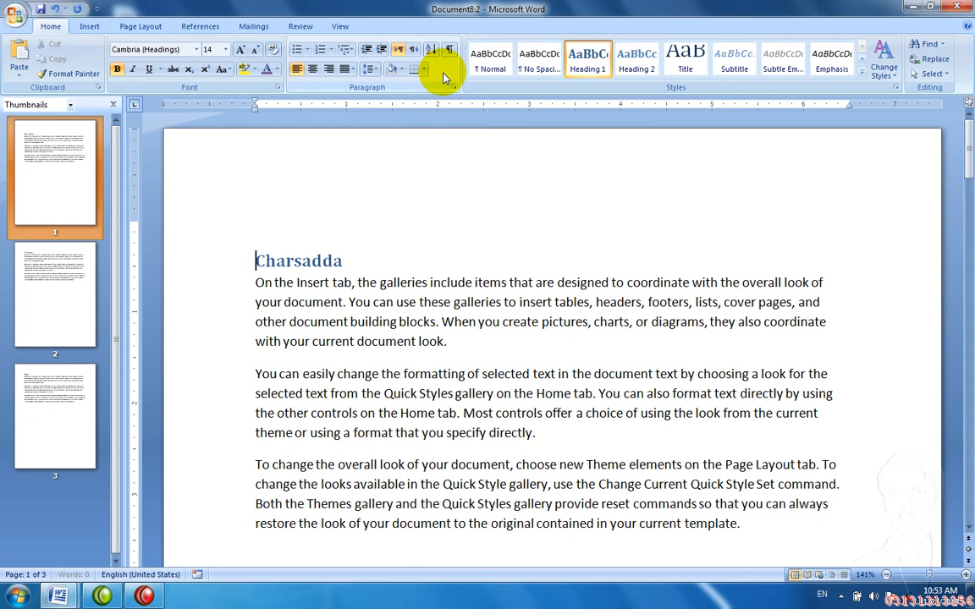
left_click(342, 27)
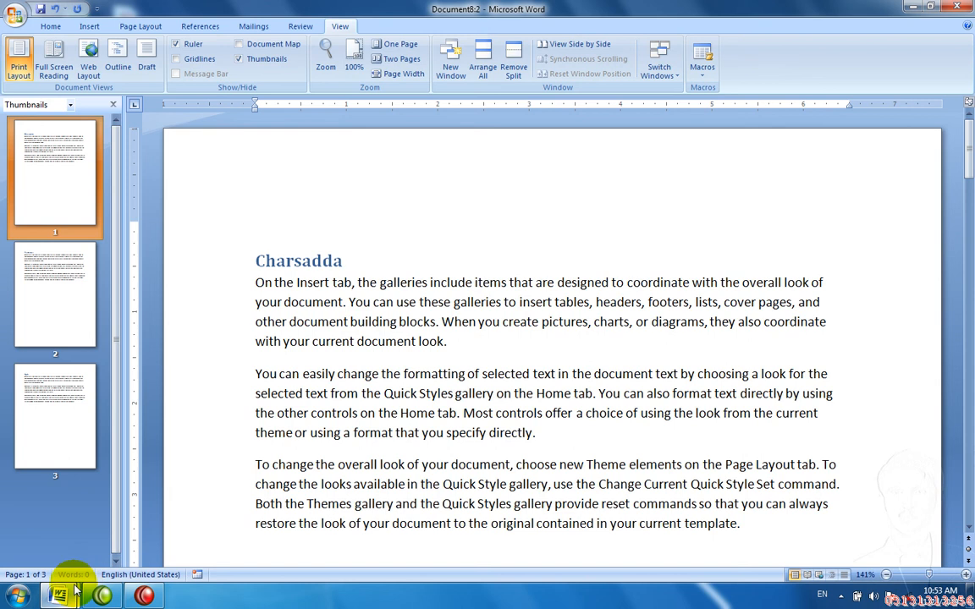
mouse_move(62, 591)
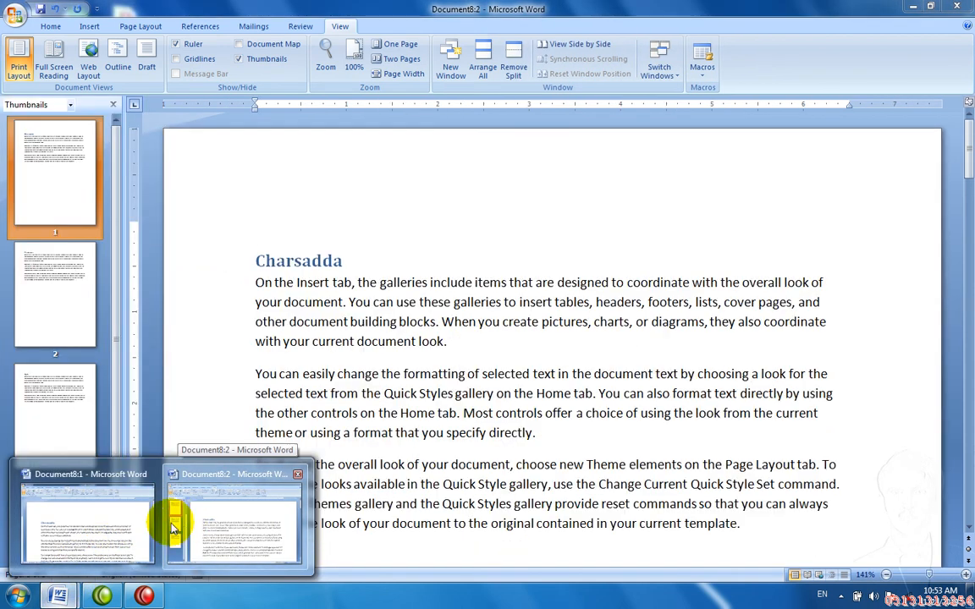
left_click(105, 521)
scroll(110, 526, "down", 20)
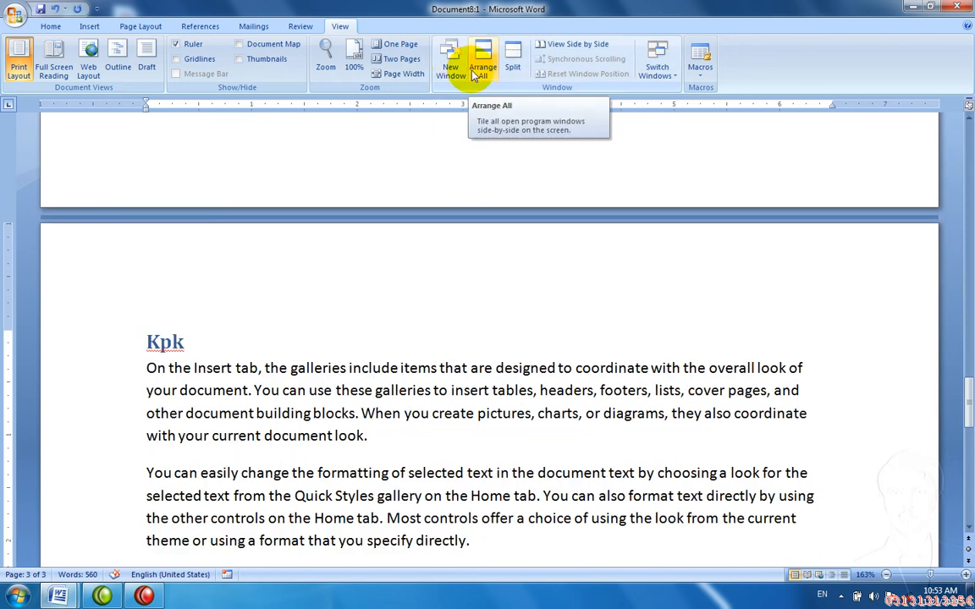
Step: Arrange both windows on screen and retype the Charsadda heading as Karchi
left_click(478, 72)
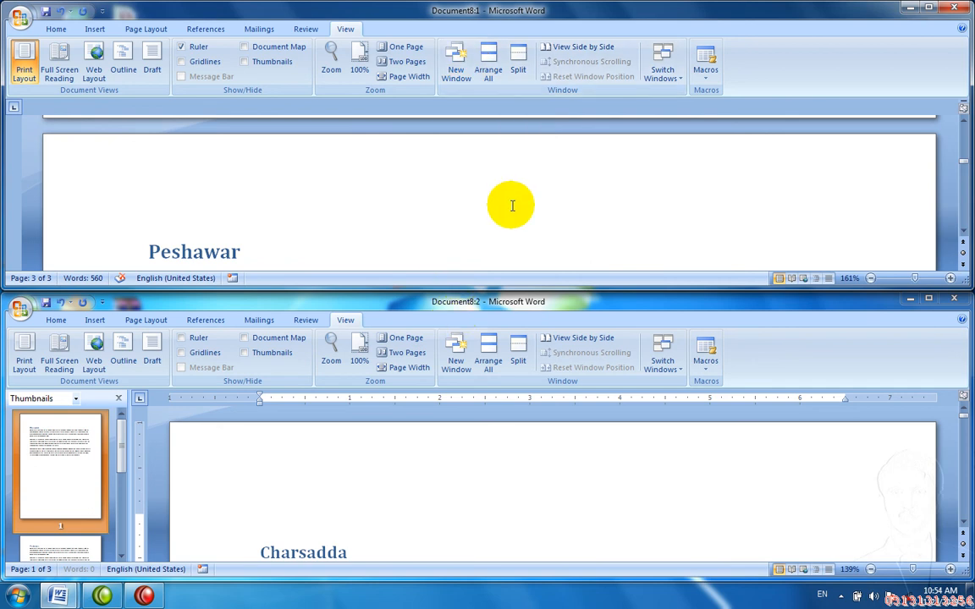
left_click(487, 227)
key("Down")
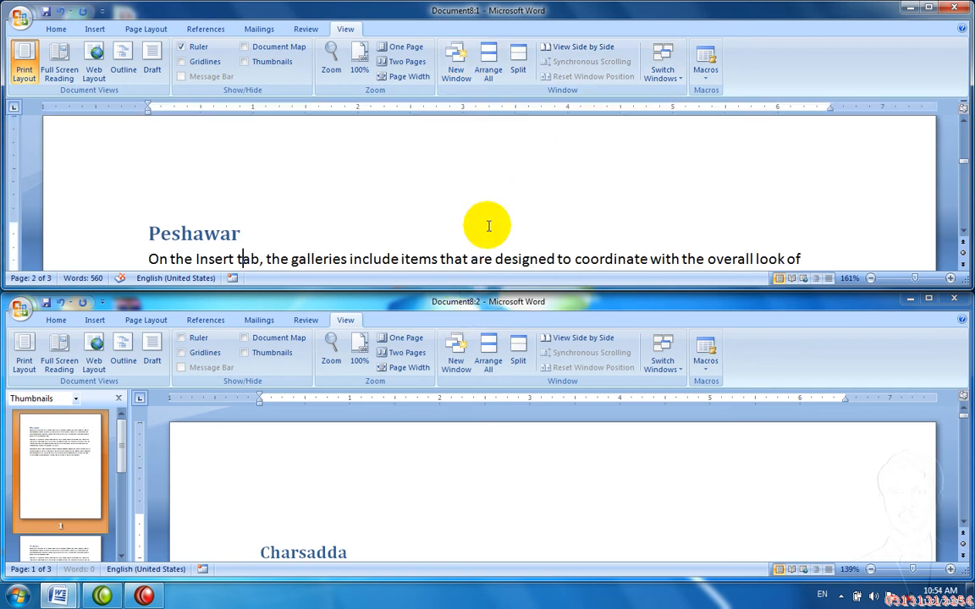
key("Down")
key("Down")
key("Down")
key("Down")
key("Down")
key("Down")
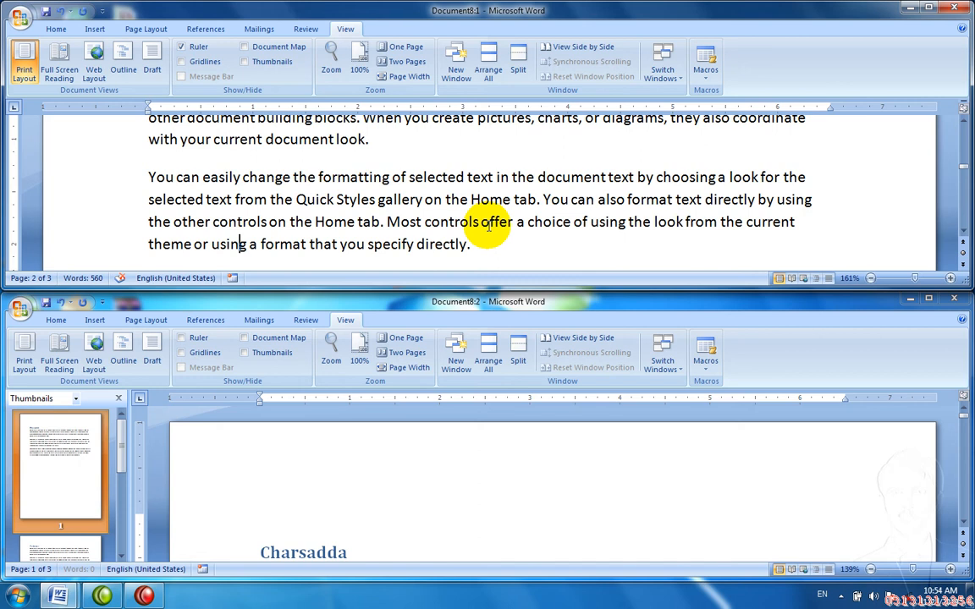
key("Down")
key("Down")
key("Down")
key("Up")
key("Up")
key("Up")
key("Up")
key("Up")
key("Up")
key("Up")
key("Up")
key("Up")
key("Up")
key("Up")
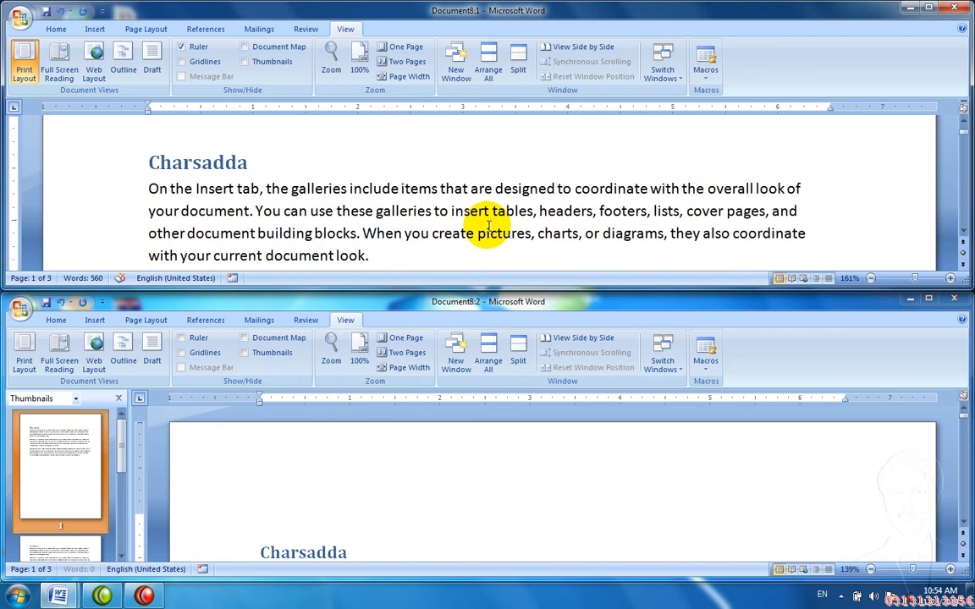
key("shift+Right")
key("shift+Right")
key("shift+Right")
key("shift+Right")
key("shift+Right")
key("shift+Right")
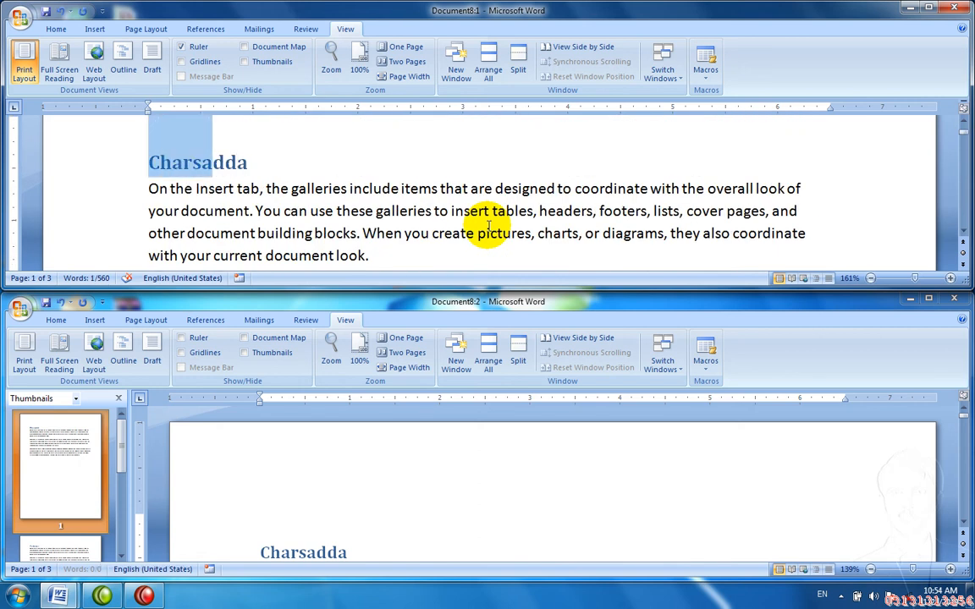
key("shift+Right")
key("shift+Right")
key("shift+Right")
key("shift+Right")
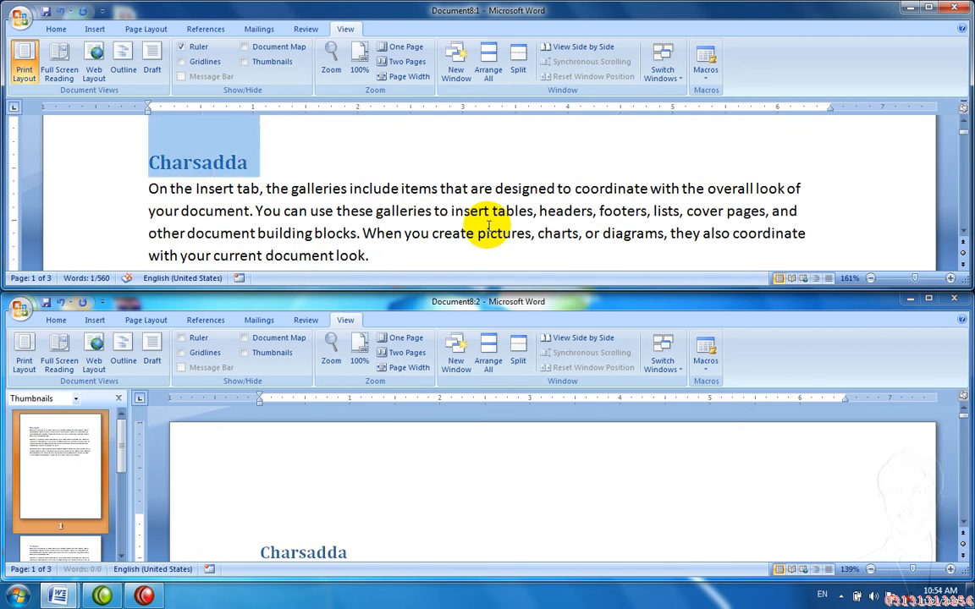
type("Karchi")
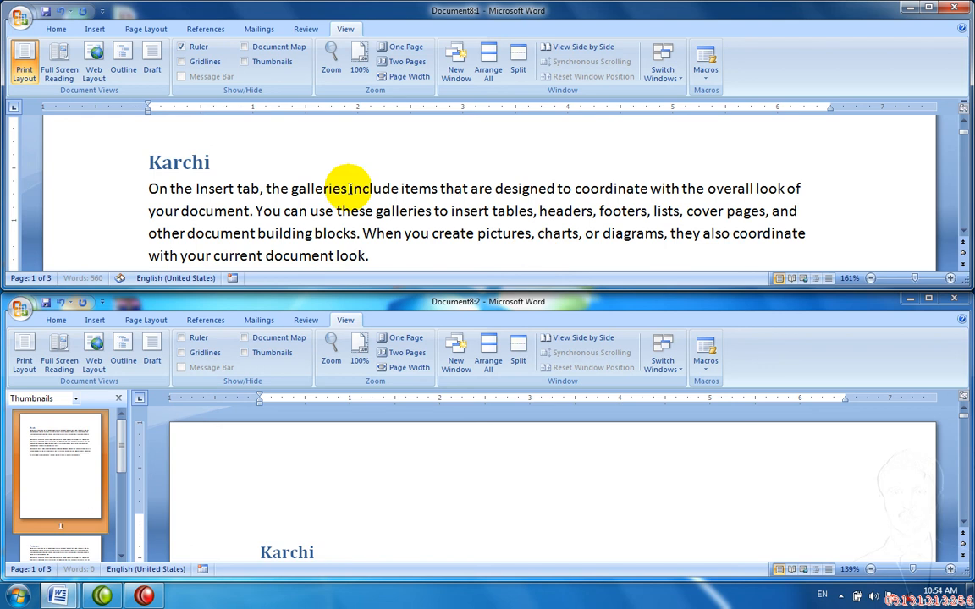
Step: Make the passage 'galleries include' through 'You can use these' bold, italic and underlined
left_click_drag(338, 211, 288, 188)
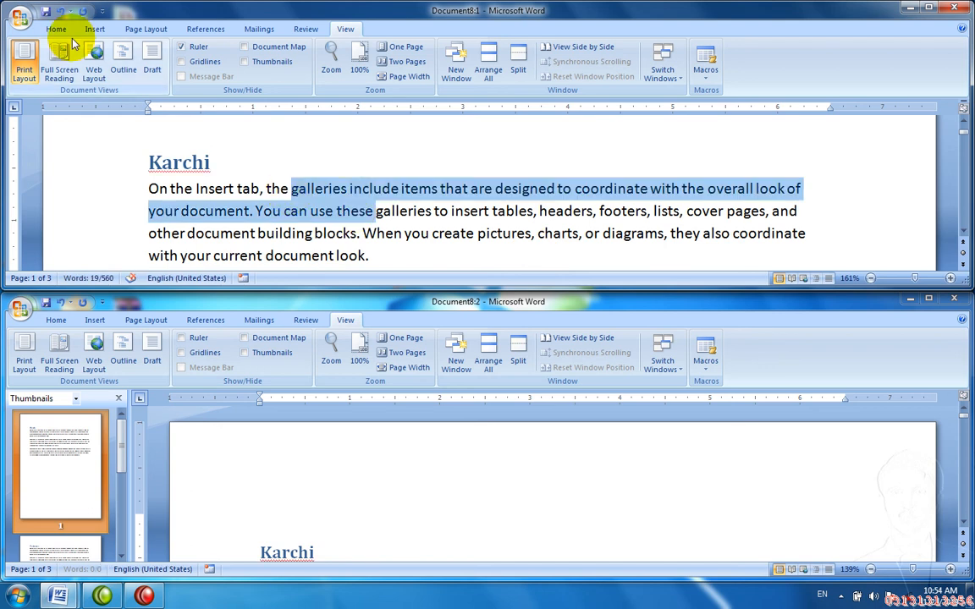
key("ctrl+b")
key("ctrl+i")
key("ctrl+u")
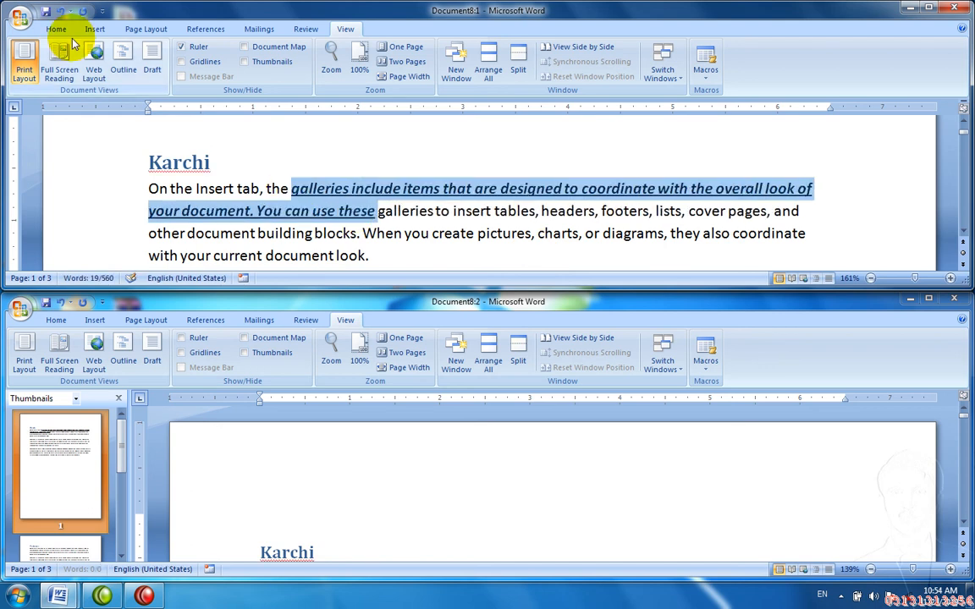
left_click(219, 256)
scroll(219, 254, "down", 1)
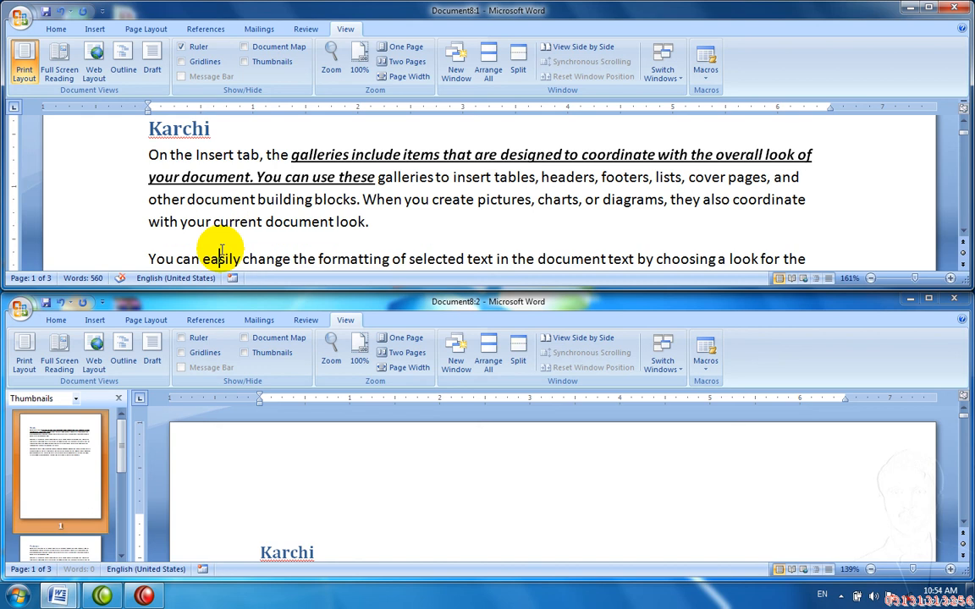
left_click(337, 525)
scroll(342, 524, "down", 2)
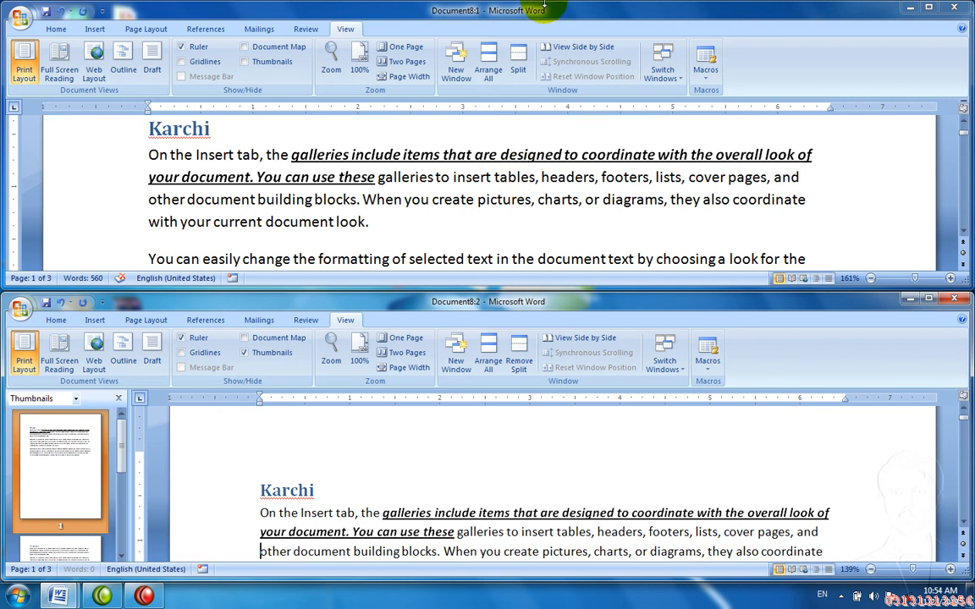
Step: Set the two Document8 windows side by side and close the right window's Thumbnails pane
left_click(562, 51)
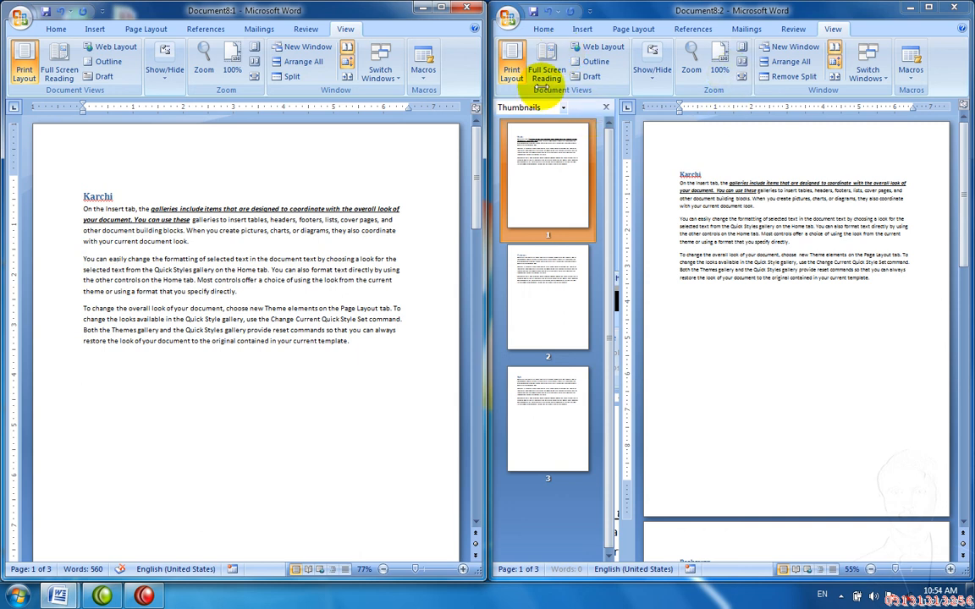
left_click_drag(478, 156, 481, 196)
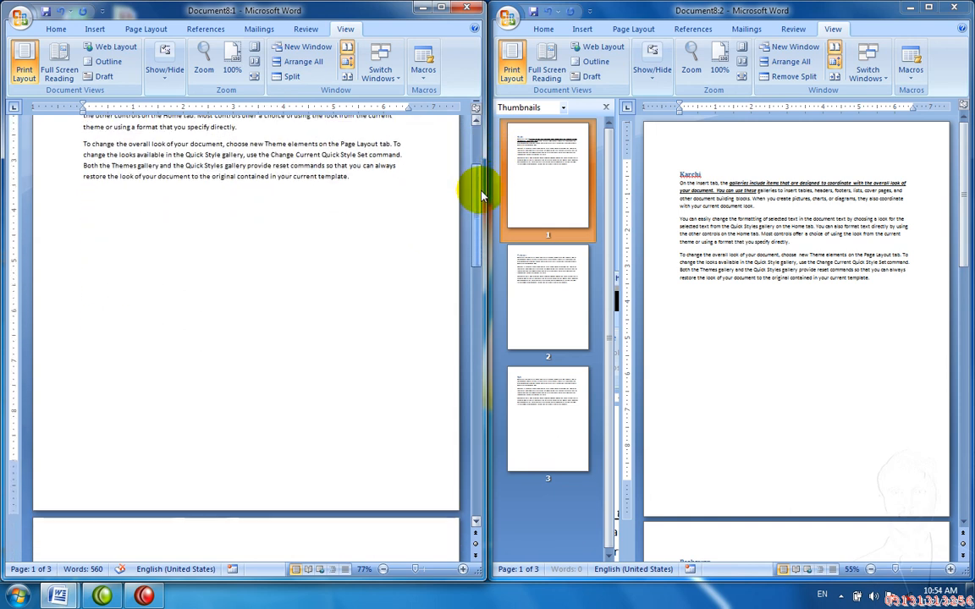
mouse_move(969, 199)
left_mouse_down()
mouse_move(953, 183)
mouse_move(953, 202)
mouse_move(953, 179)
mouse_move(955, 186)
left_mouse_up()
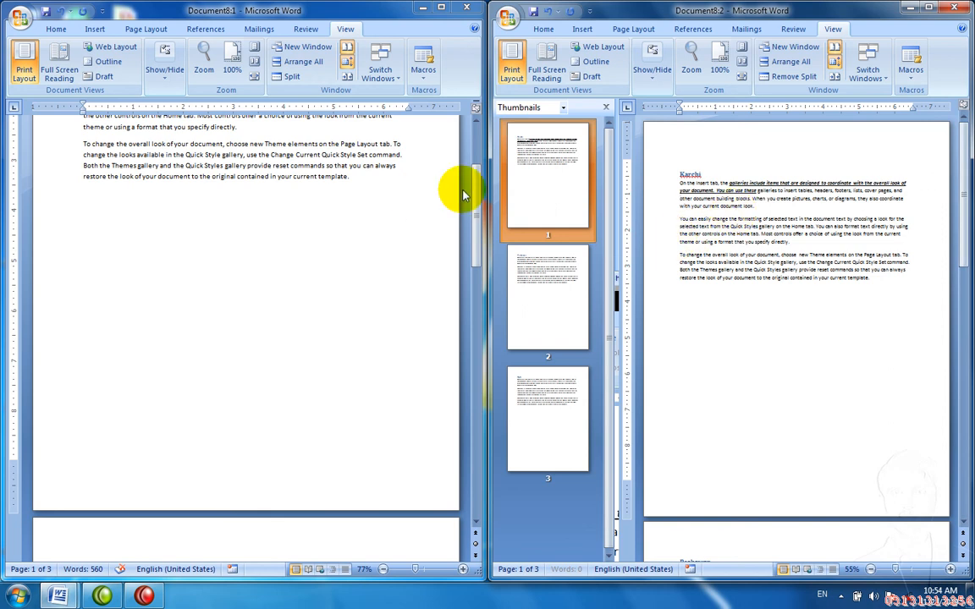
left_click_drag(470, 193, 470, 157)
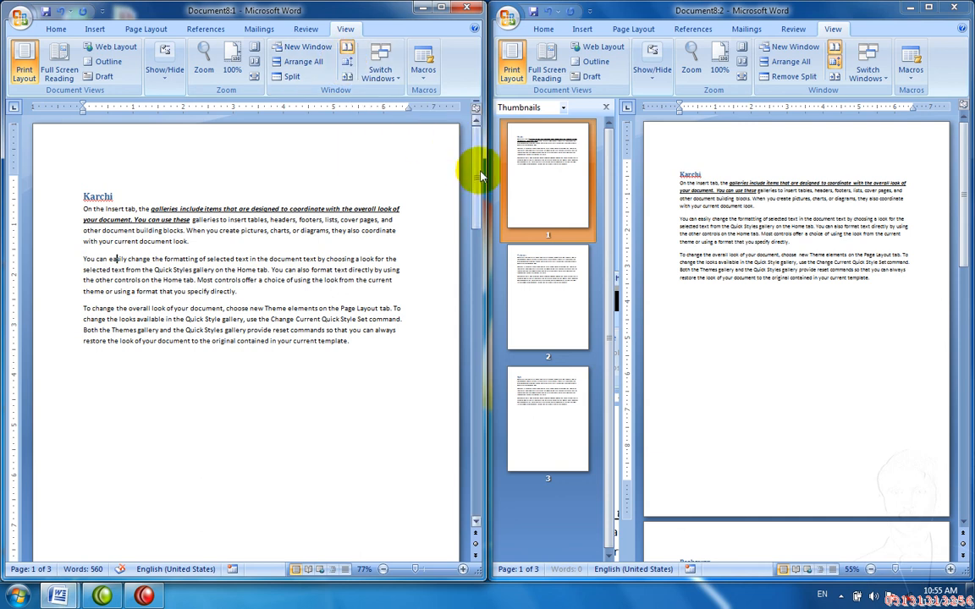
mouse_move(478, 175)
left_mouse_down()
mouse_move(480, 196)
mouse_move(493, 169)
left_mouse_up()
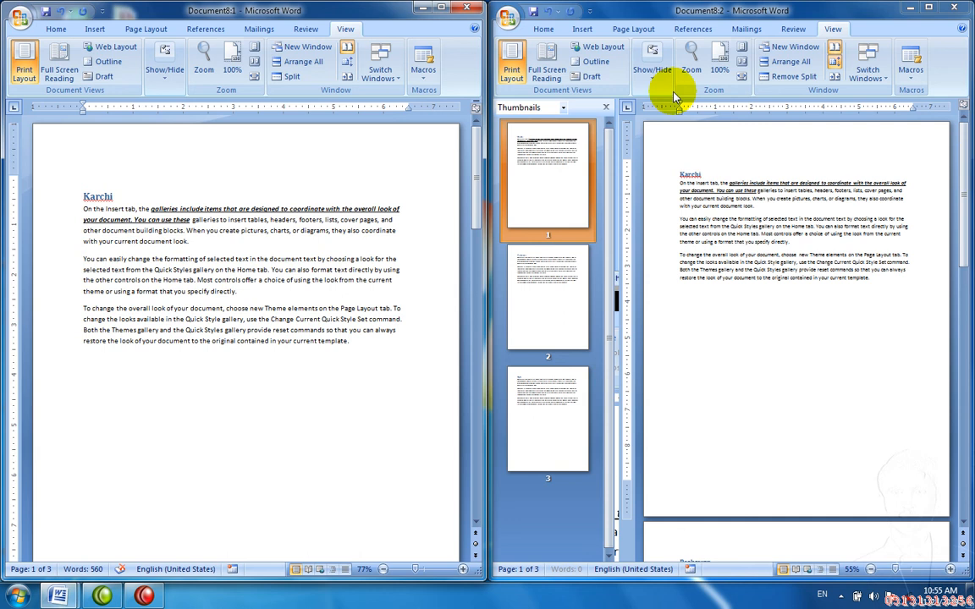
left_click(607, 108)
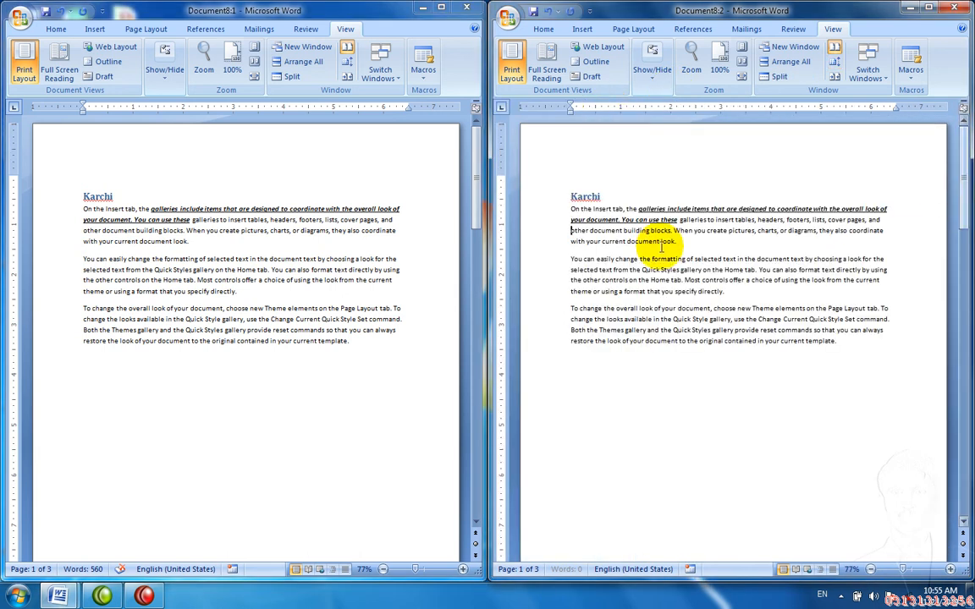
mouse_move(477, 200)
left_mouse_down()
mouse_move(487, 241)
mouse_move(491, 193)
mouse_move(490, 375)
mouse_move(478, 179)
left_mouse_up()
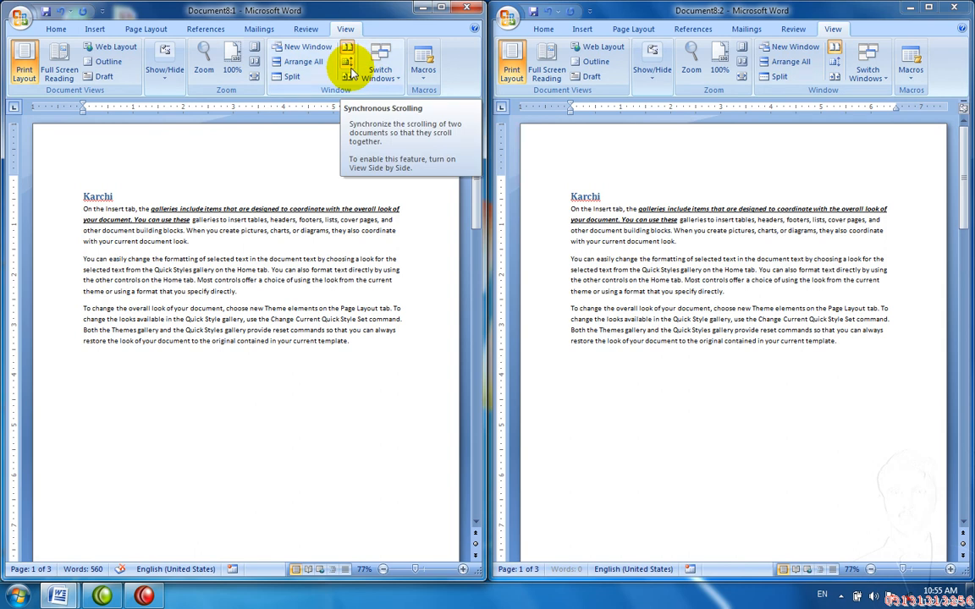
Step: Turn on Synchronous Scrolling and type a run of equals signs into the second Karchi paragraph
left_click(349, 67)
left_click_drag(474, 175, 474, 143)
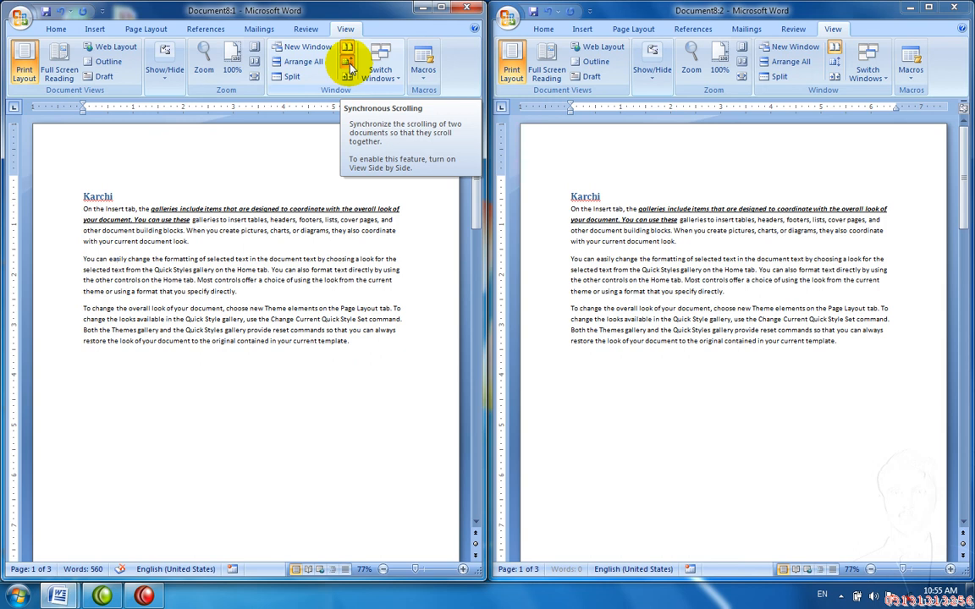
left_click_drag(475, 196, 457, 148)
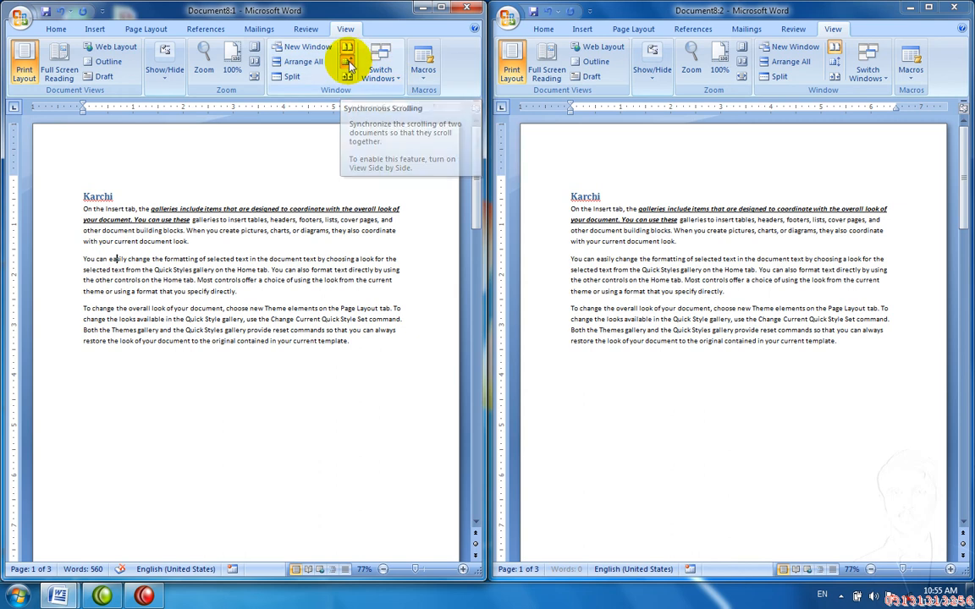
type("==========")
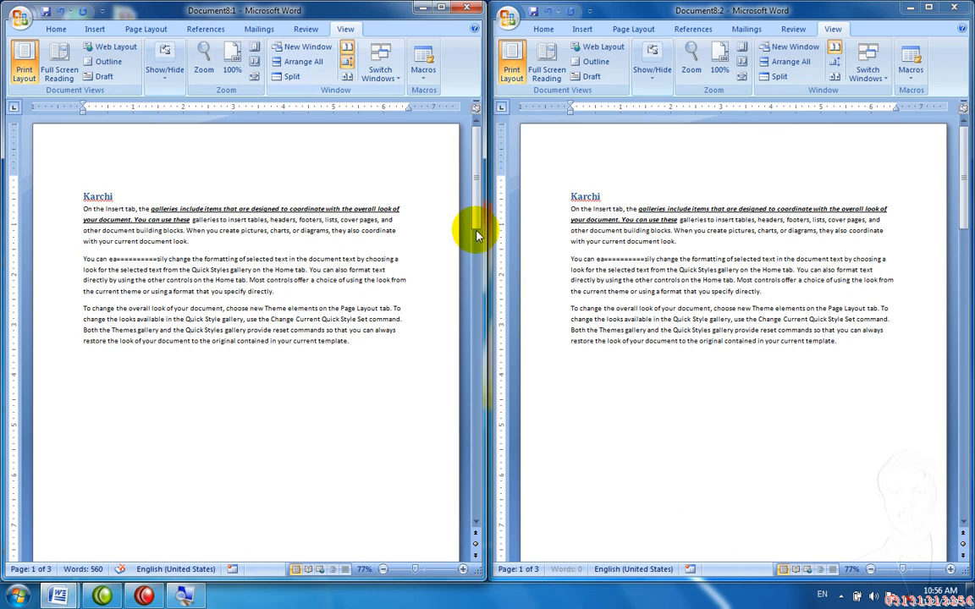
mouse_move(474, 212)
left_mouse_down()
mouse_move(478, 239)
mouse_move(477, 218)
left_mouse_up()
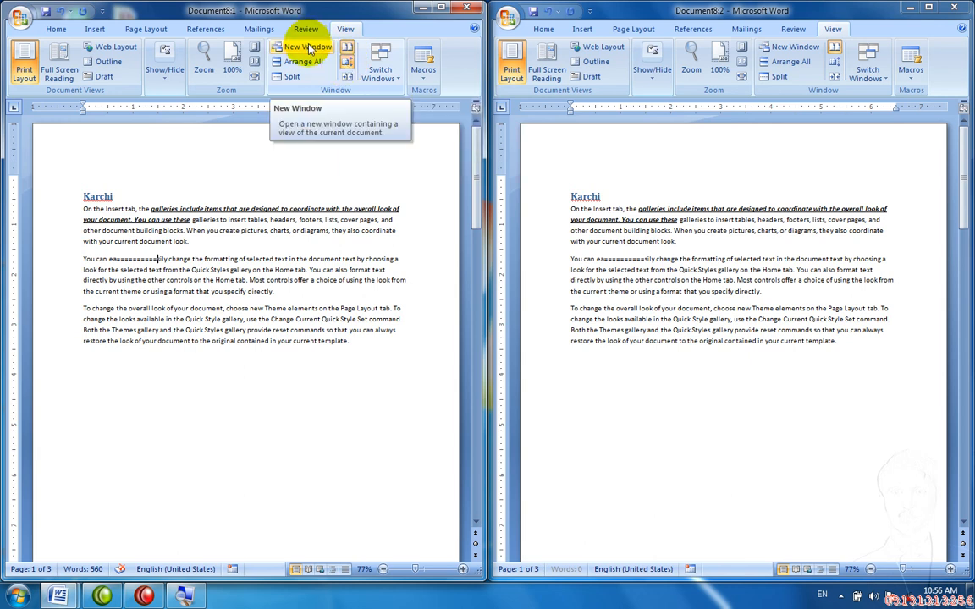
Step: Highlight the passage 'the formatting of selected text' through 'Most' in yellow
left_click_drag(266, 280, 192, 259)
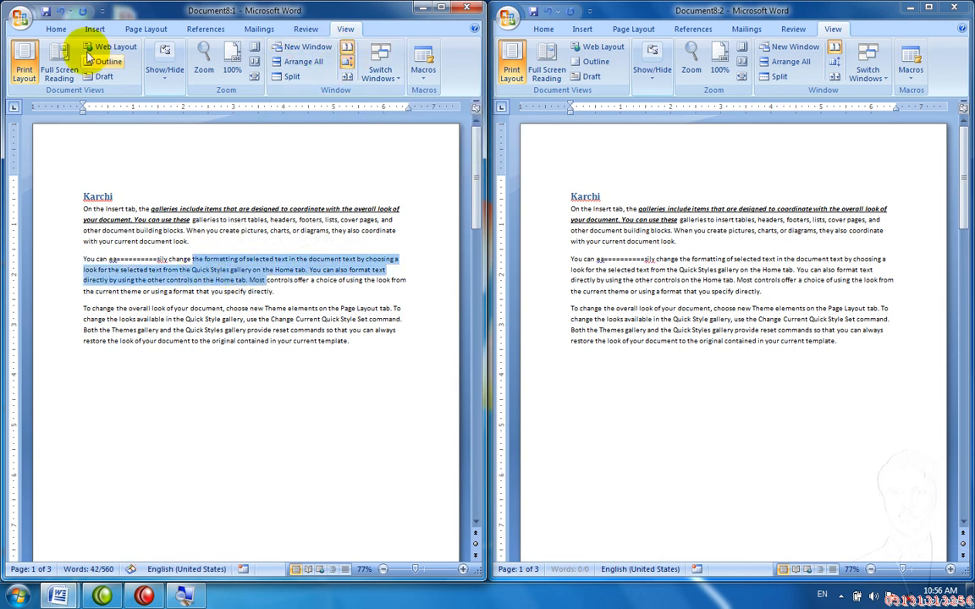
left_click(56, 29)
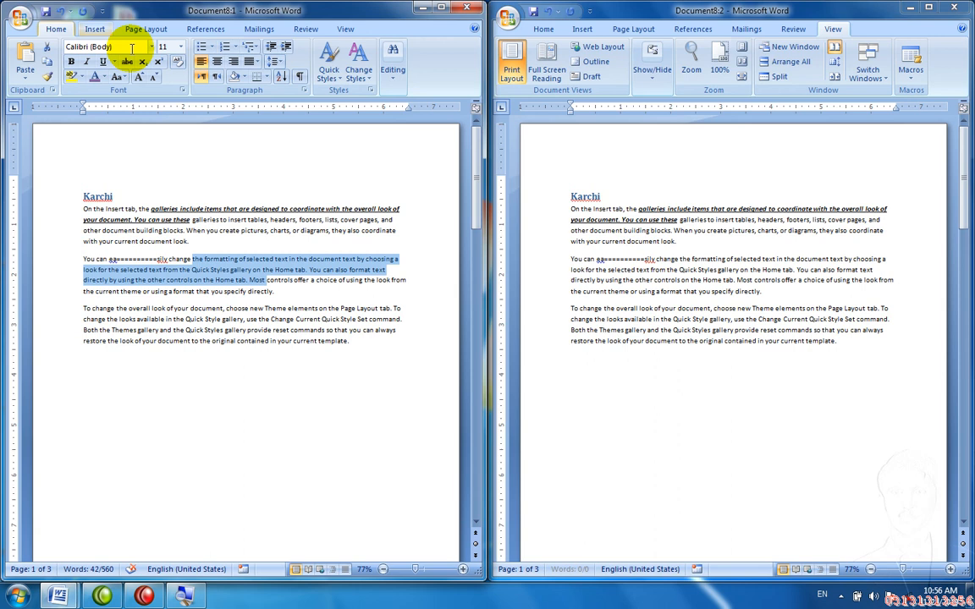
left_click(74, 78)
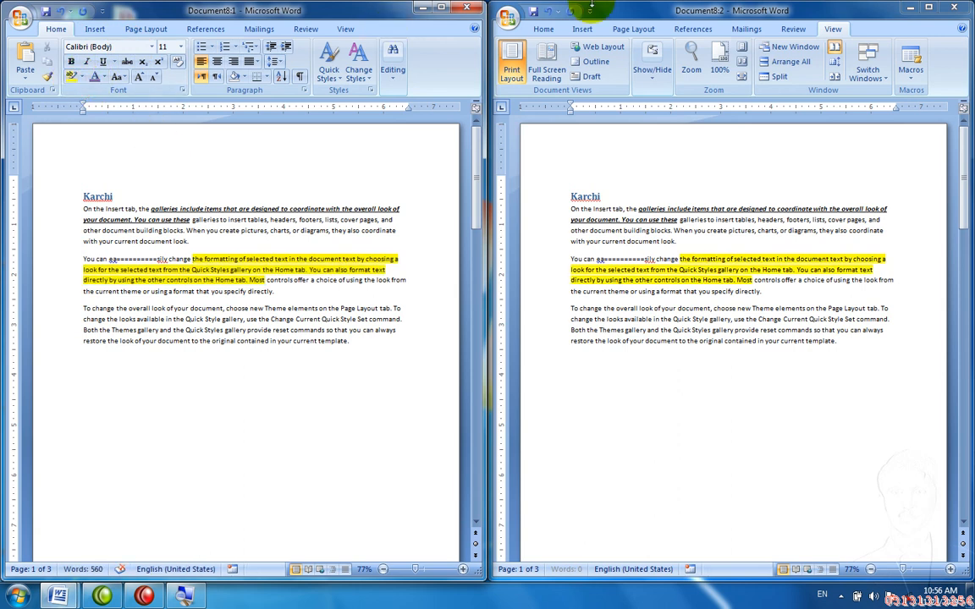
Step: Close the second Document8 window, maximize the other, and create blank Document9 with Ctrl+N
left_click(967, 9)
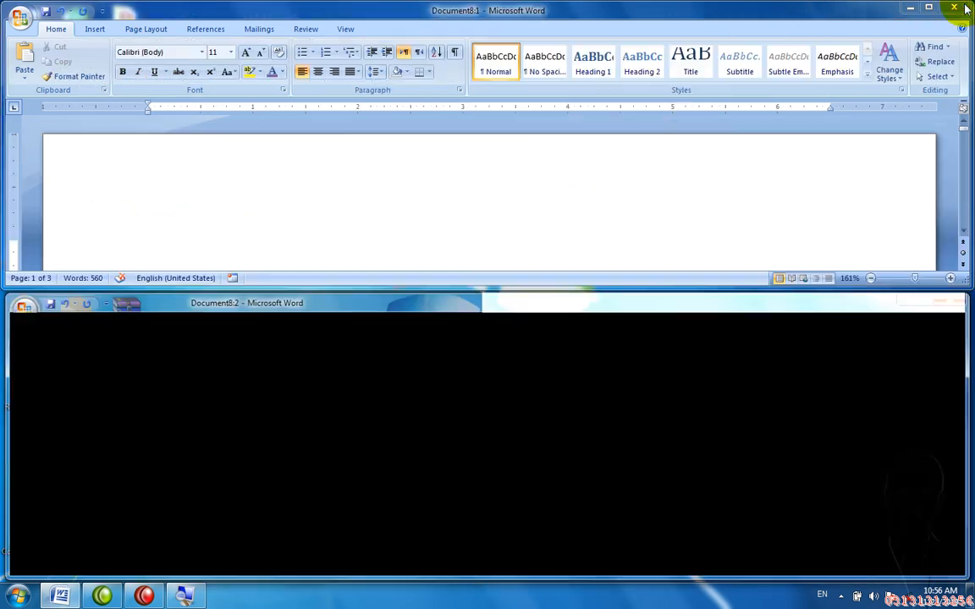
left_click(930, 10)
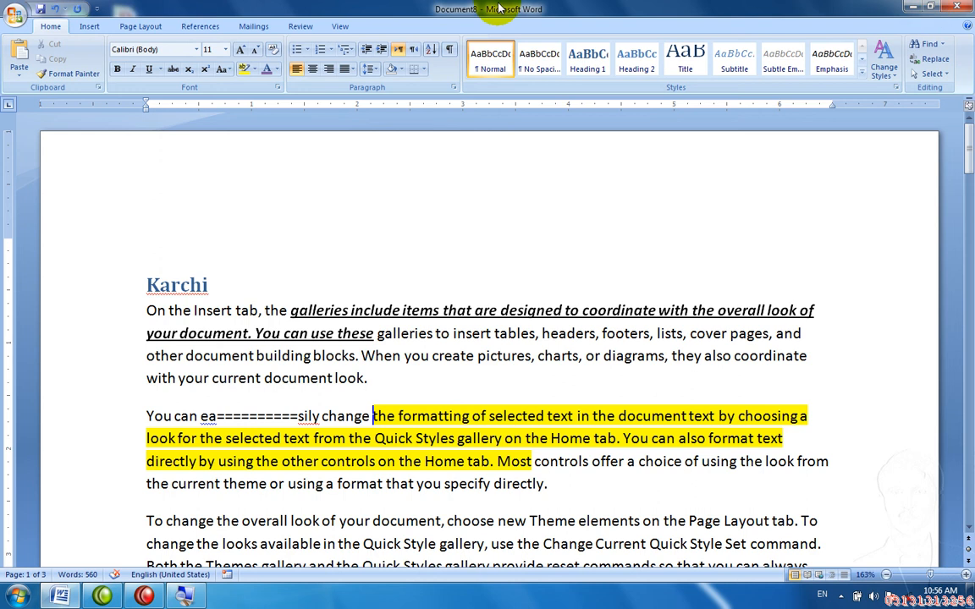
left_click(343, 27)
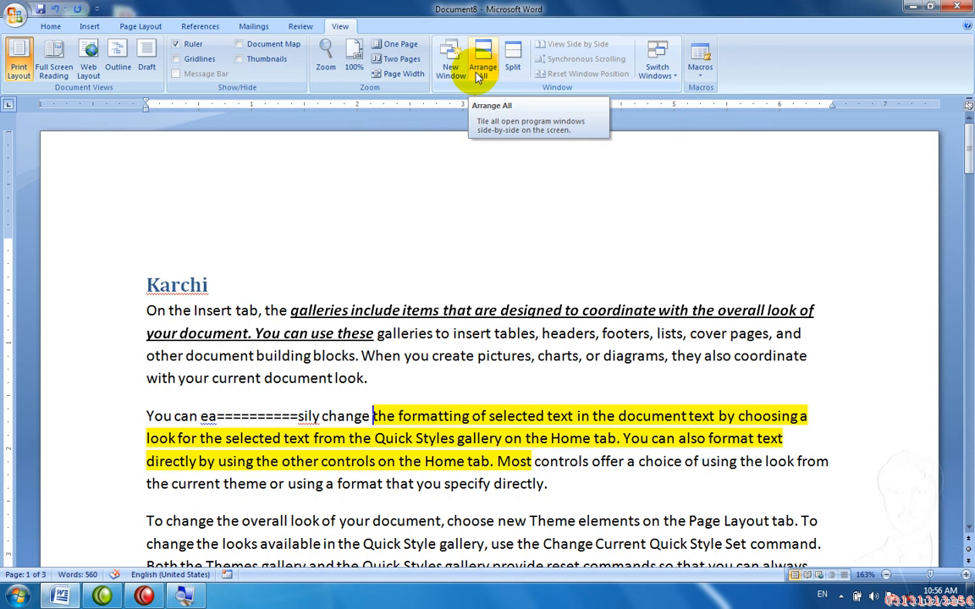
key("ctrl+n")
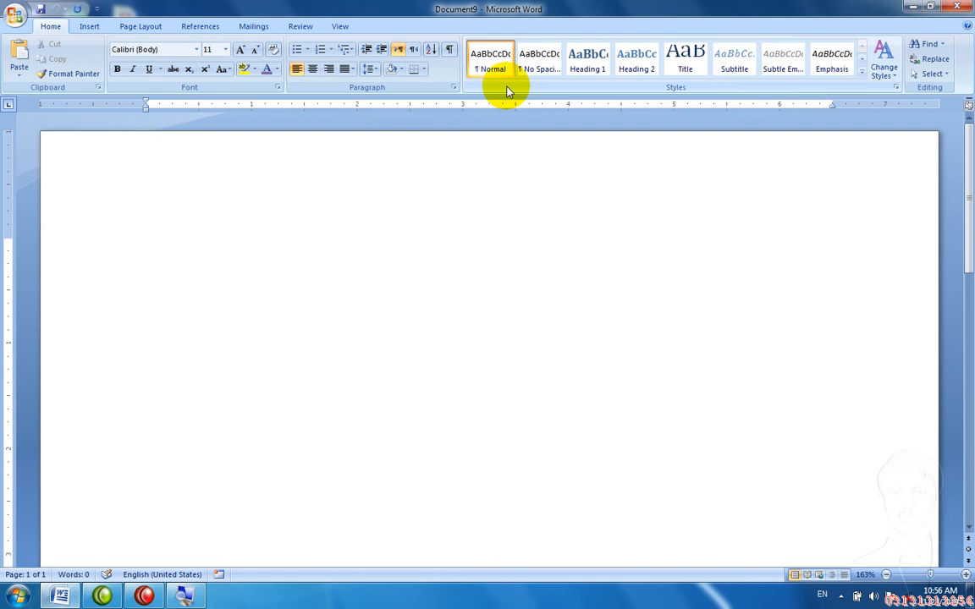
Step: Type 'Name' and a line of filler text separated by tab stops into Document9
left_click(341, 26)
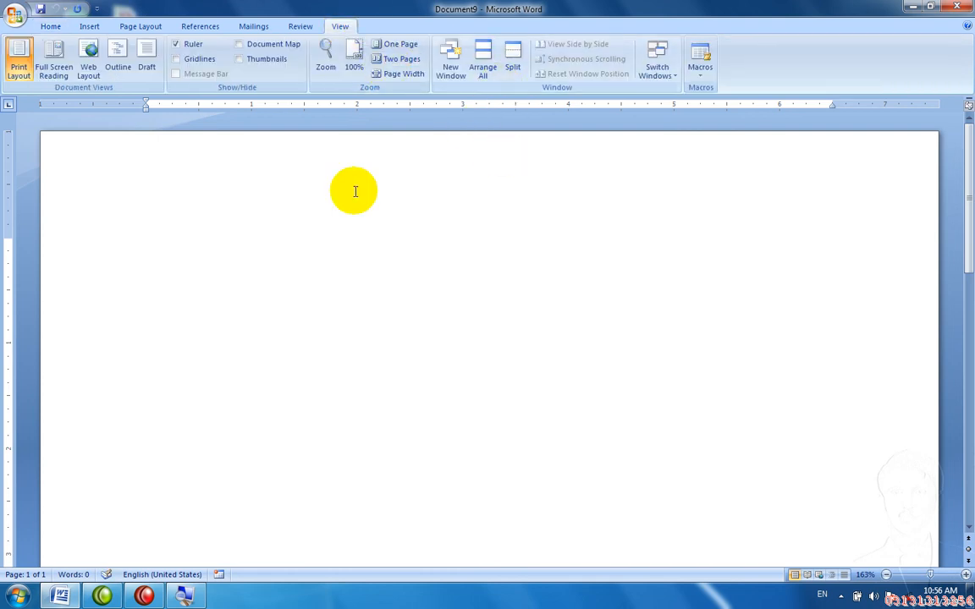
type("Name")
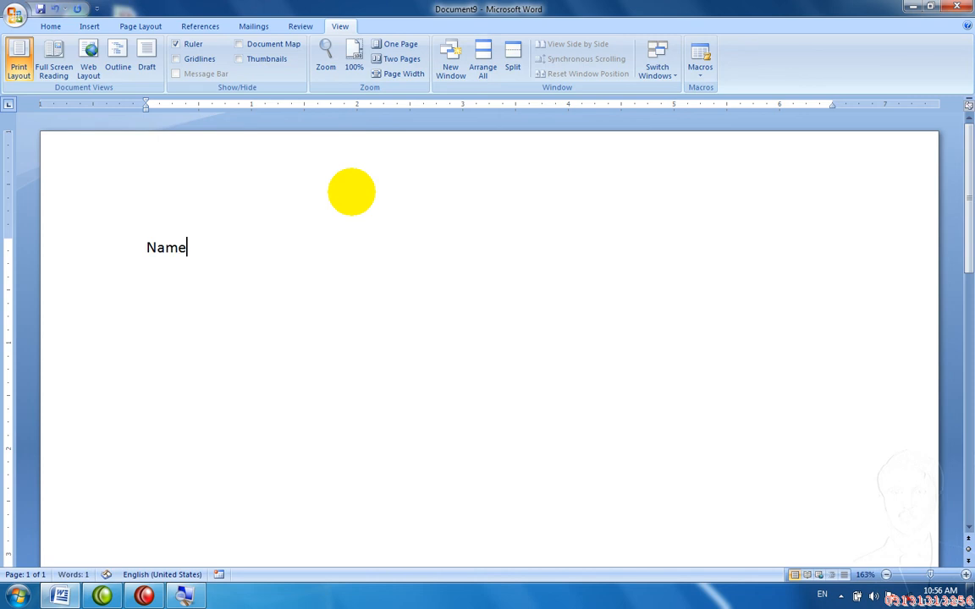
key("Tab")
key("Tab")
type("Add sa das d asd sa d asd asd as d asd as")
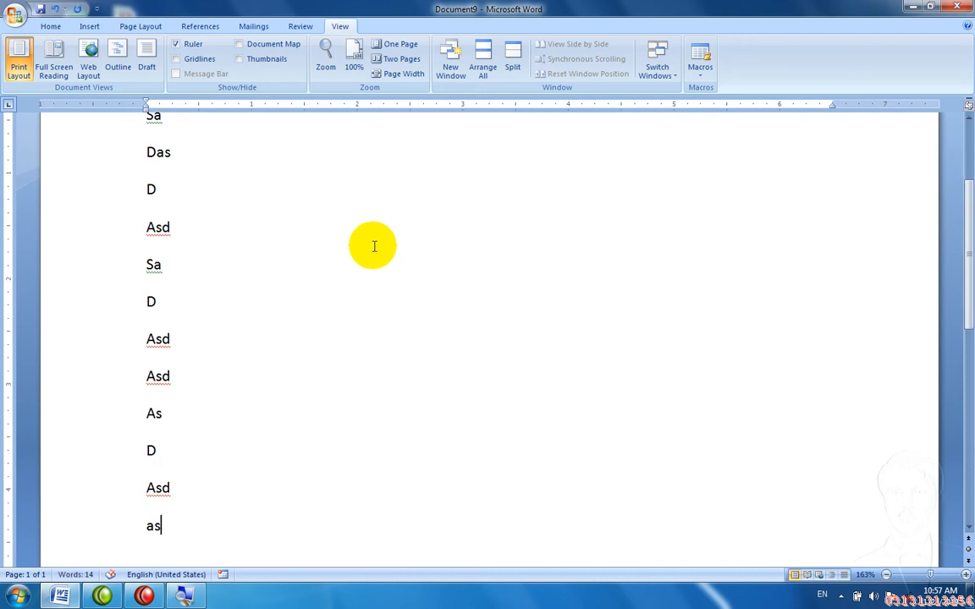
key("Tab")
key("Tab")
type("df")
Step: Close Document9 without saving and create blank Document10
key("ctrl+w")
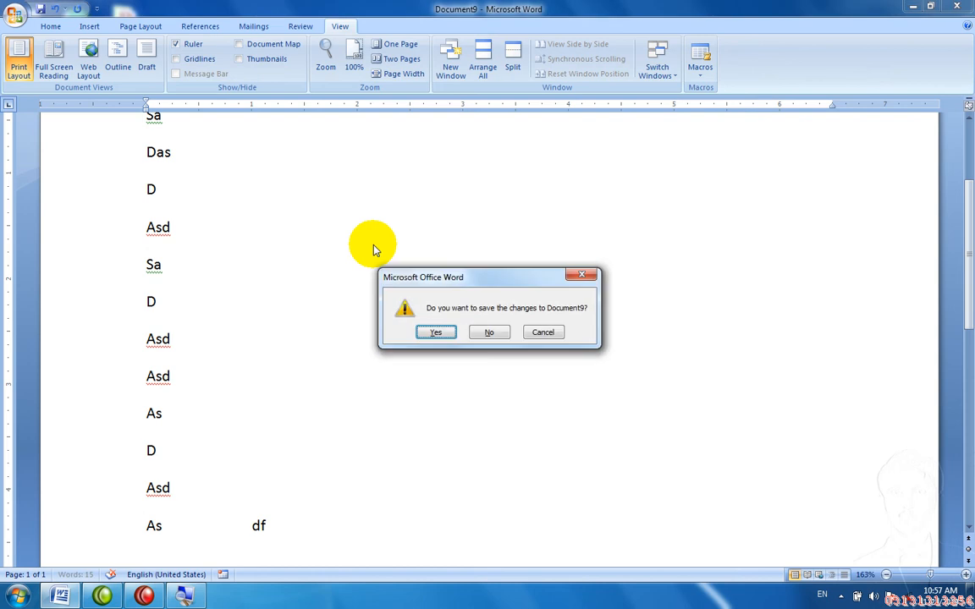
key("n")
key("ctrl+n")
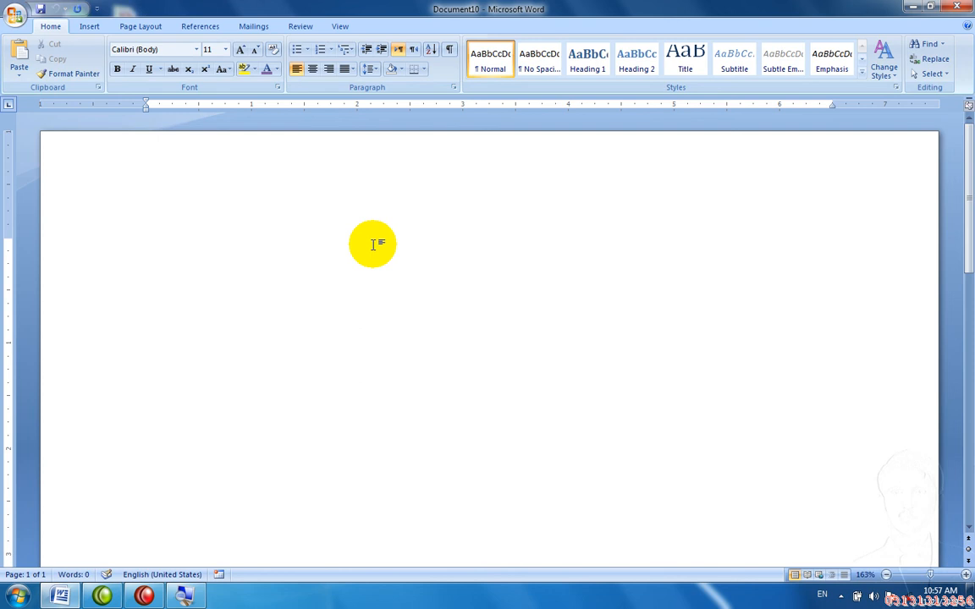
Step: Type the header row 'Name' and 'add', separated by a tab
left_click(335, 27)
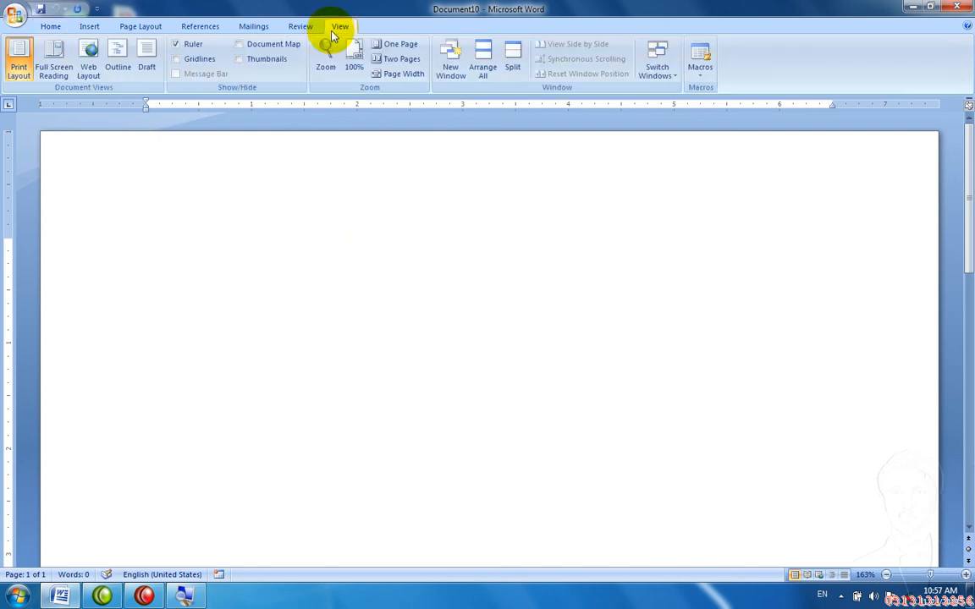
type("Name")
key("Tab")
key("Tab")
type("add")
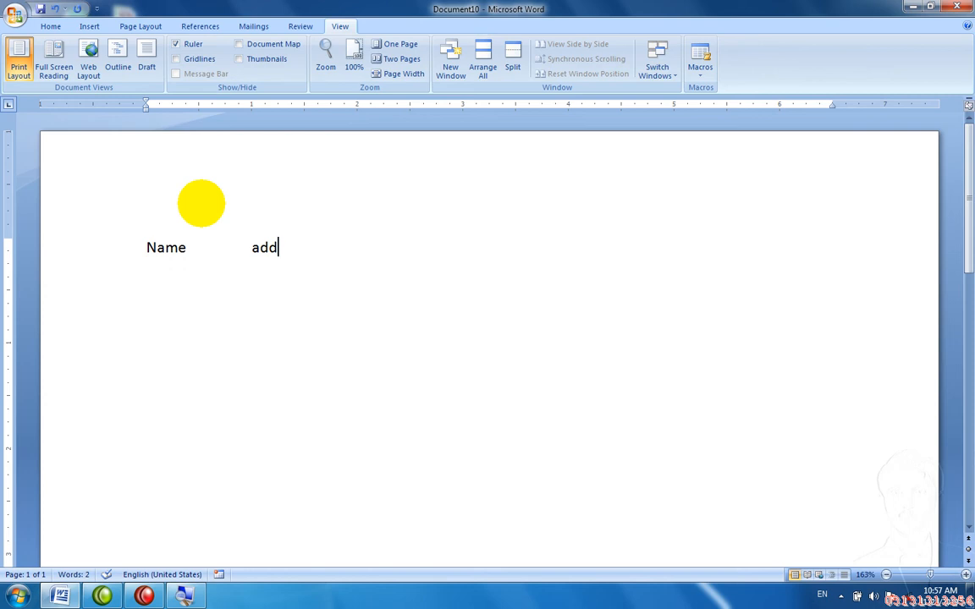
Step: Split the window into two panes just below the Name/add line
left_click(510, 67)
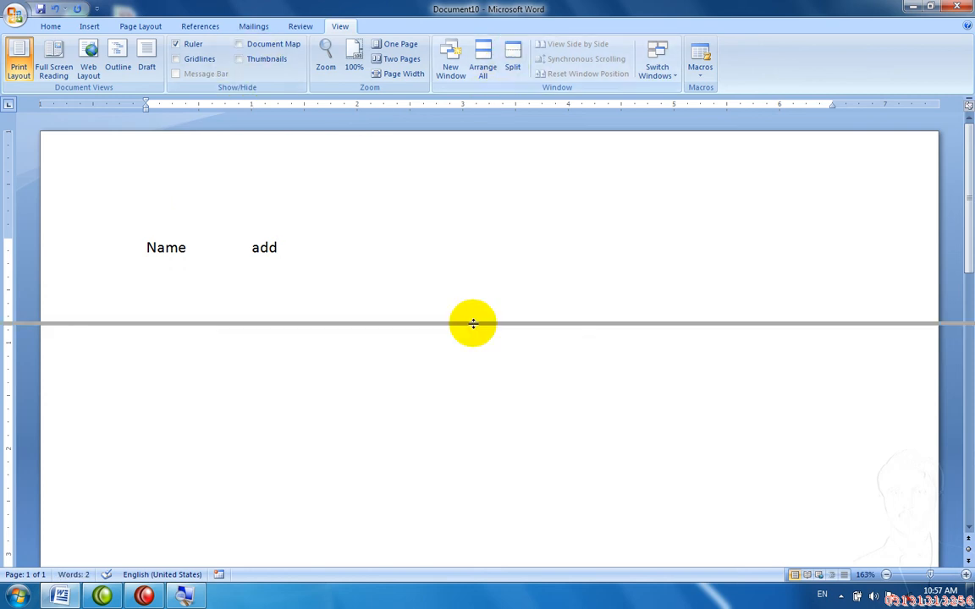
left_click(336, 271)
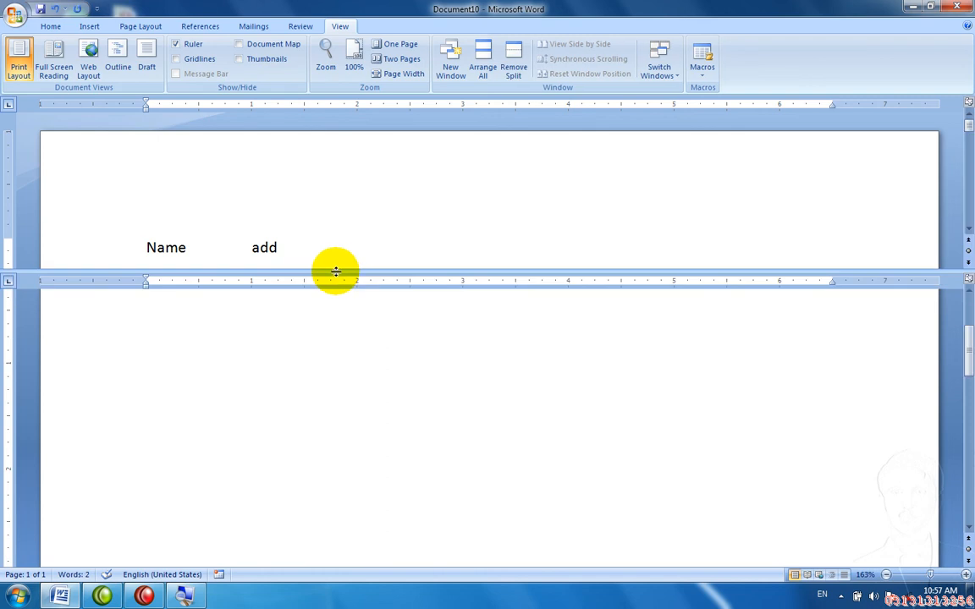
scroll(216, 345, "up", 1)
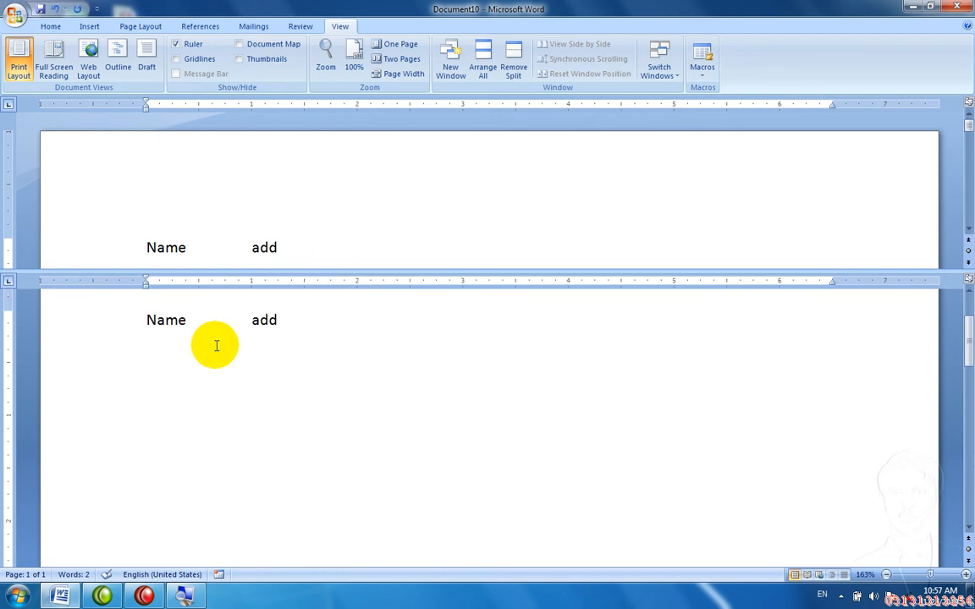
Step: In the lower pane, add rows 'asad kpk', 'asd' and a line of filler letters
key("End")
key("Return")
type("asad kpk")
key("Return")
type("asd")
key("Return")
type("asd")
key("Return")
type("as dsd f")
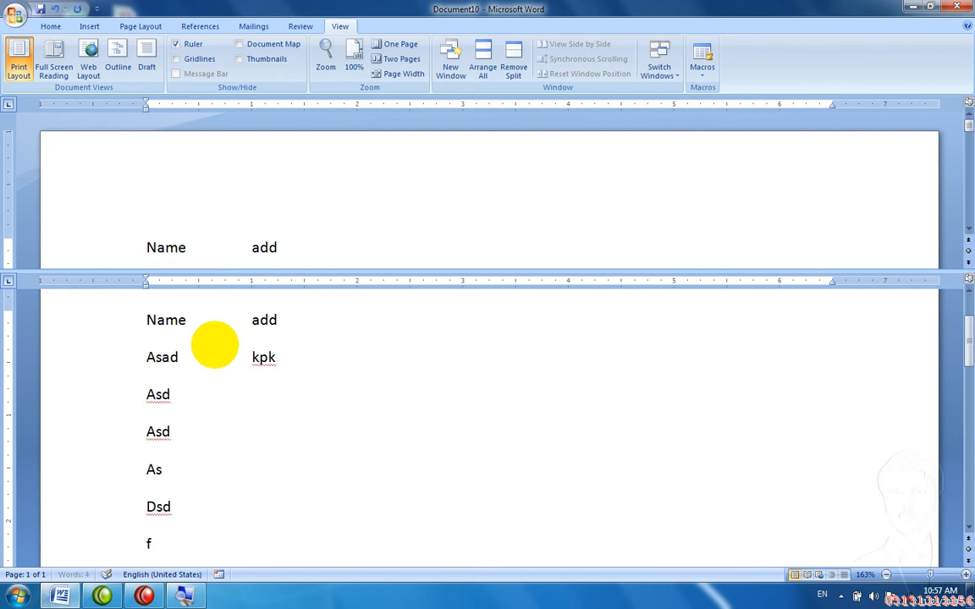
type(" fsdfg dfg df fg dffg dffg fdg fdg")
key("Return")
Step: Add a tab-separated row 'dfg', 'q', 'Punjab'
type("dfg")
key("Tab")
type("q")
key("Tab")
key("Tab")
type("Punjab")
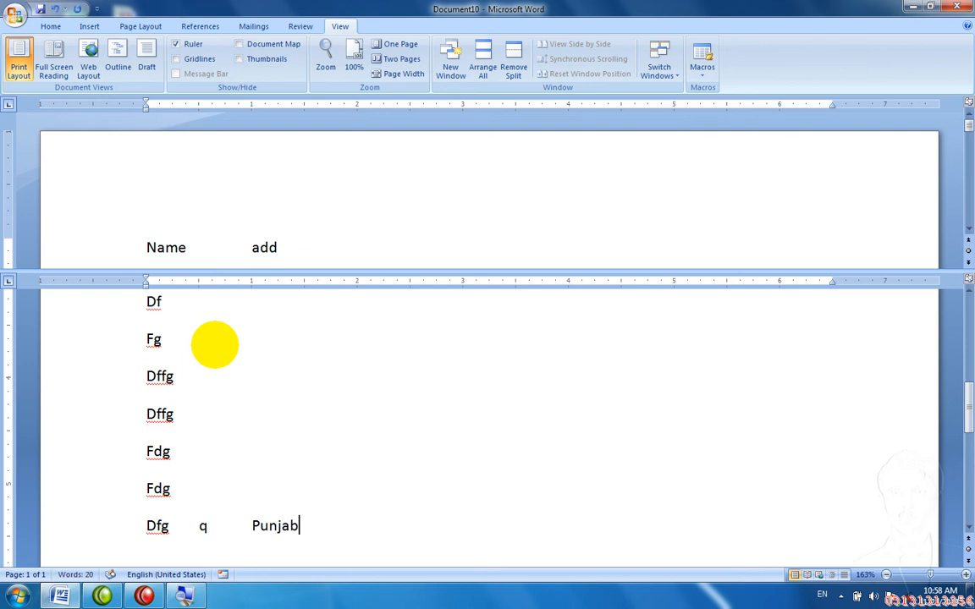
key("Return")
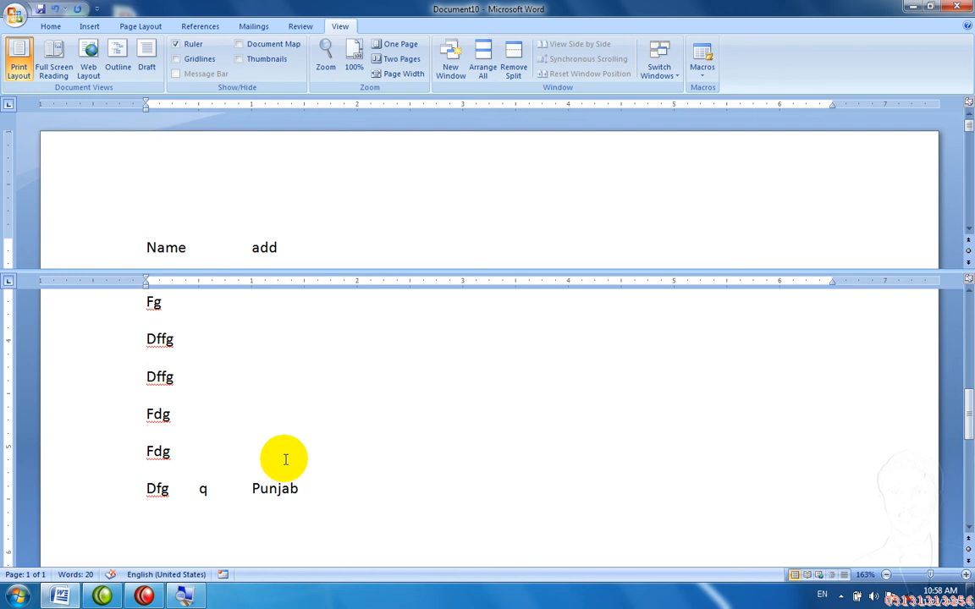
left_click_drag(298, 488, 252, 487)
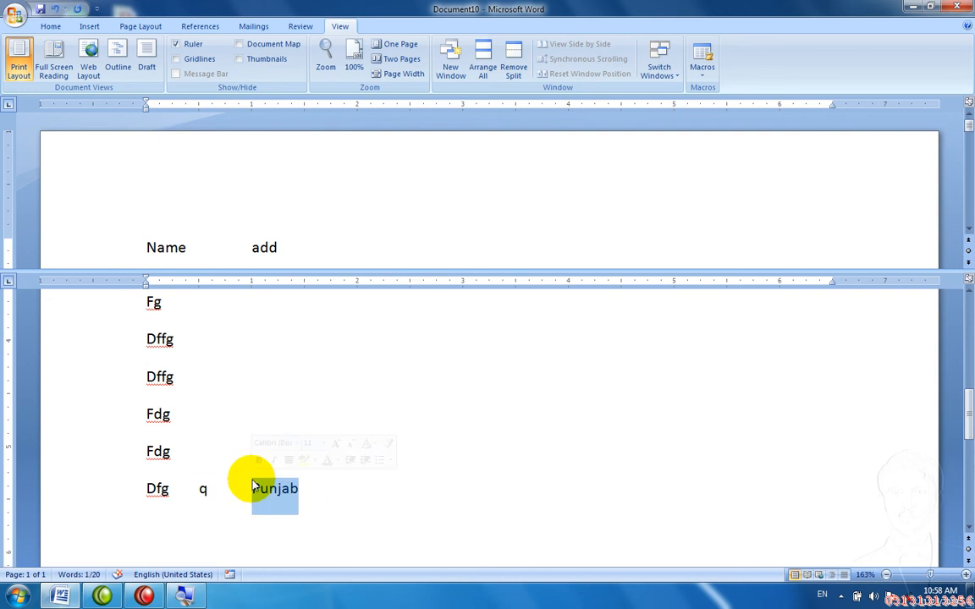
left_click(252, 487)
key("Down")
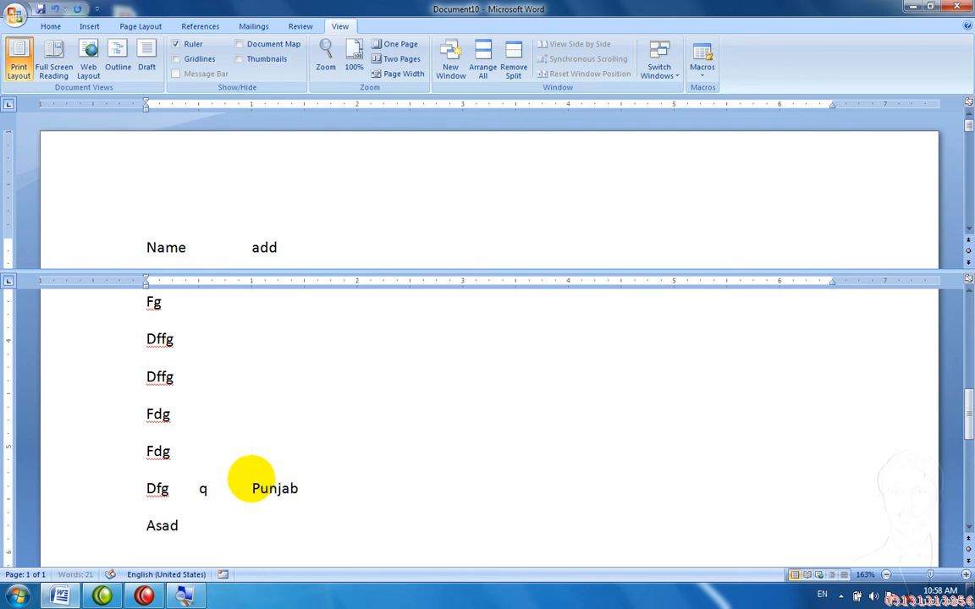
key("Tab")
key("Return")
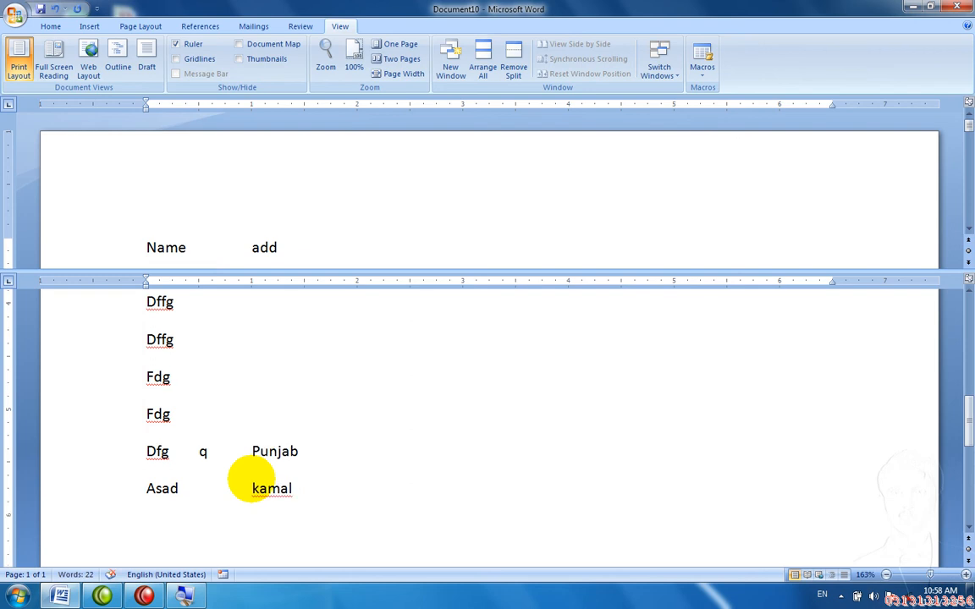
Step: Remove the split and open Document10 in a second window
left_click(517, 49)
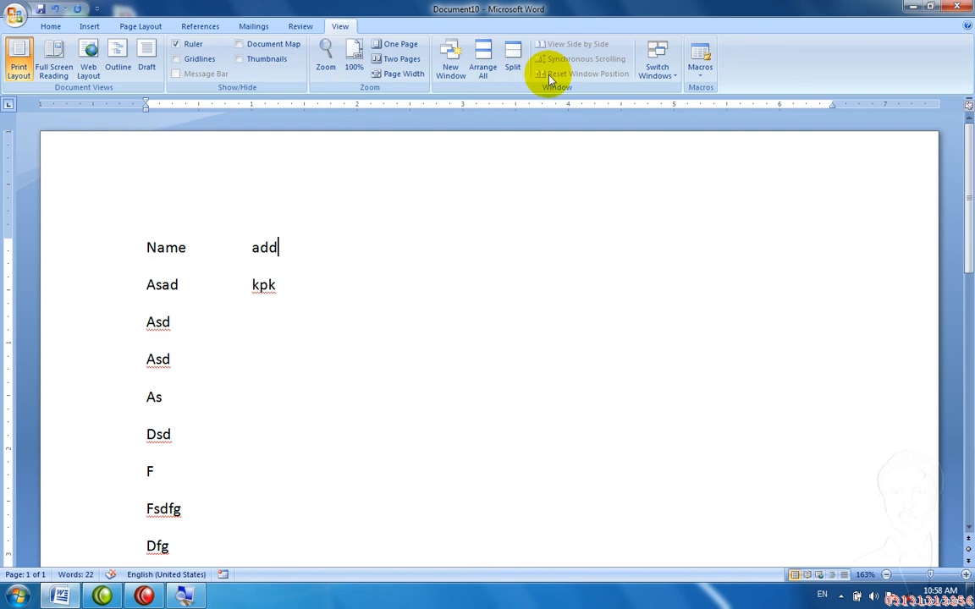
left_click(451, 59)
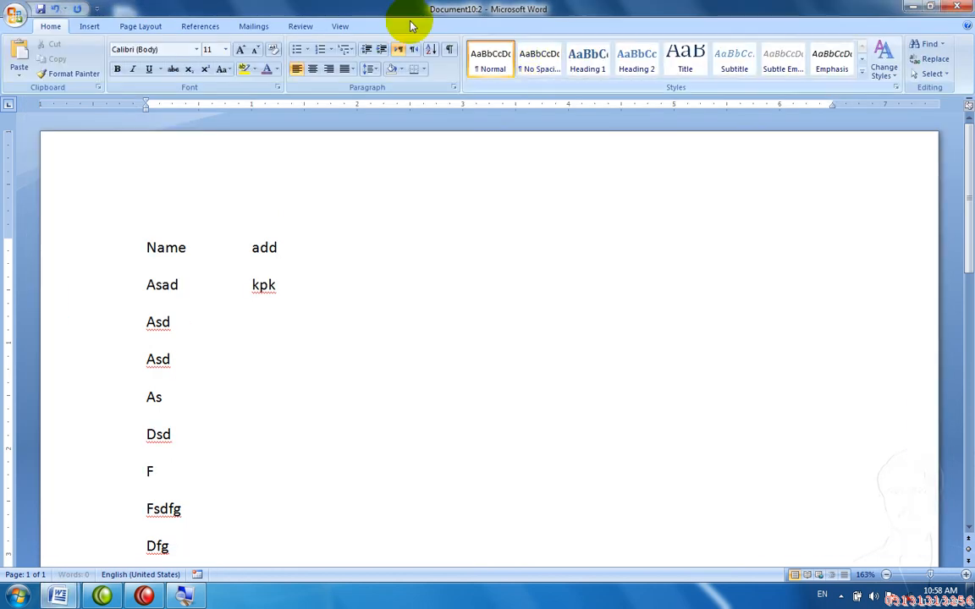
left_click(342, 27)
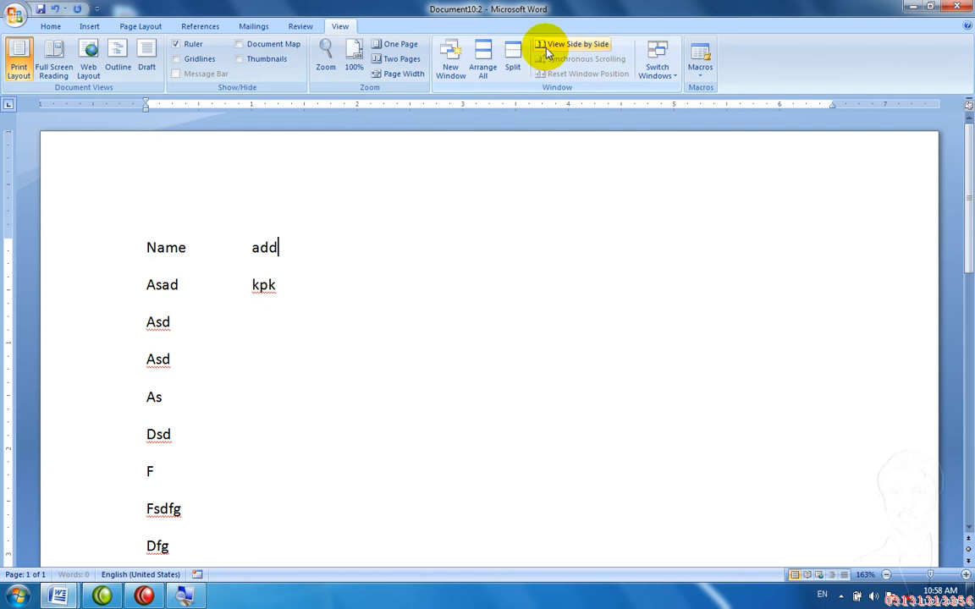
Step: Show both windows side by side, swap their positions, then turn side by side off
left_click(548, 47)
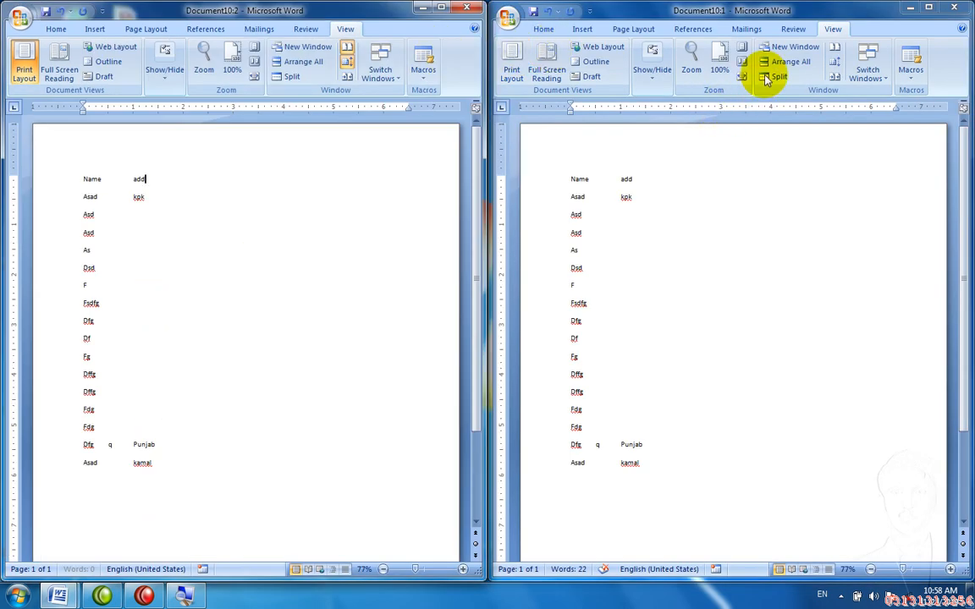
left_click(835, 77)
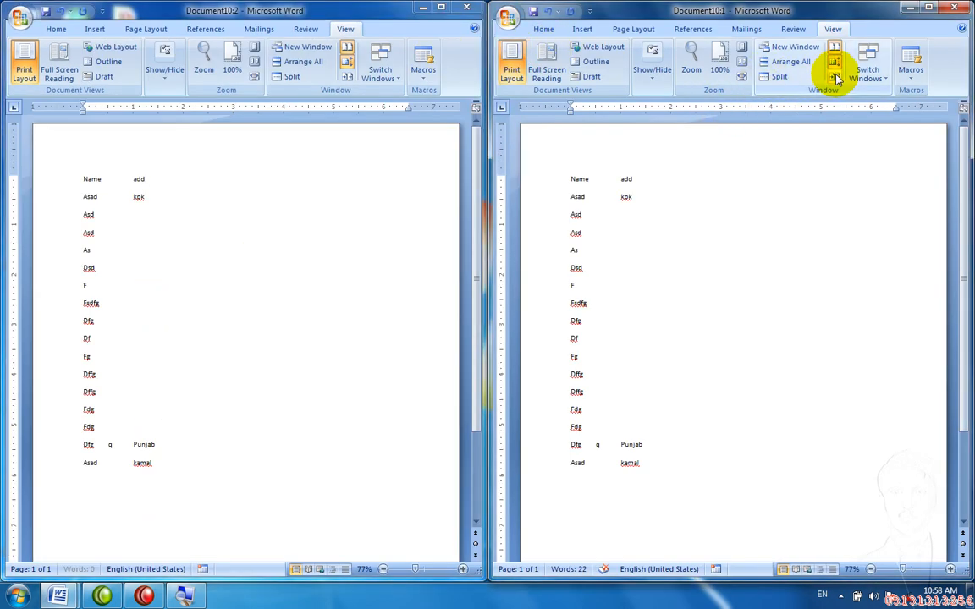
left_click(835, 77)
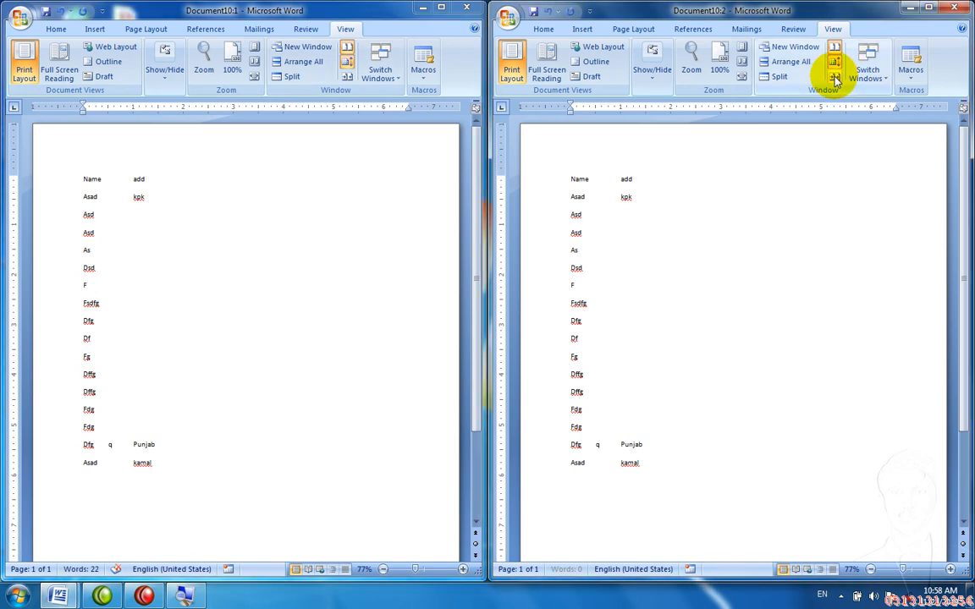
left_click(834, 51)
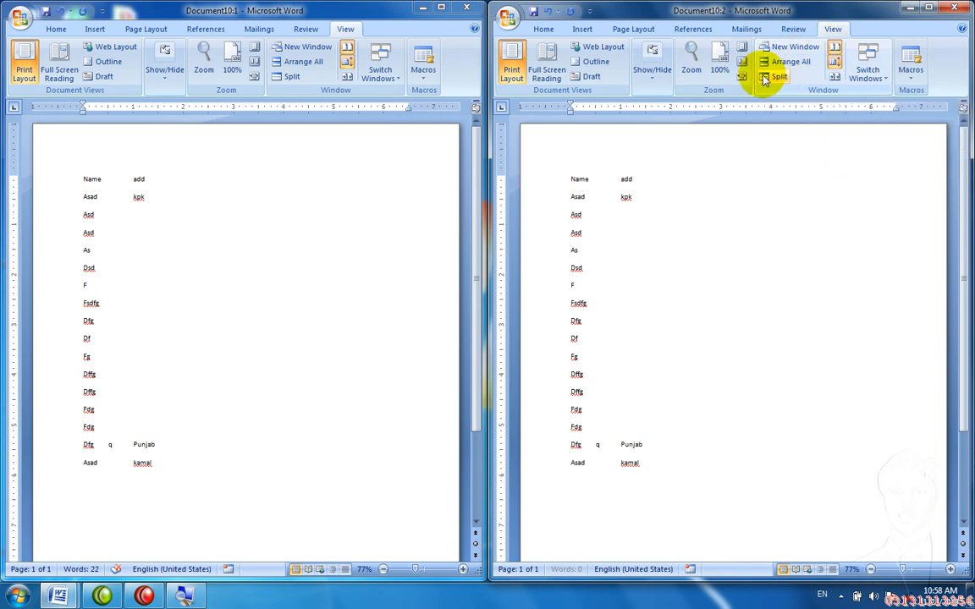
left_click(833, 51)
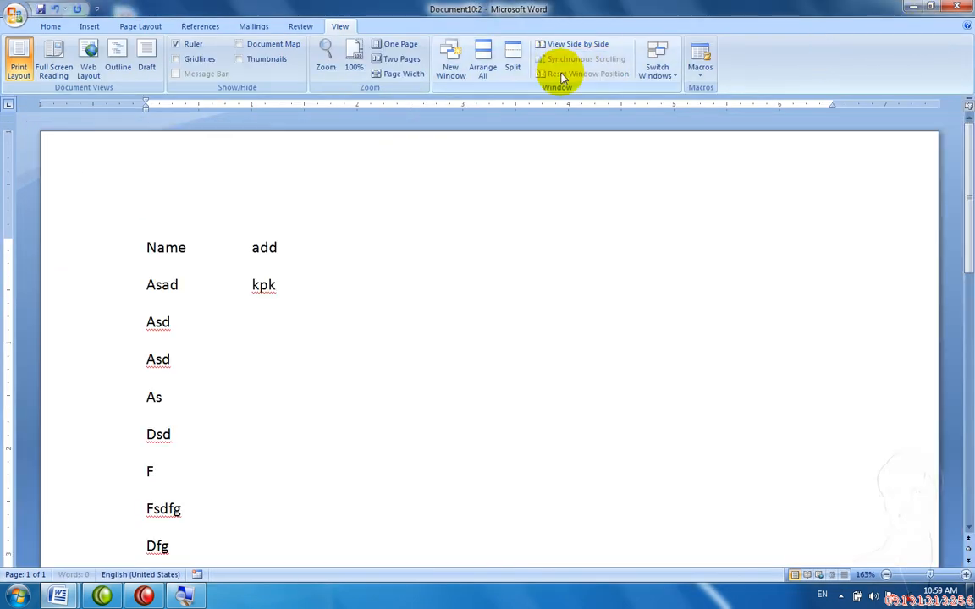
Step: Switch to Document10:1, view it side by side with Document10:2, swap them, then end side by side
left_click(659, 75)
left_click(669, 91)
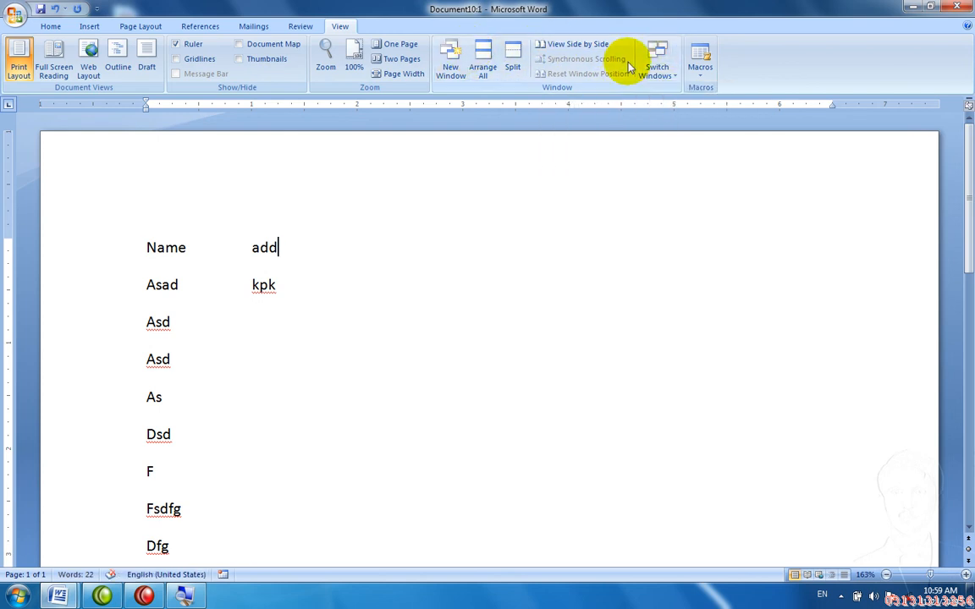
left_click(584, 46)
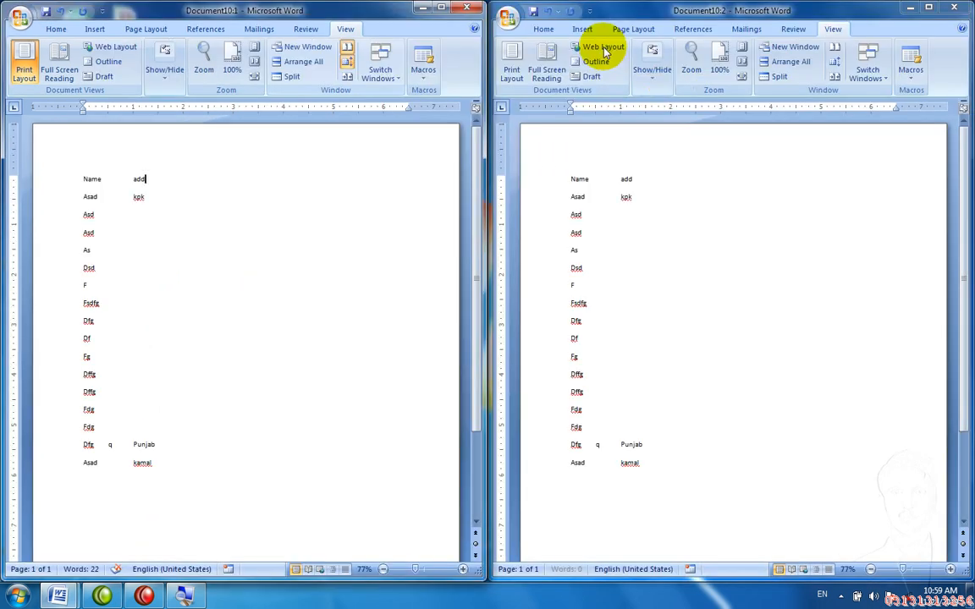
left_click(833, 76)
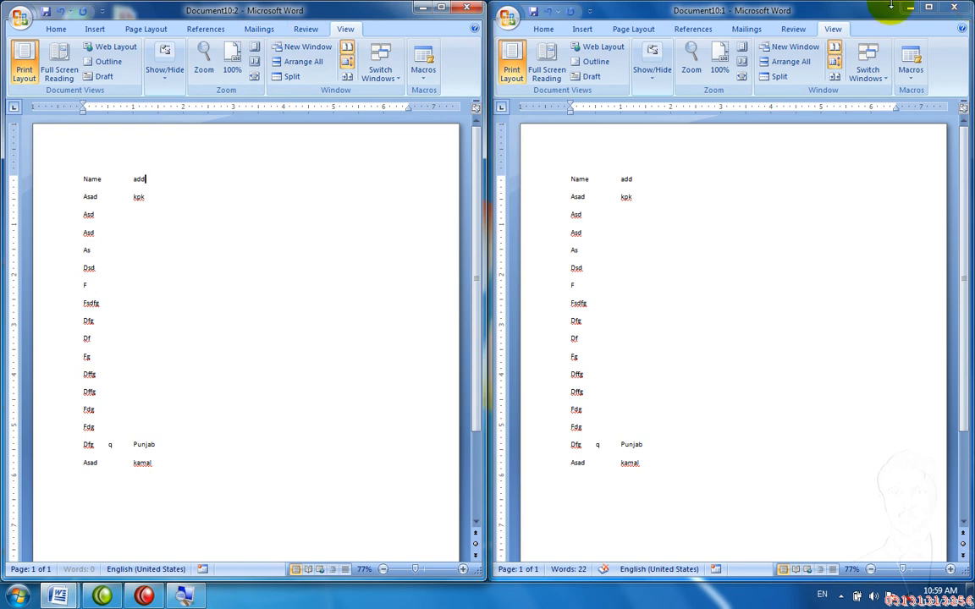
left_click(865, 80)
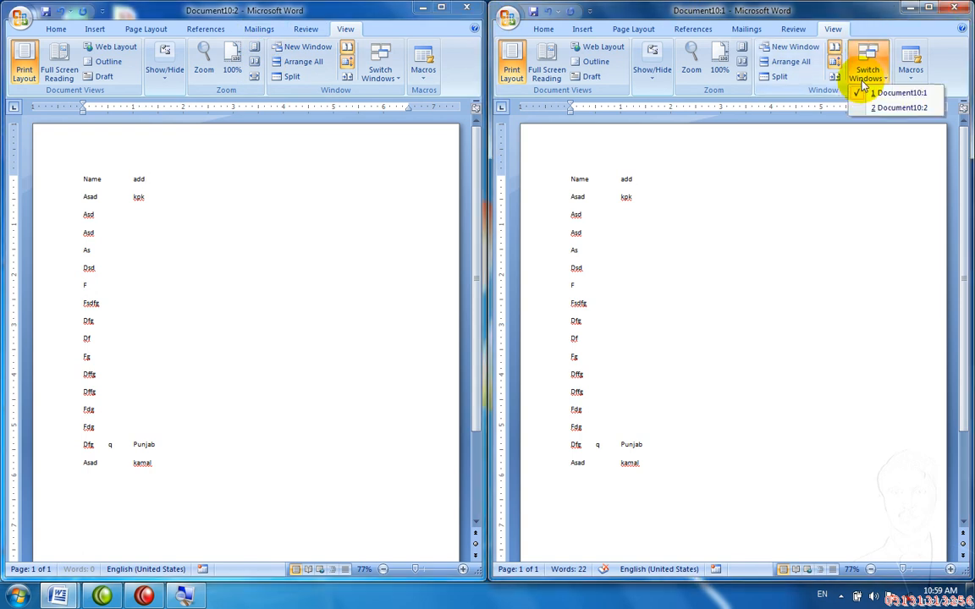
left_click(833, 48)
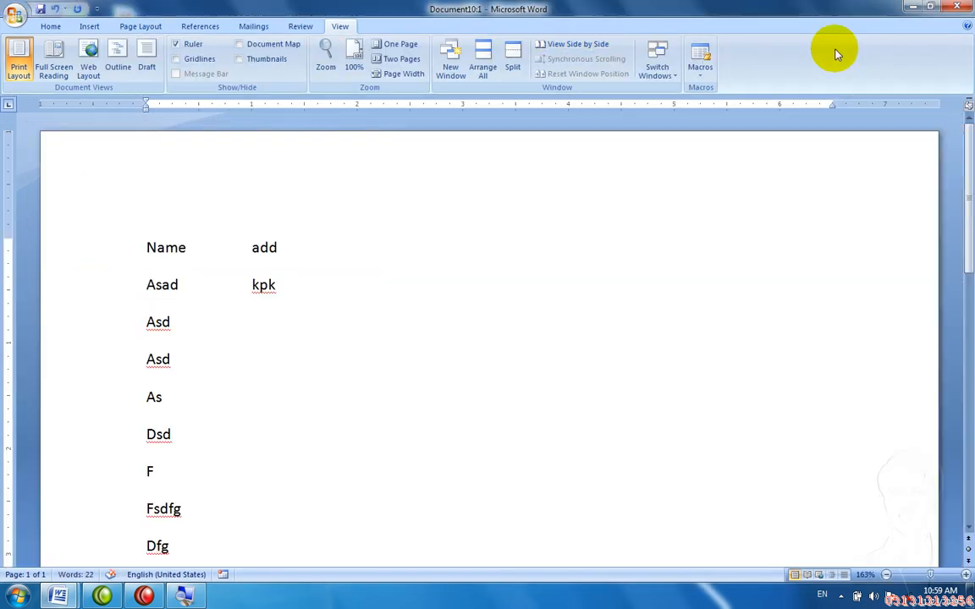
Step: Switch to Document10:2, back to Document10:1, and close that window with Ctrl+W
left_click(660, 54)
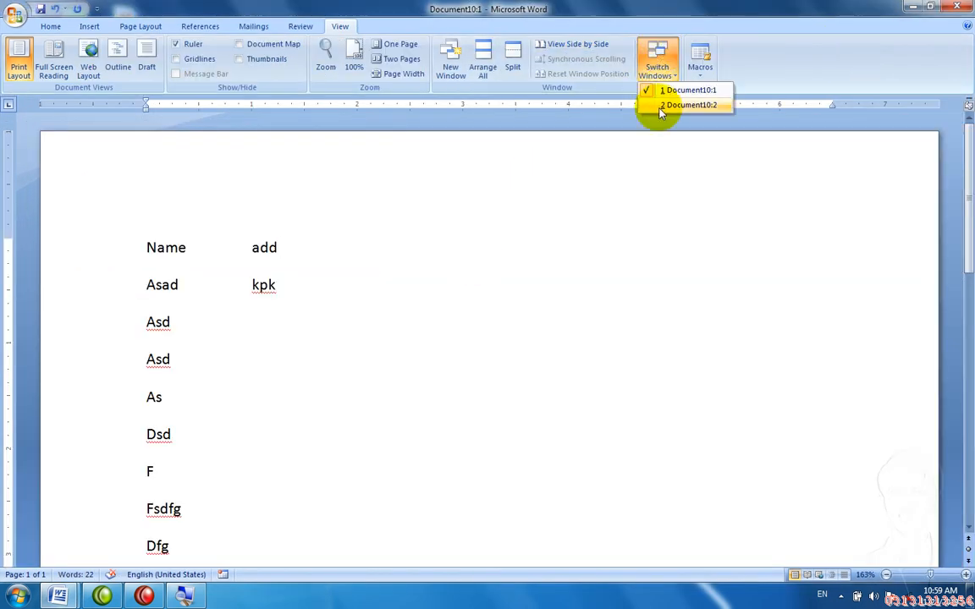
left_click(662, 106)
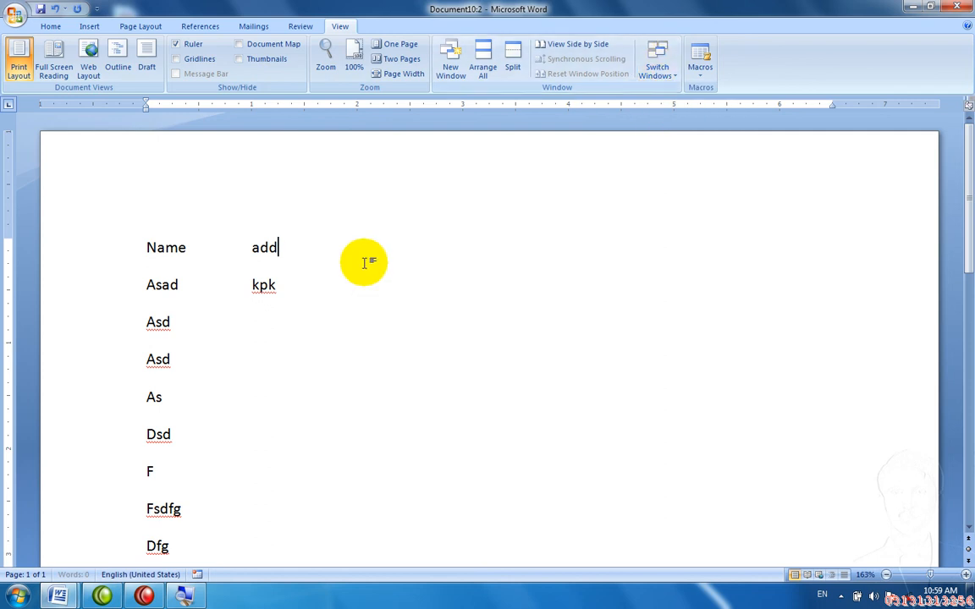
left_click(670, 51)
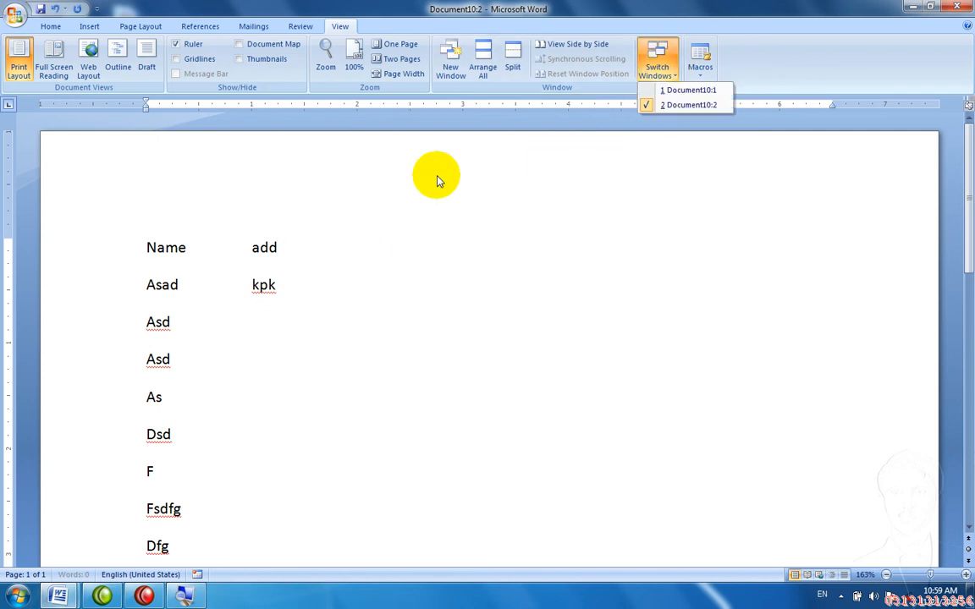
left_click(690, 91)
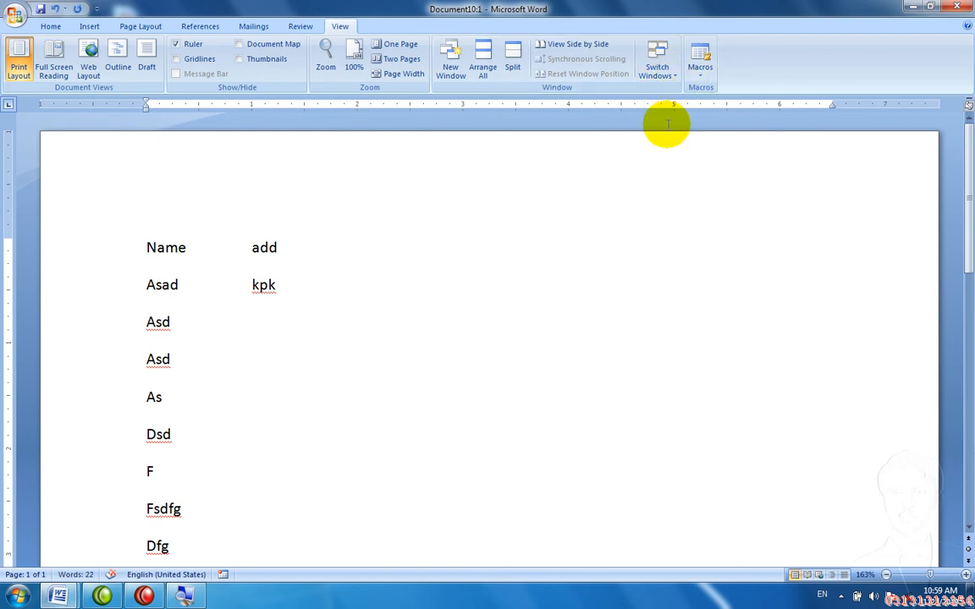
key("ctrl+w")
key("ctrl+w")
Step: Discard Document10 unsaved, create blank Document11, and start recording Macro1
key("n")
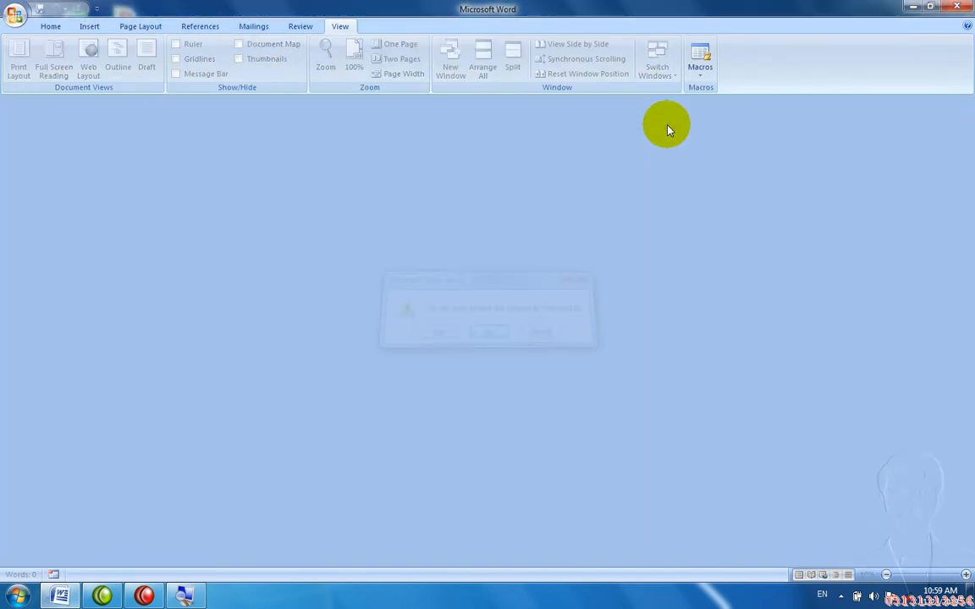
key("ctrl+n")
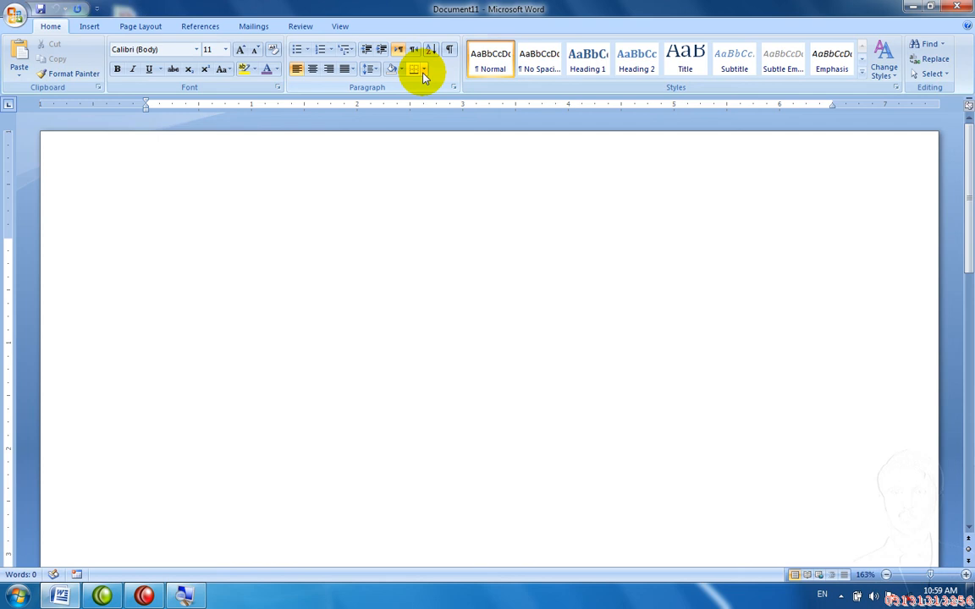
left_click(339, 27)
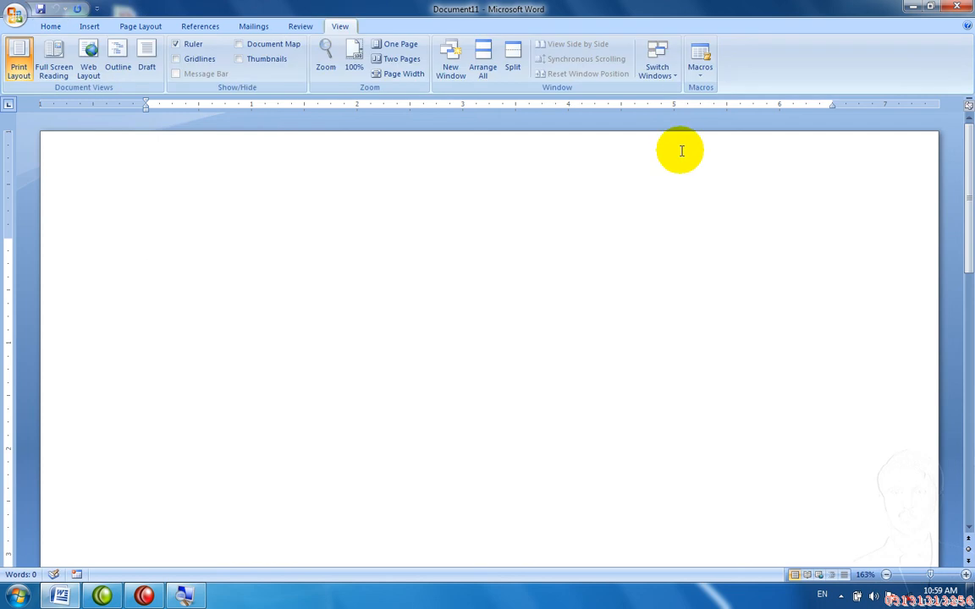
left_click(709, 77)
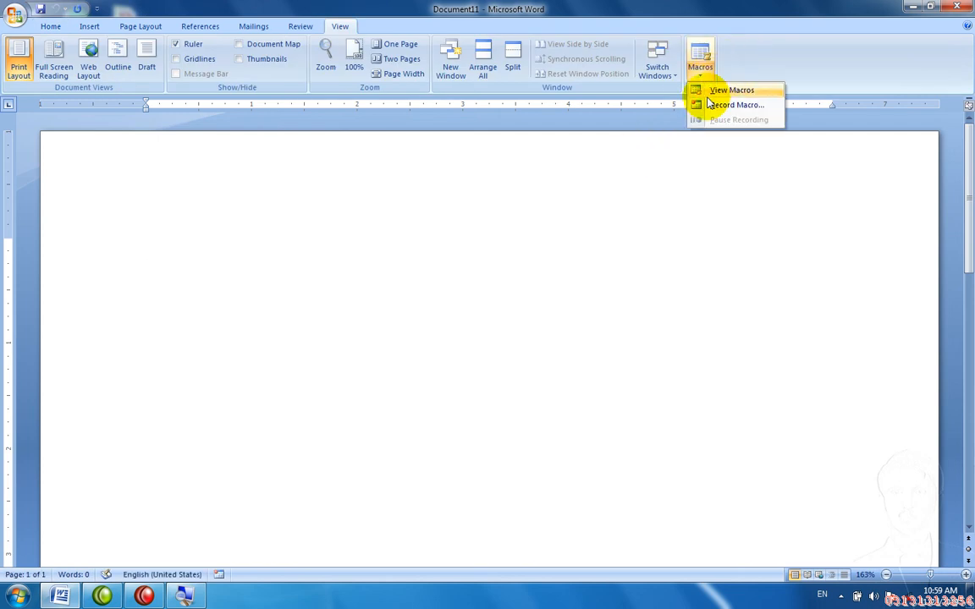
left_click(709, 105)
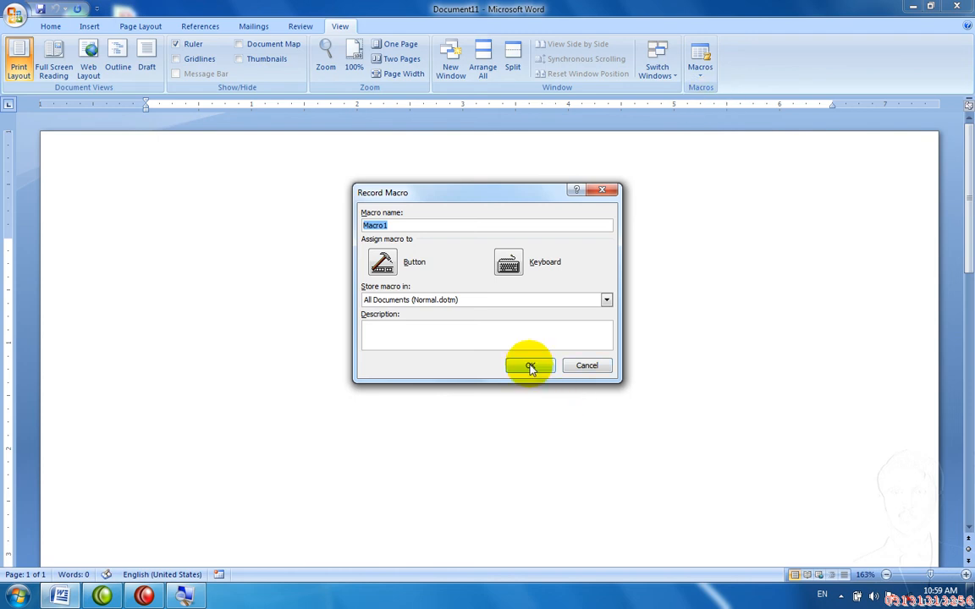
left_click(530, 366)
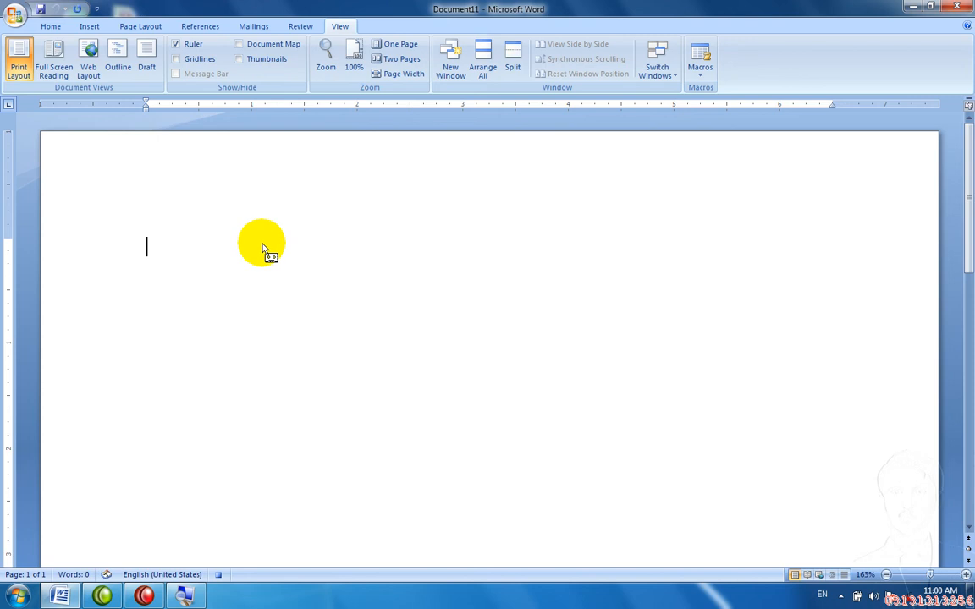
Step: Type '=rand()' and, on the next line, 'The quick brown fox jumps over the lazy dog.'
left_click(89, 26)
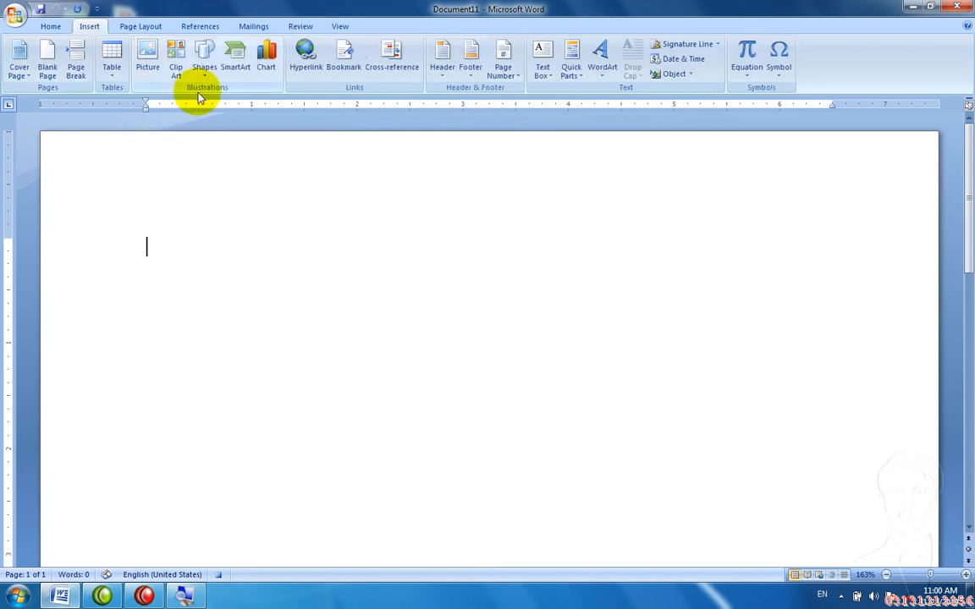
type("=radm")
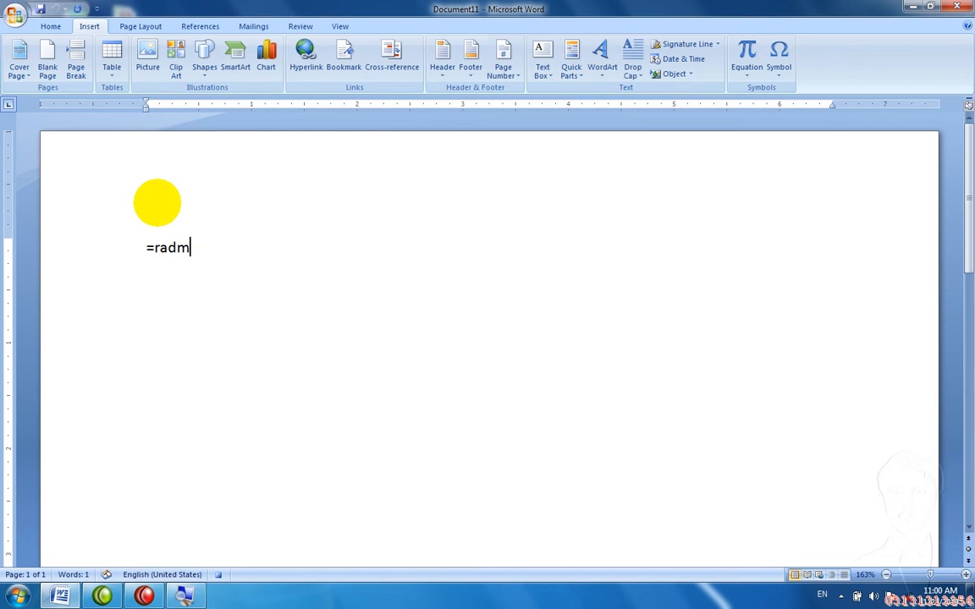
key("BackSpace")
type("n()")
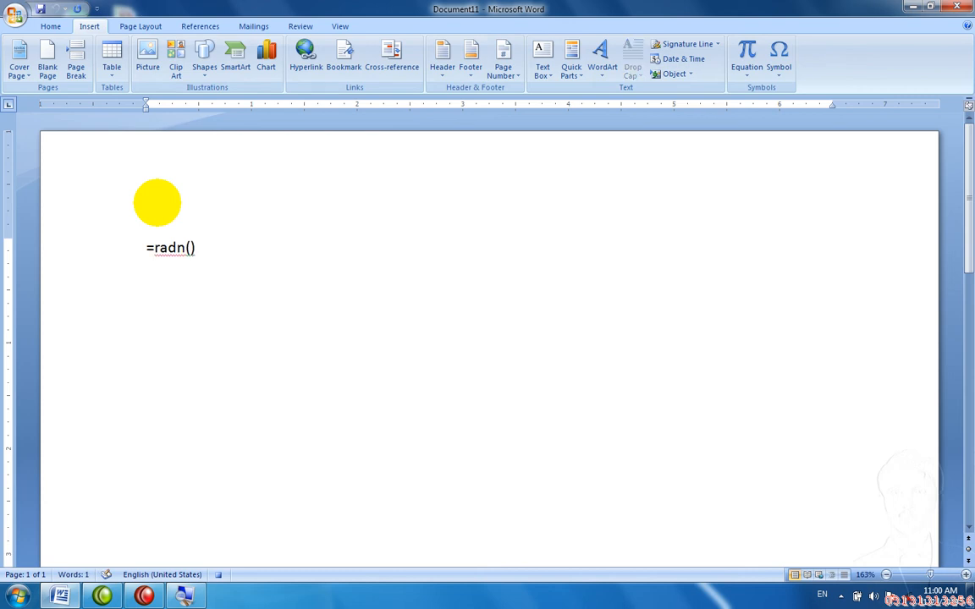
key("BackSpace")
key("BackSpace")
key("BackSpace")
key("BackSpace")
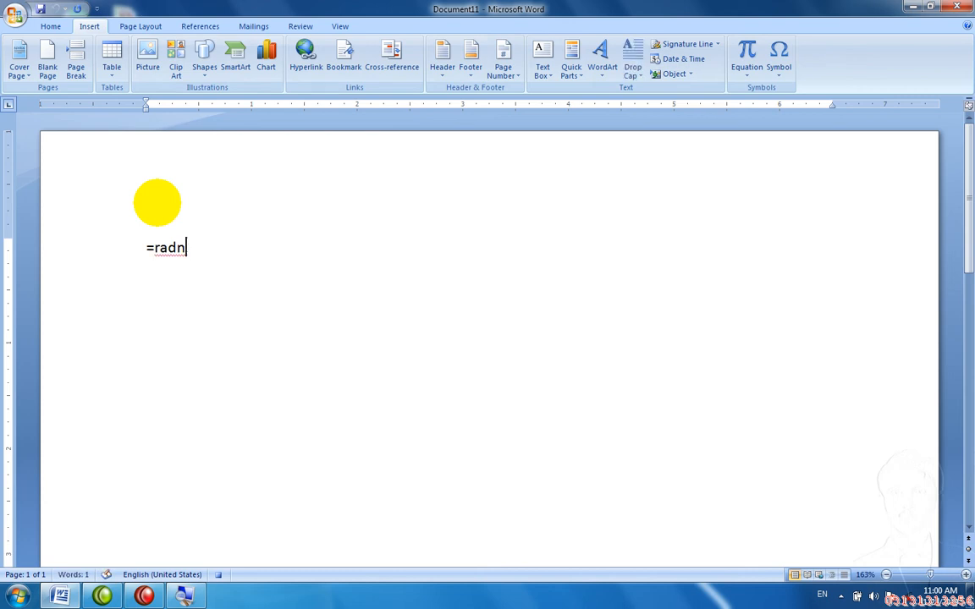
type("nd()")
key("Return")
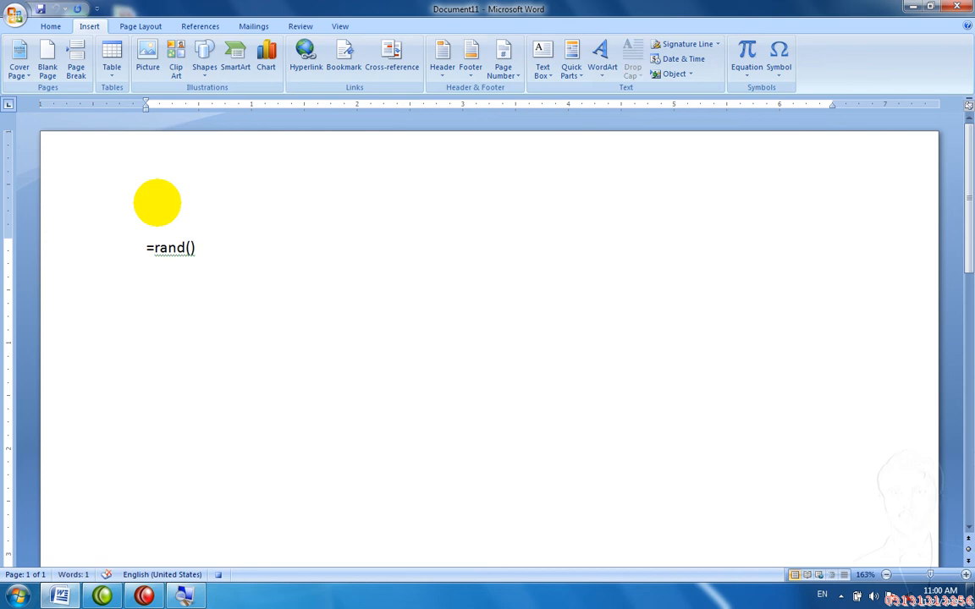
type("The quick brown fox jumps over th")
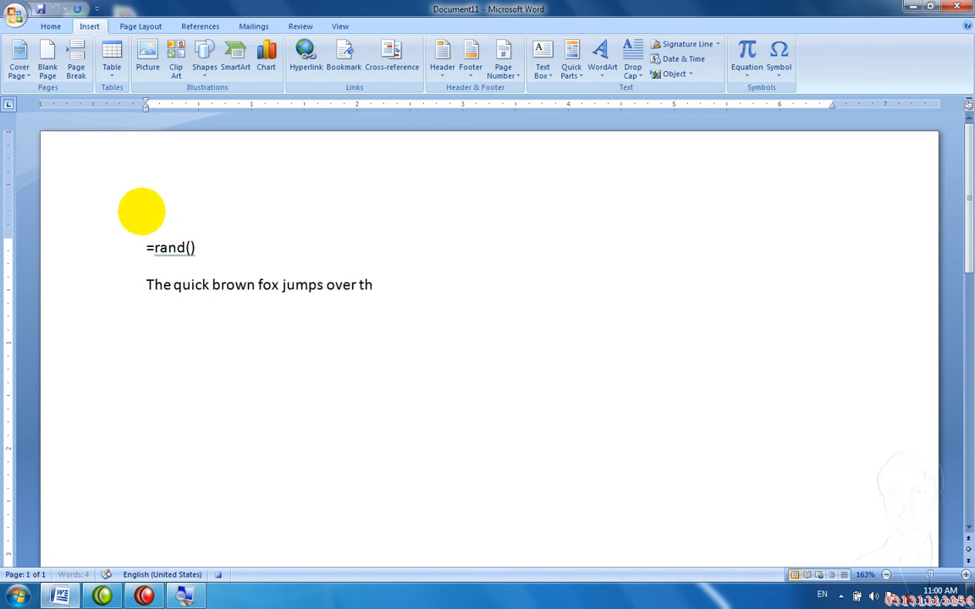
type("e lazy dog.")
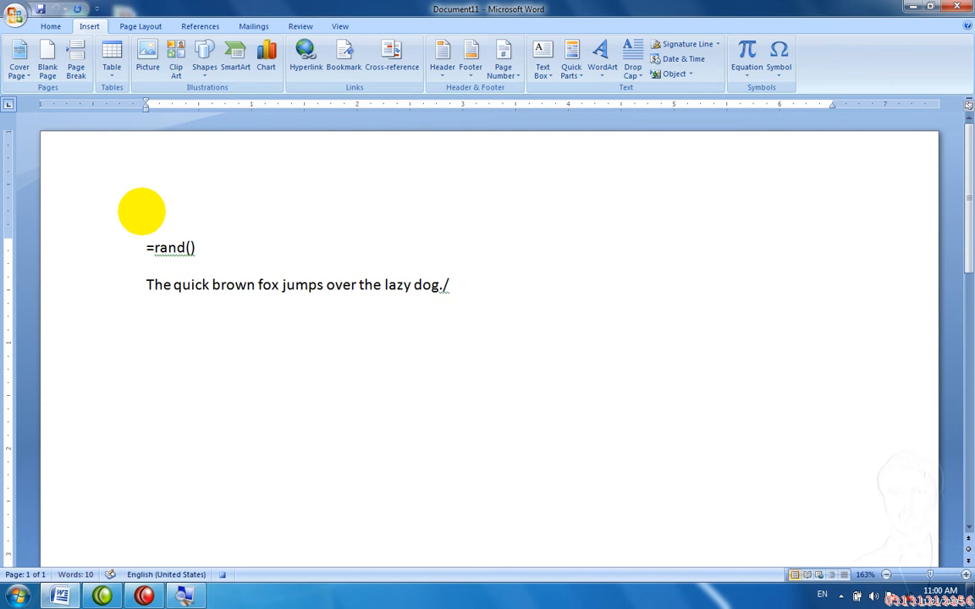
Step: Copy all the text, paste it repeatedly to reach 100 words, and return to the top
key("ctrl+a")
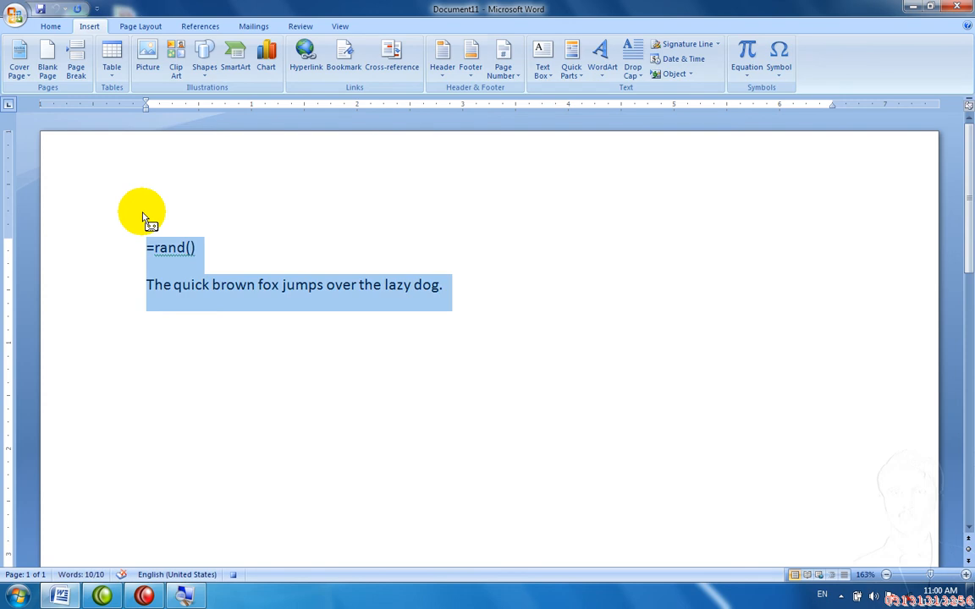
key("Right")
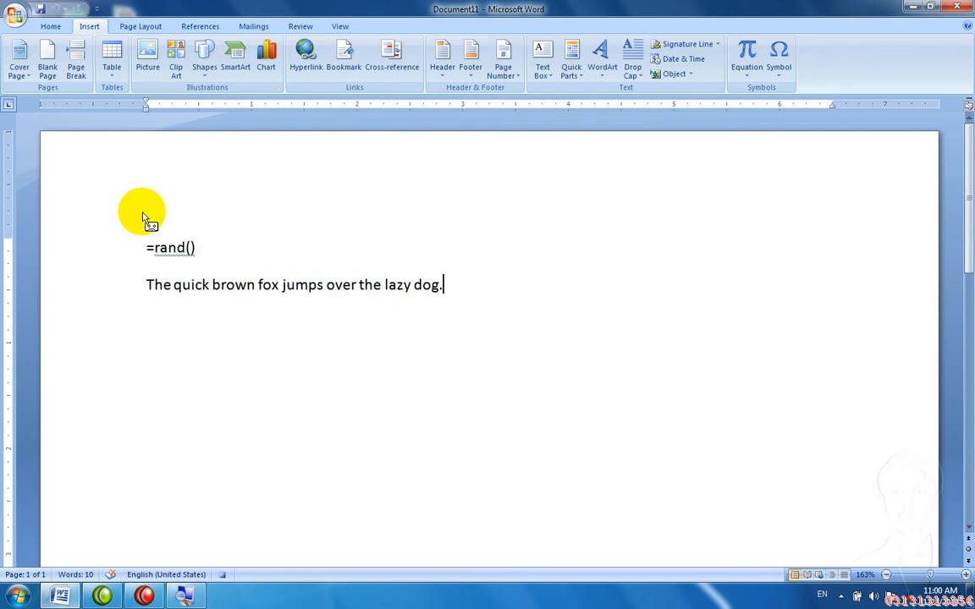
key("ctrl+v")
key("ctrl+v")
key("ctrl+v")
key("ctrl+v")
key("ctrl+v")
key("ctrl+v")
key("ctrl+v")
key("ctrl+v")
key("ctrl+v")
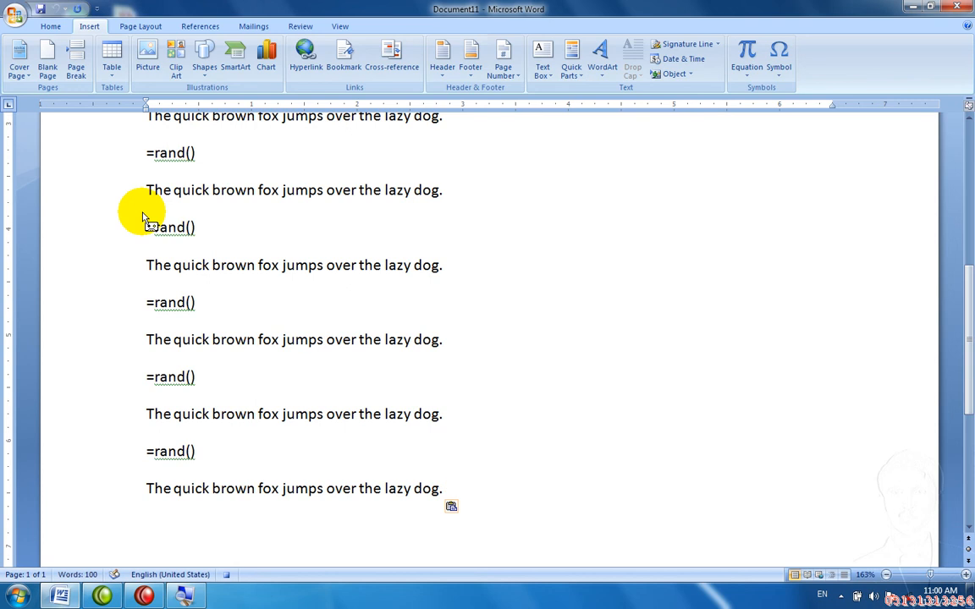
key("ctrl+Home")
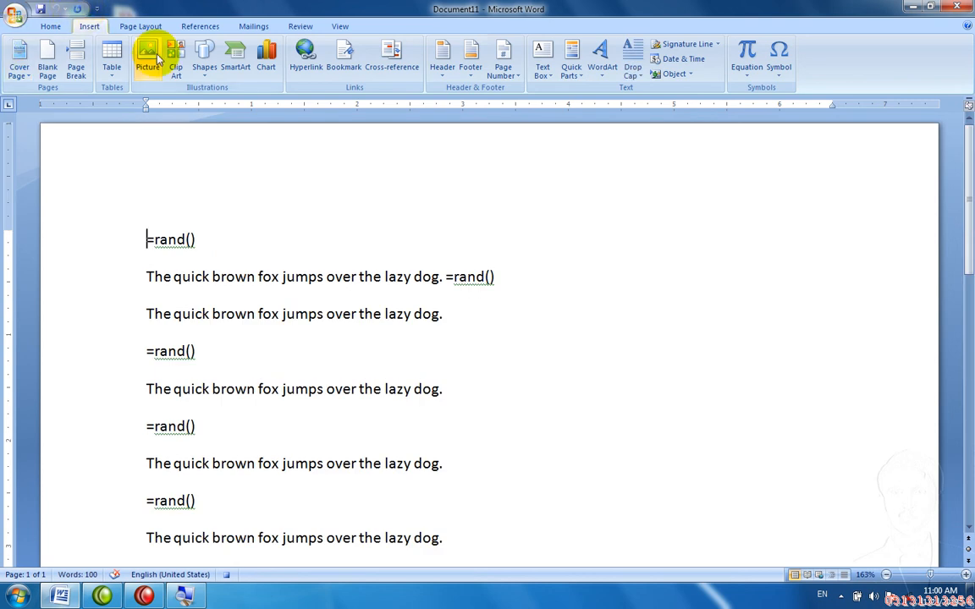
Step: Draw a Smiley Face shape over the top lines and fill it yellow
left_click(203, 68)
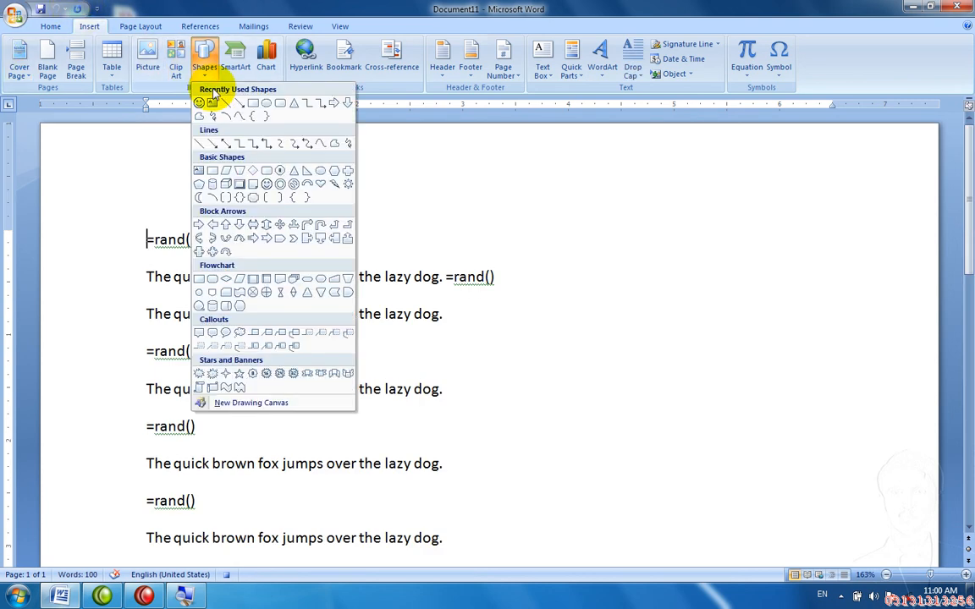
left_click(254, 193)
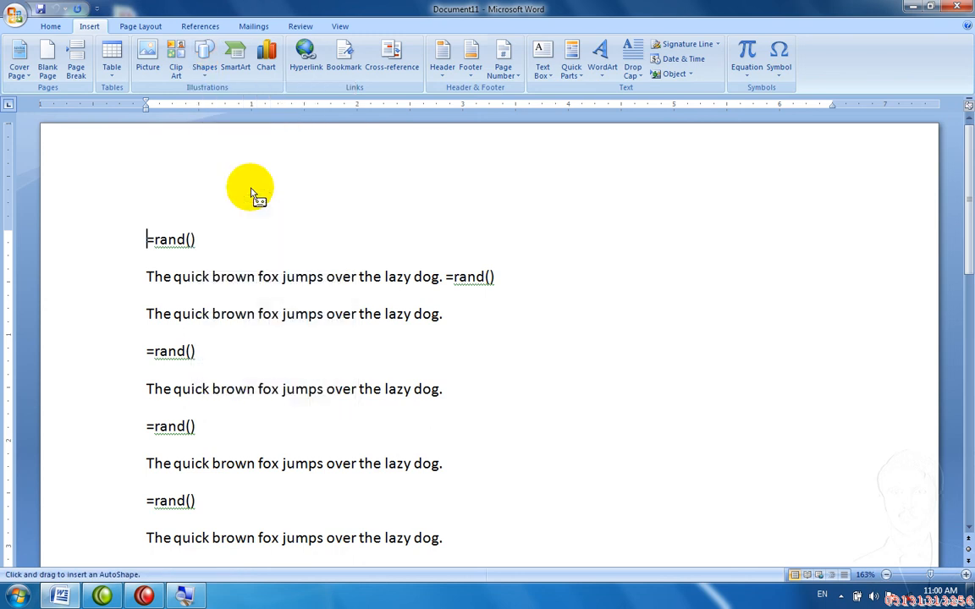
left_click_drag(301, 249, 432, 400)
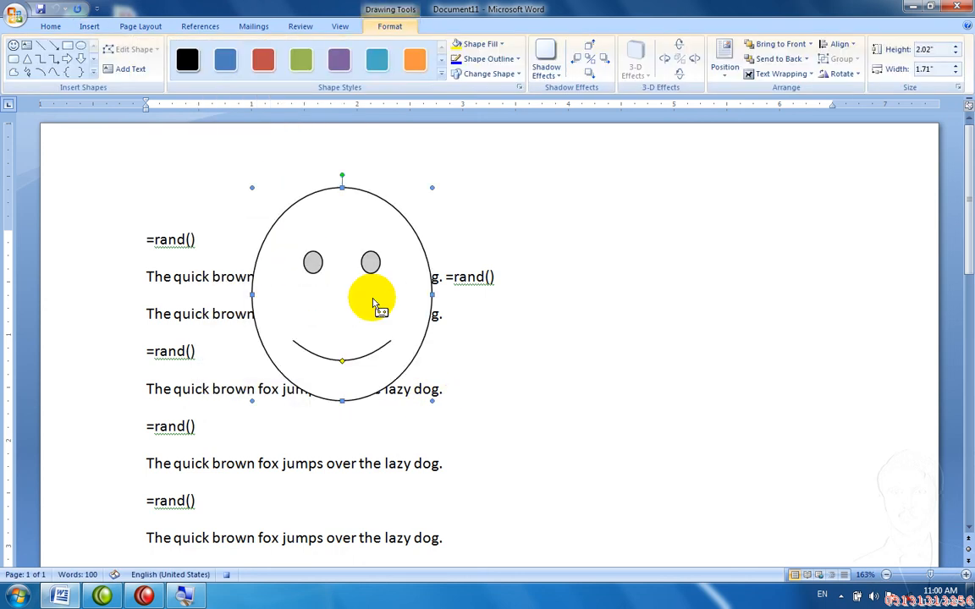
left_click(455, 45)
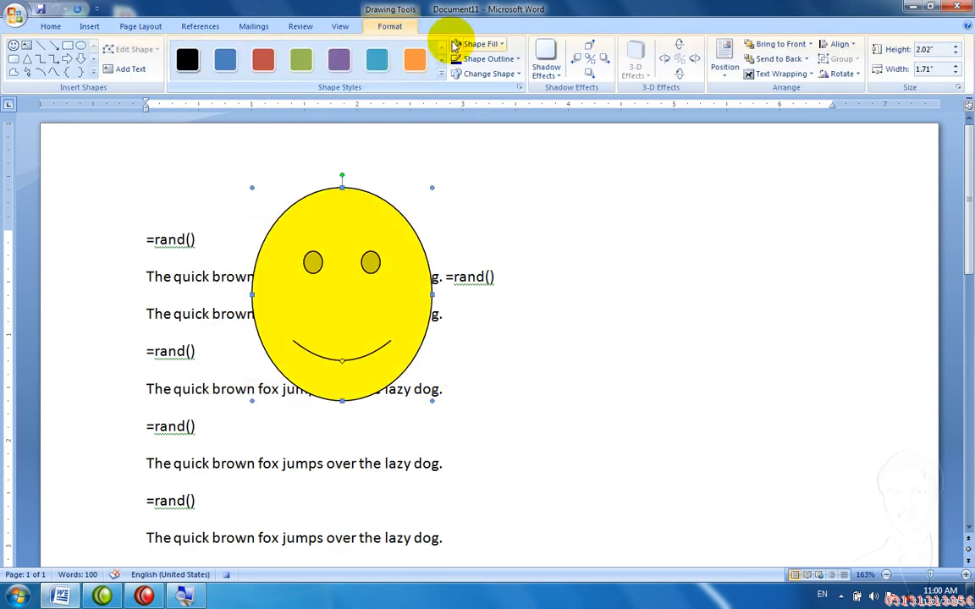